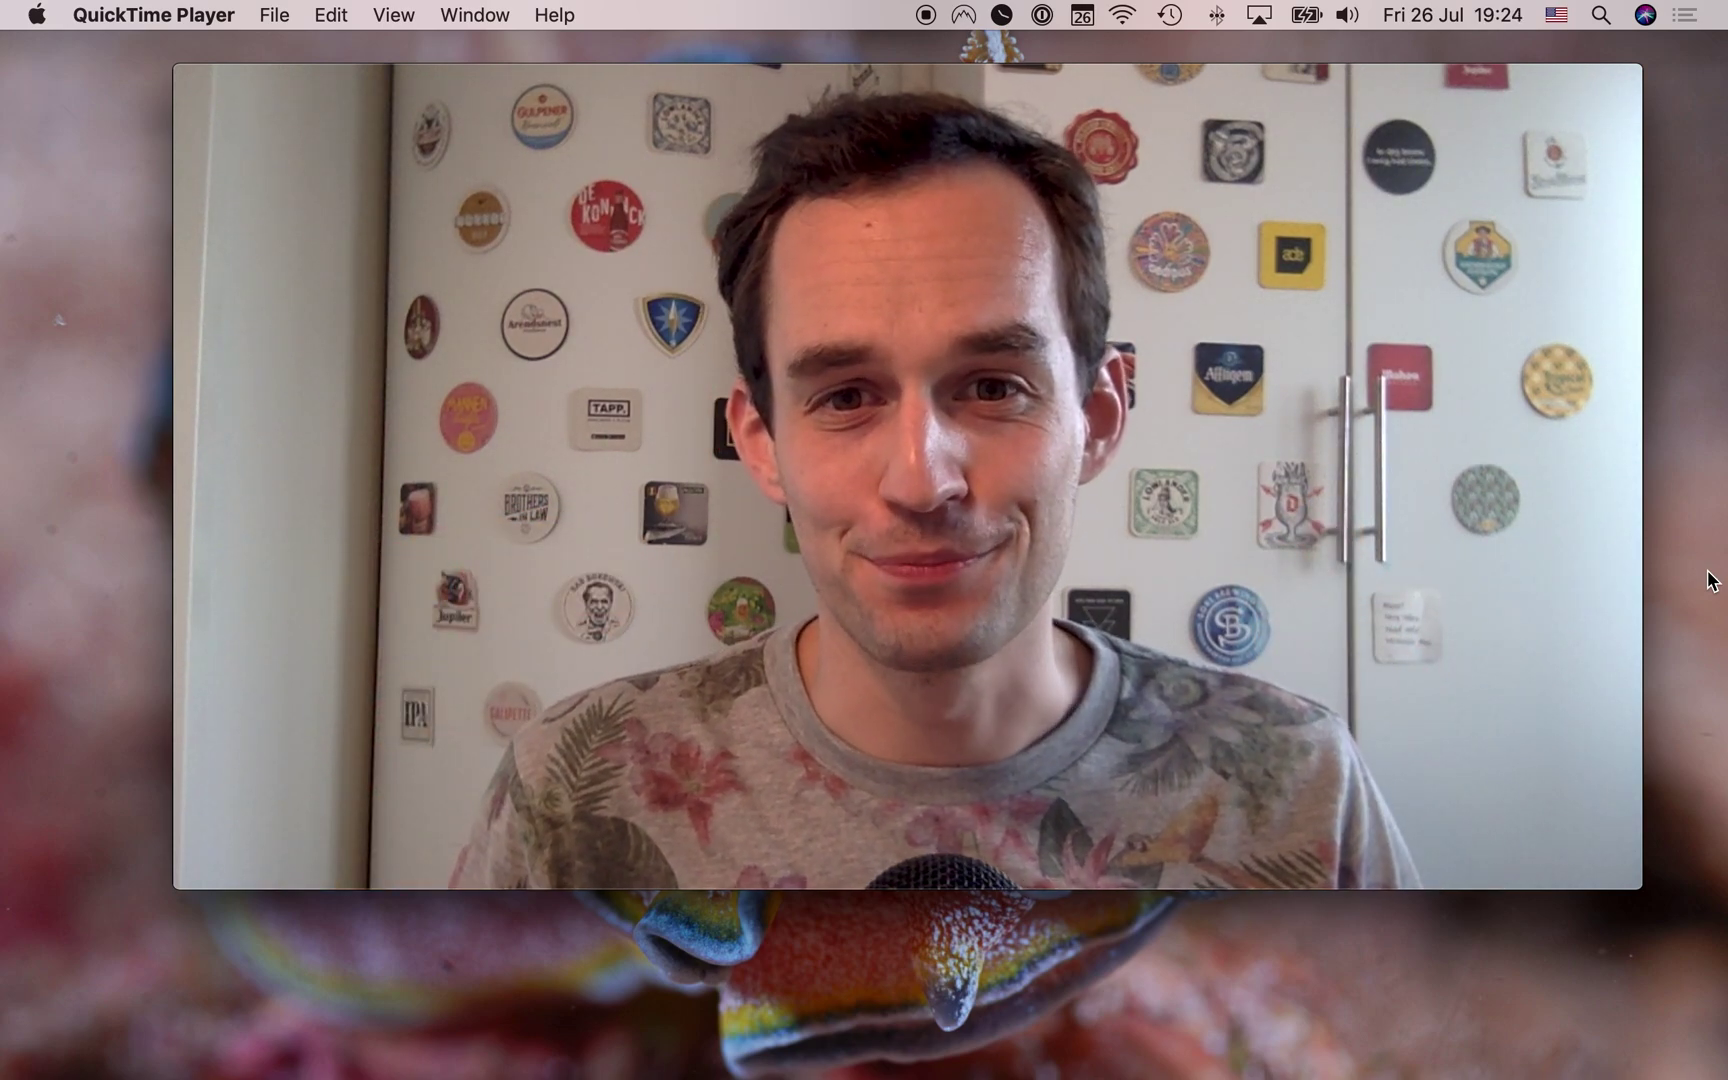
Shrink the QuickTime recording window and move it to the bottom-right corner of the screen.
mouse_move(1600, 760)
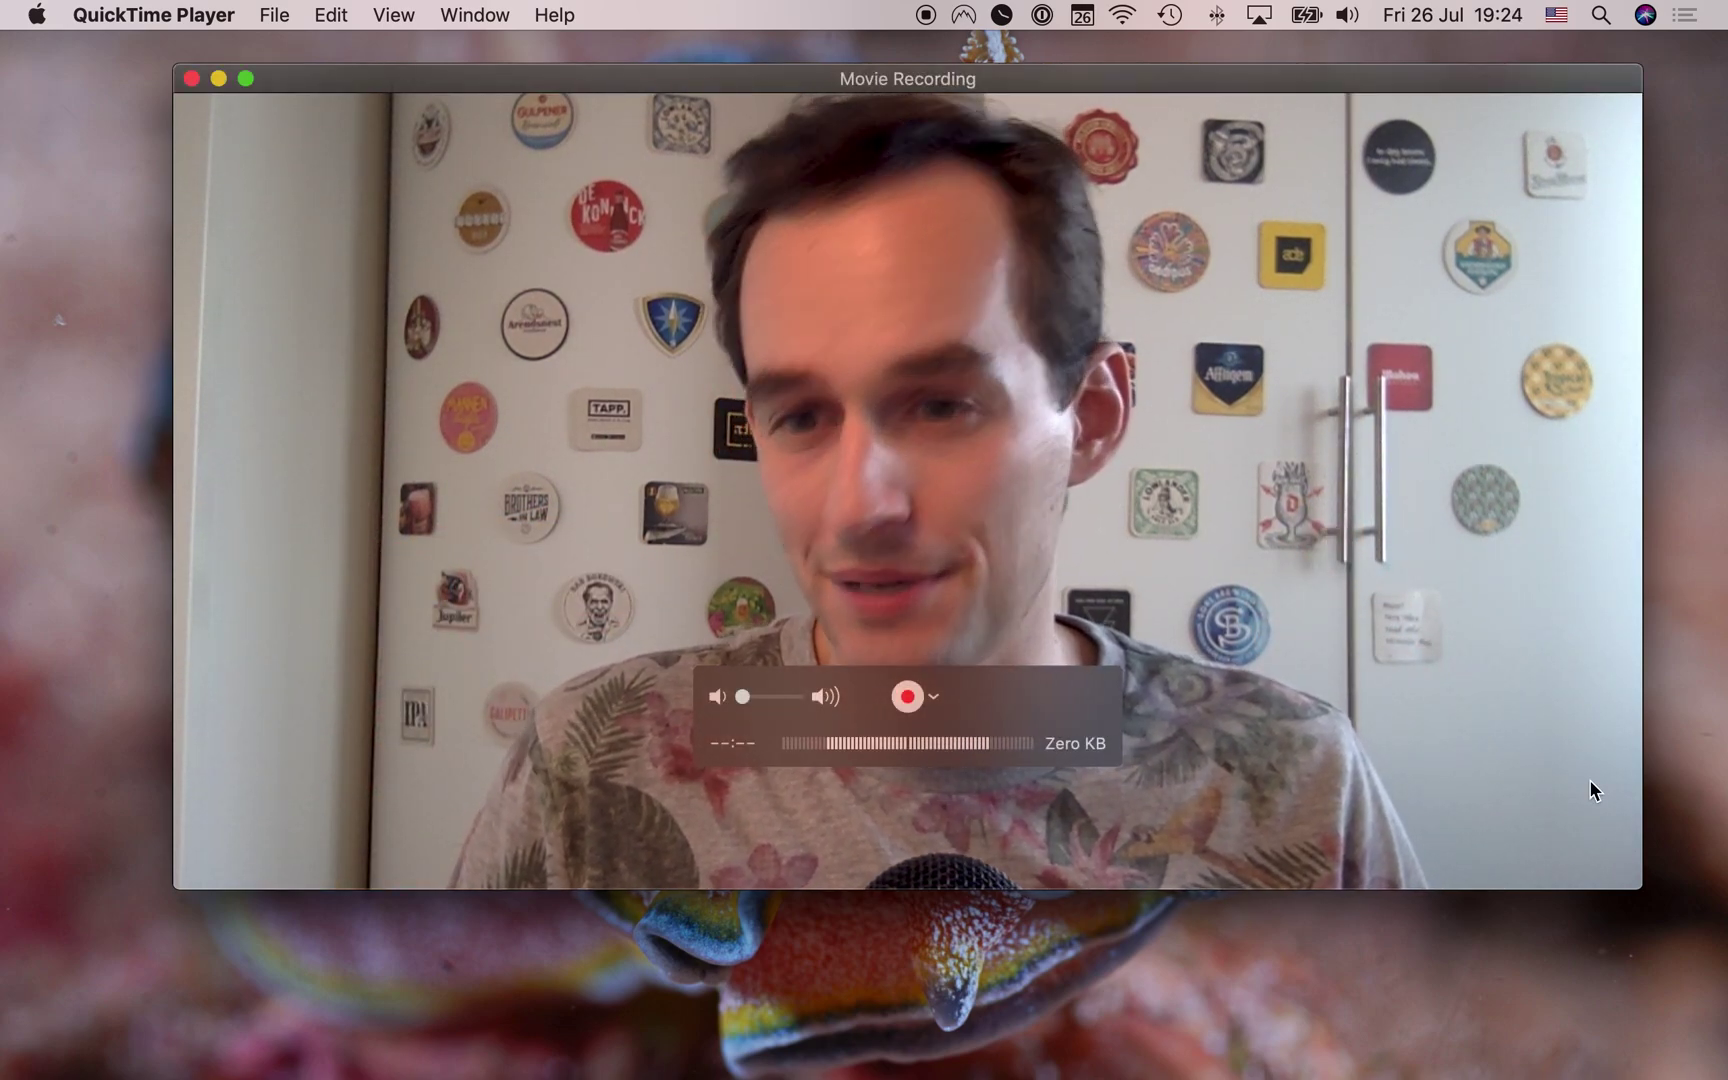
drag(1645, 886, 586, 151)
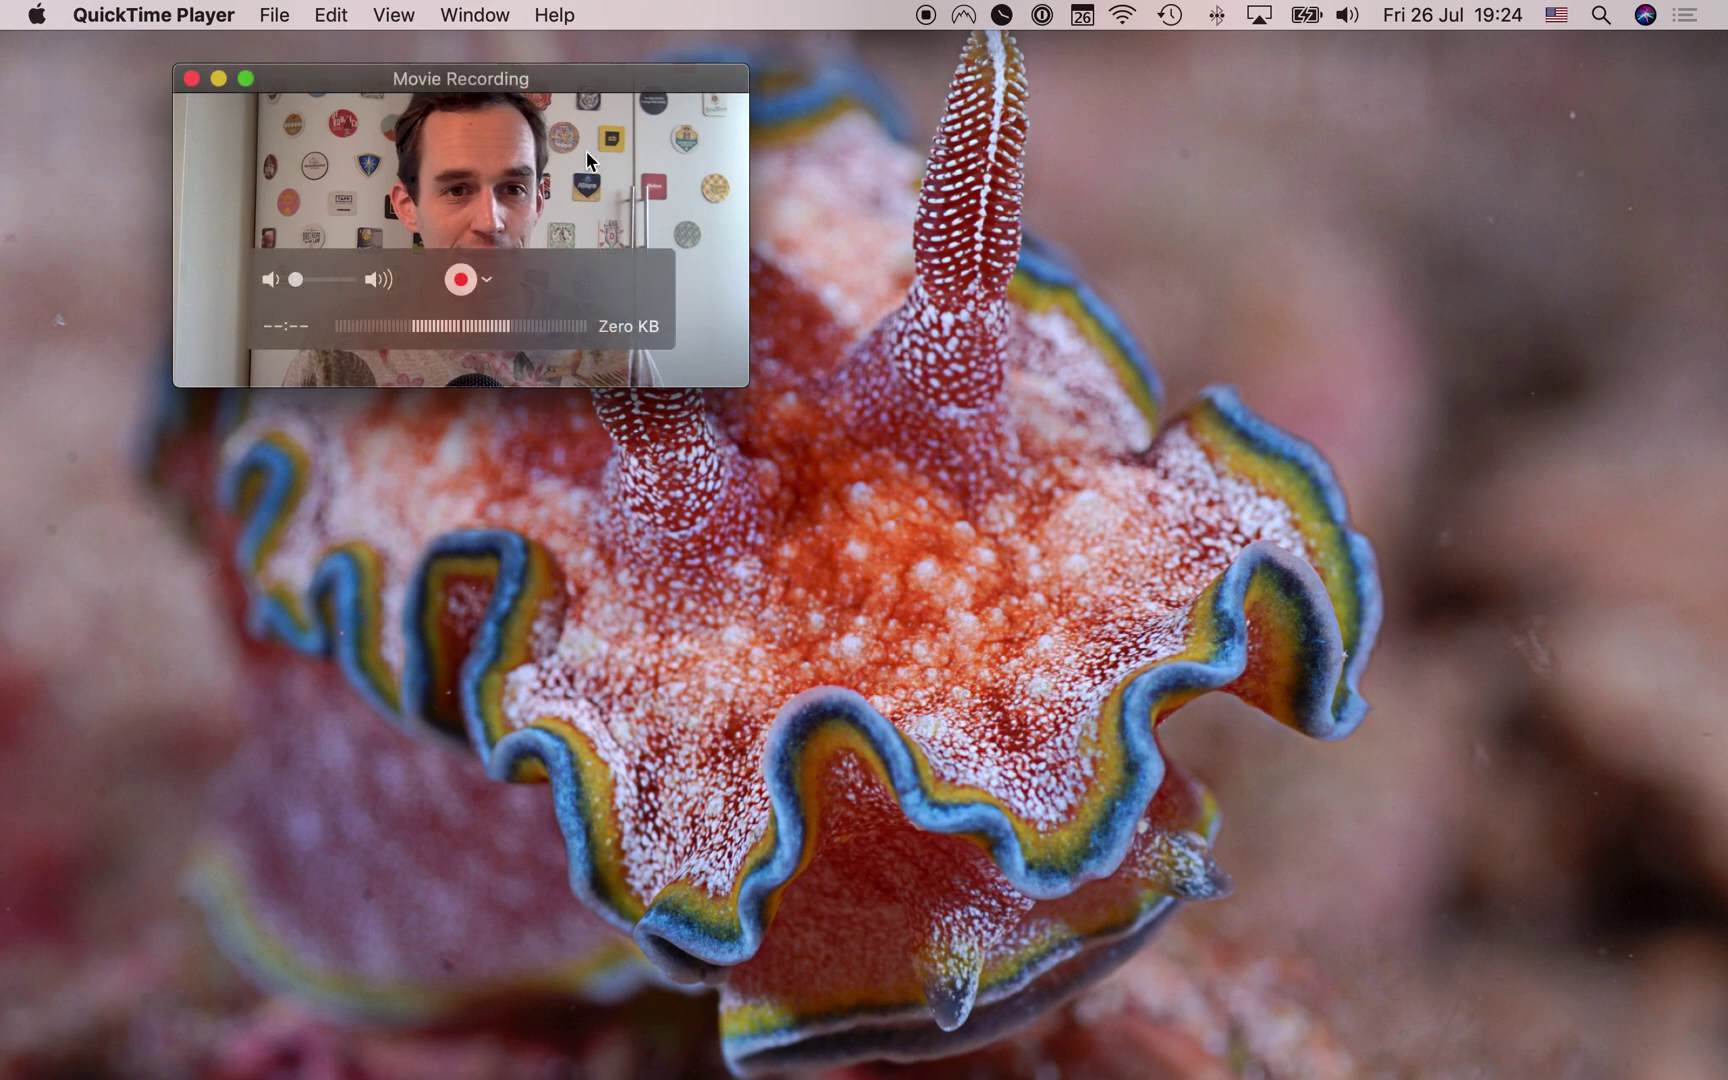
drag(612, 81, 1588, 775)
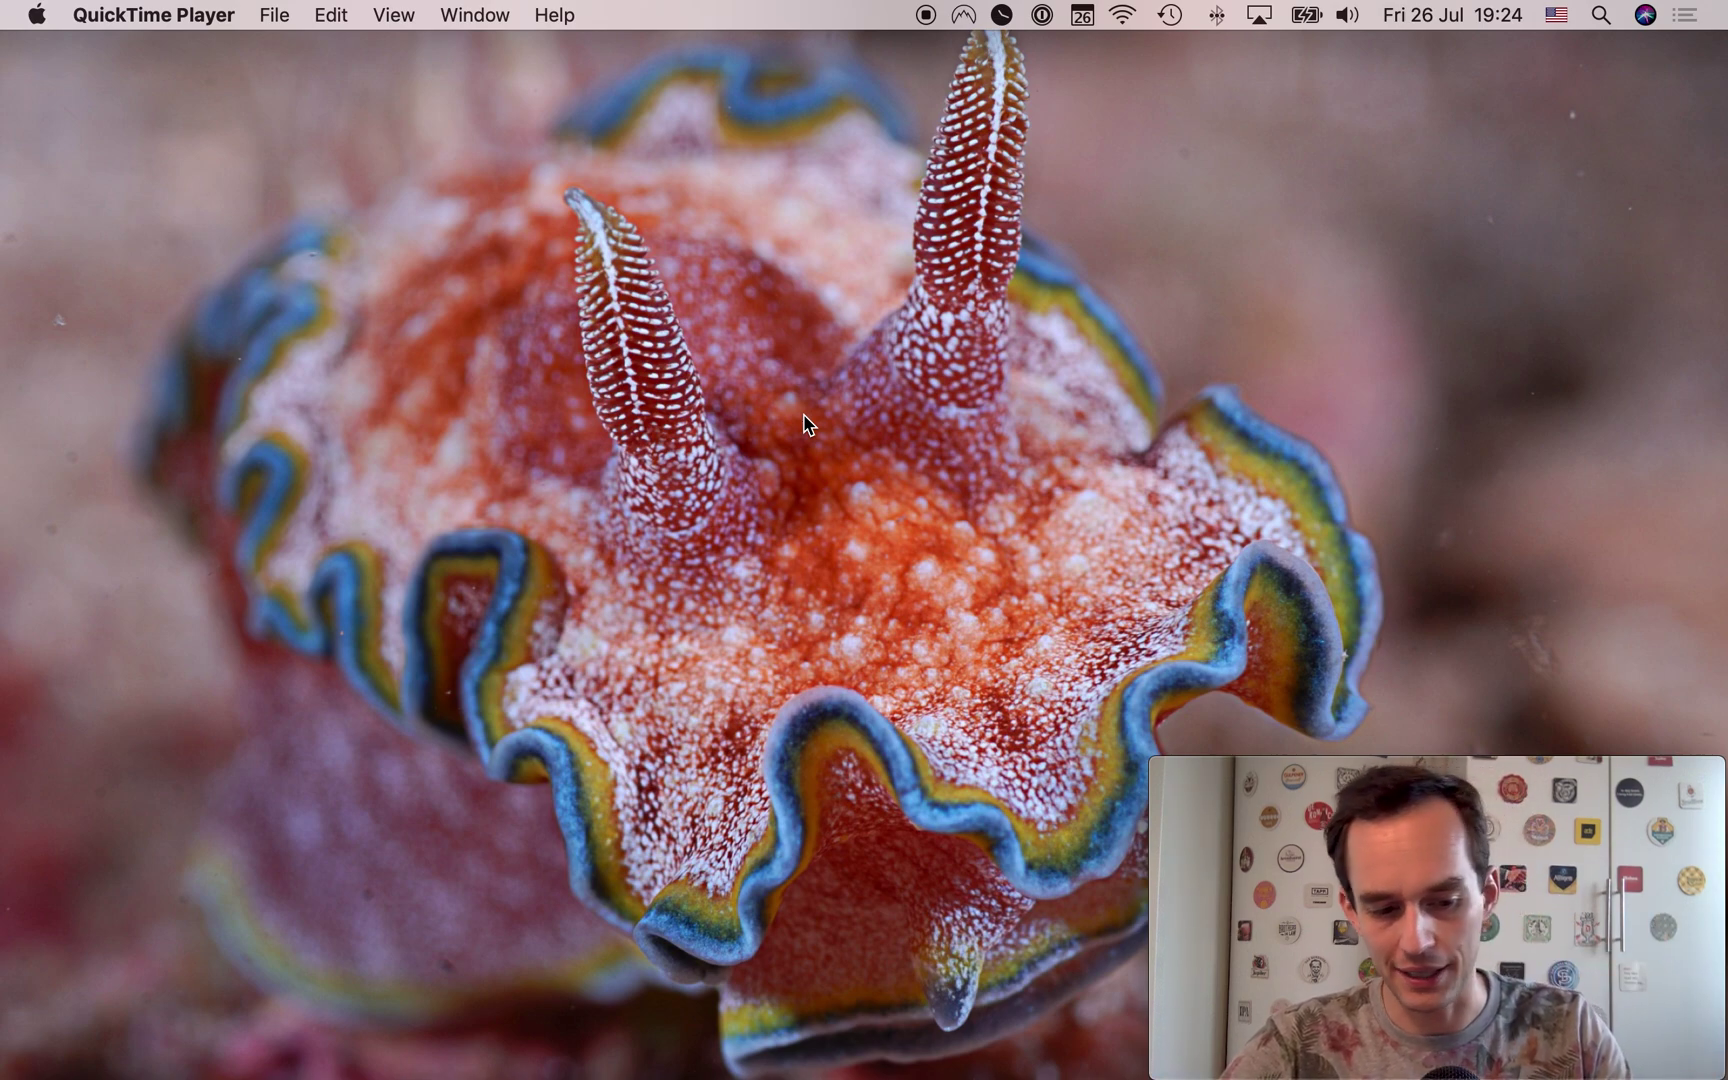
Start an OmniFocus quick entry titled 'Pick up drugs from the pharmacy' in the Health project.
key(ctrl+alt+space)
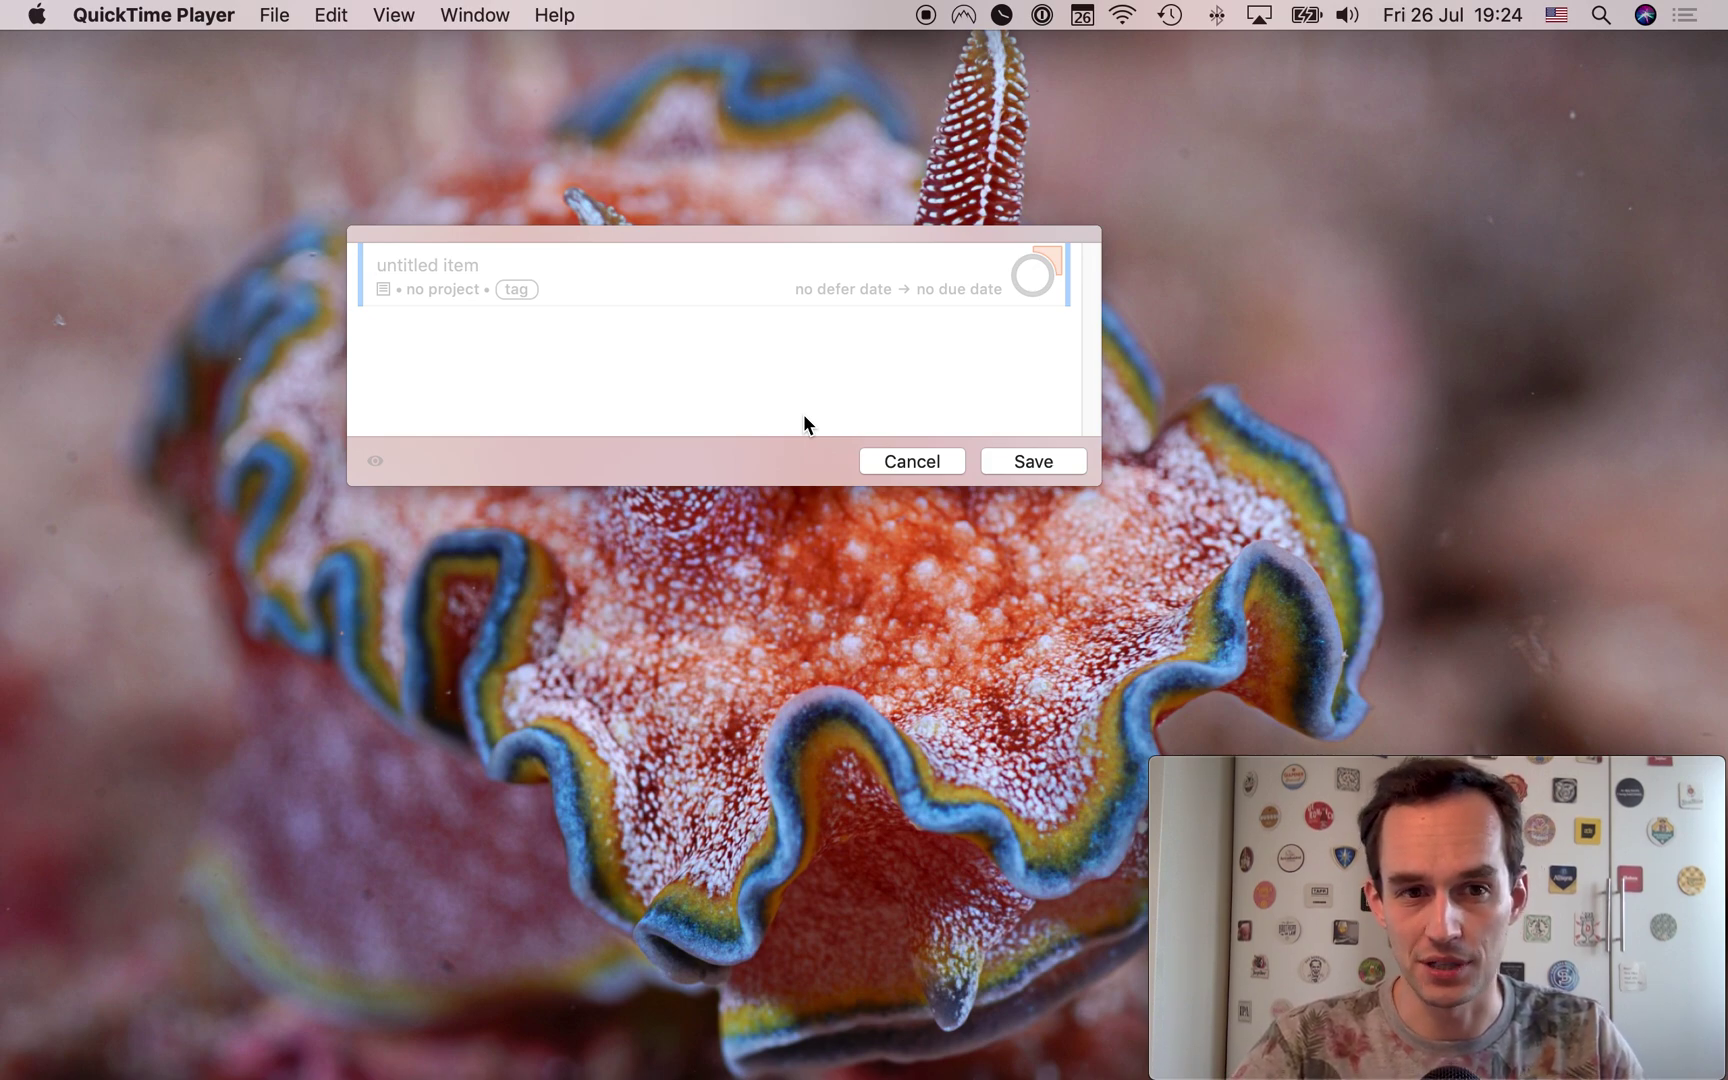
text(Pick up dr)
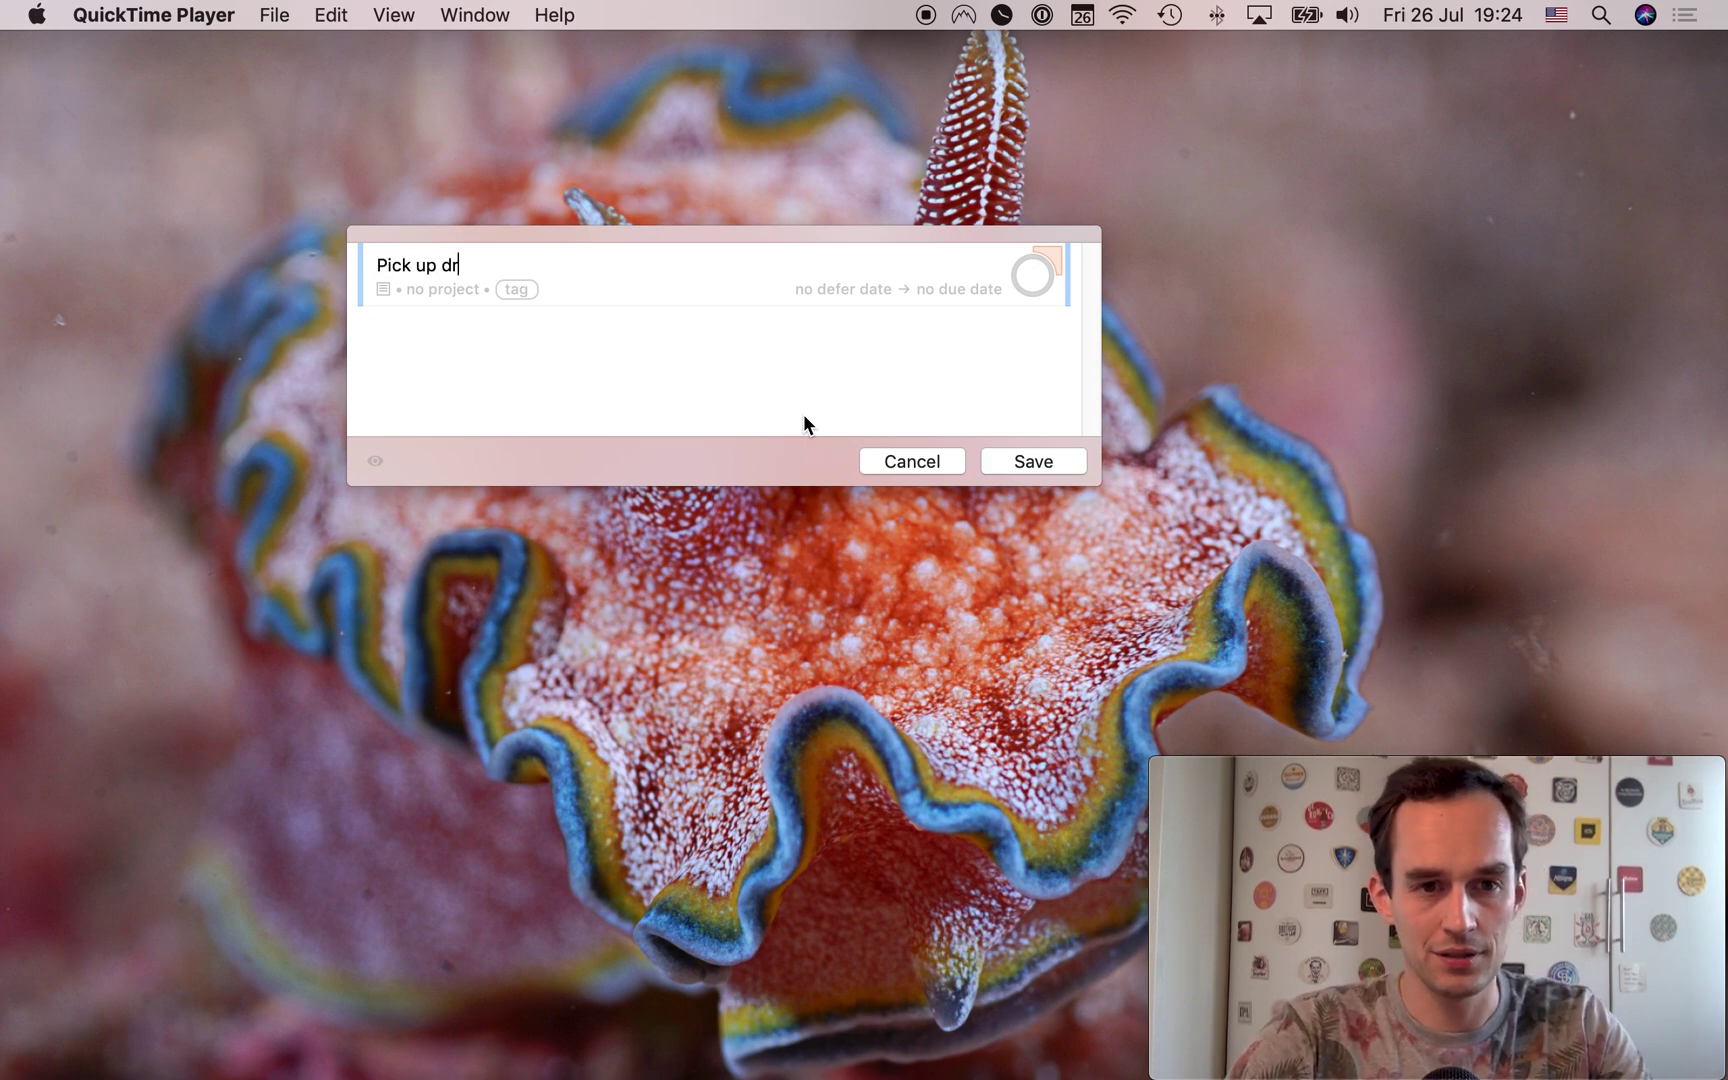
text(ugs from the phar)
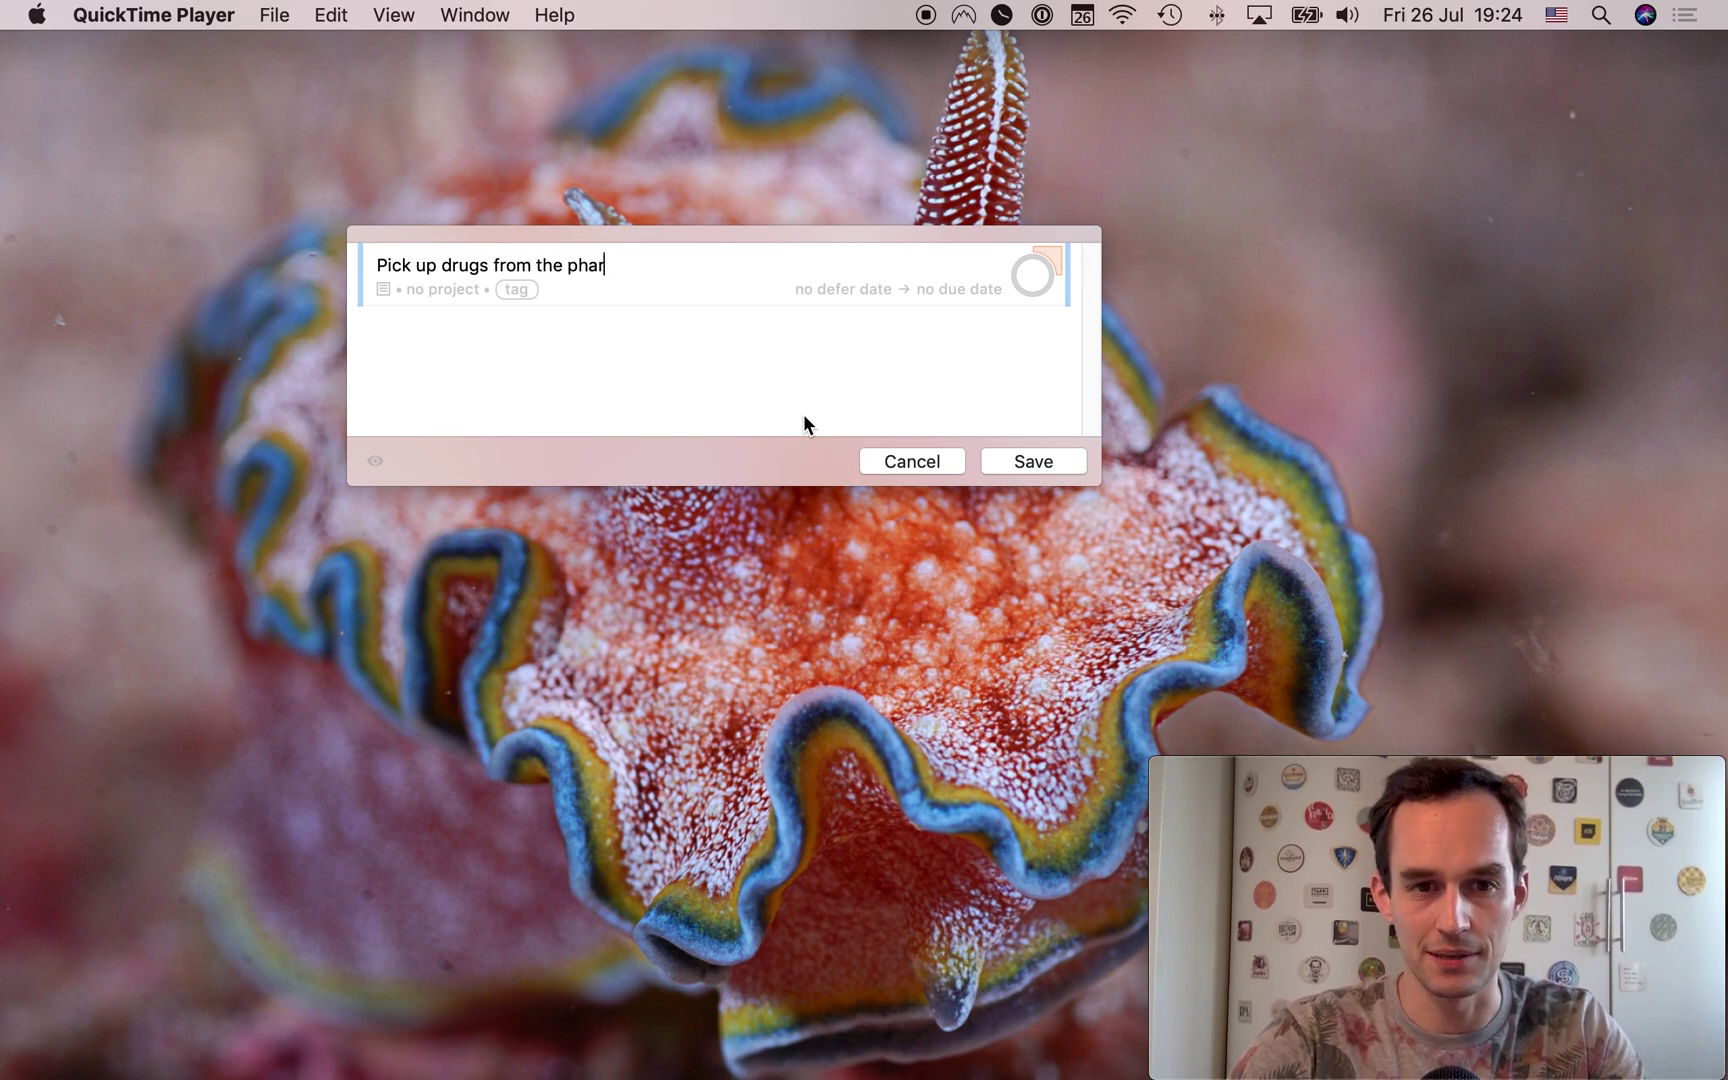
text(macy)
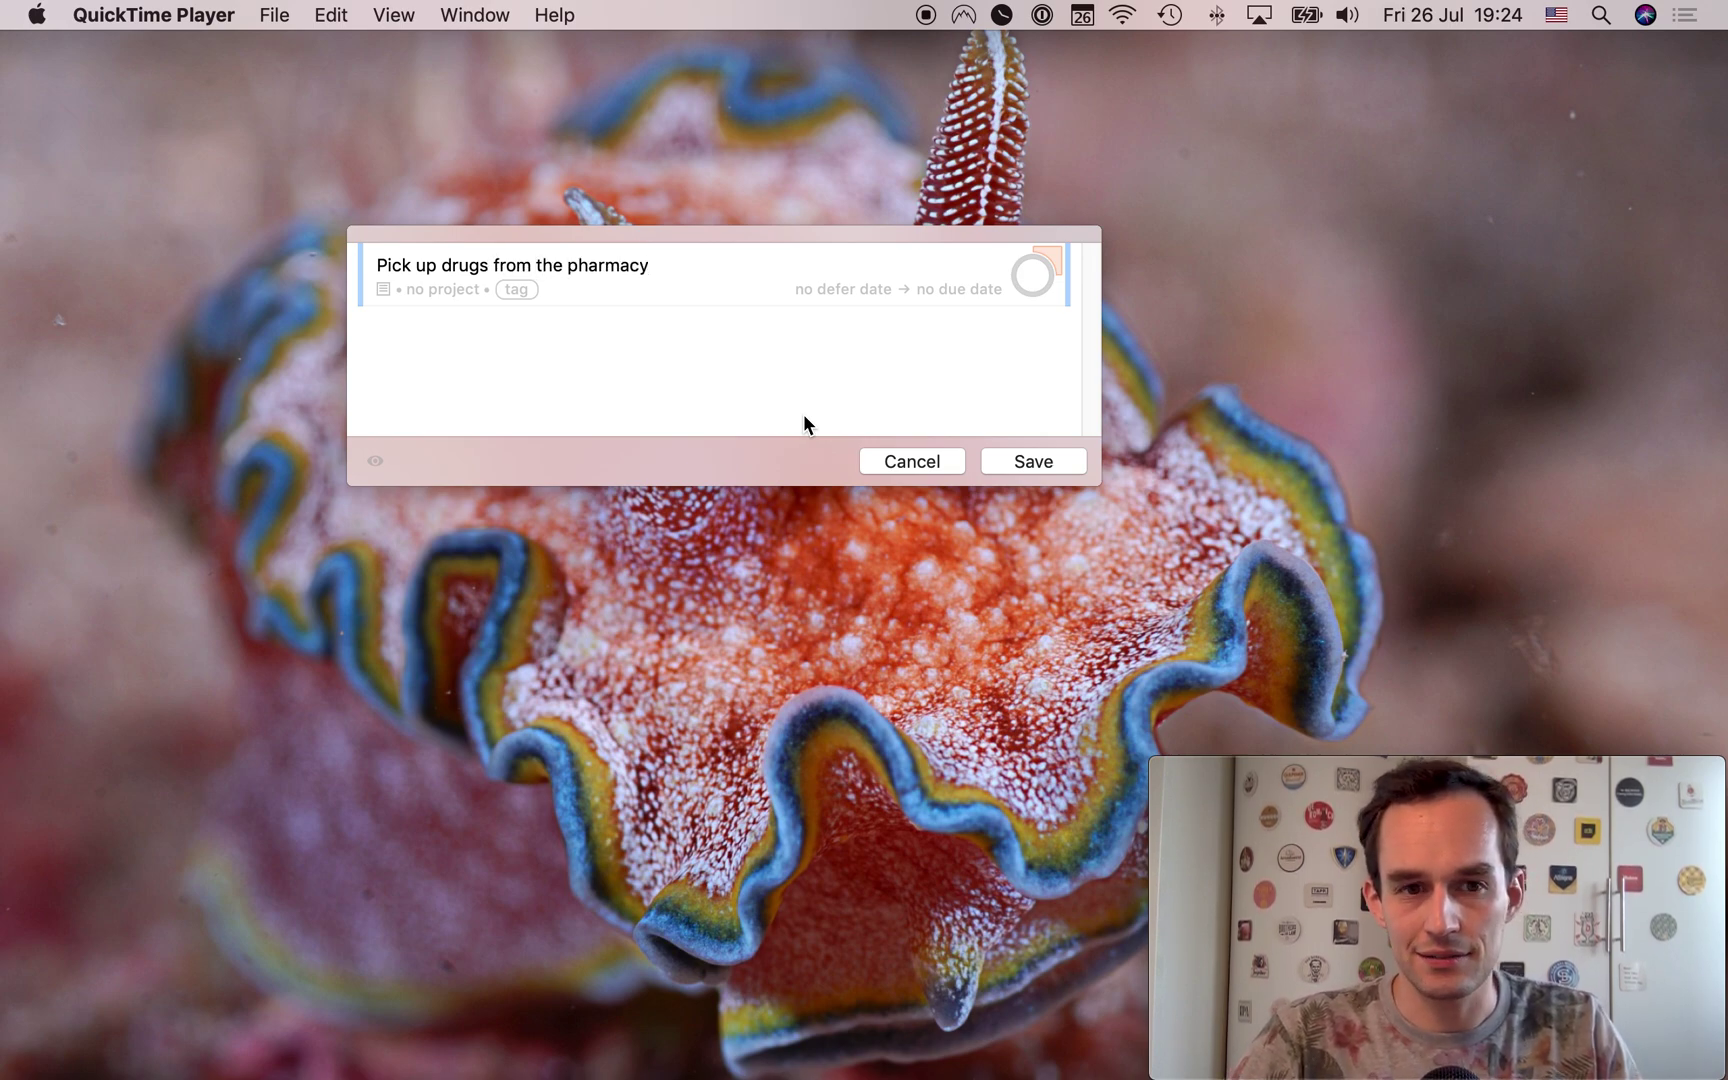
key(Tab)
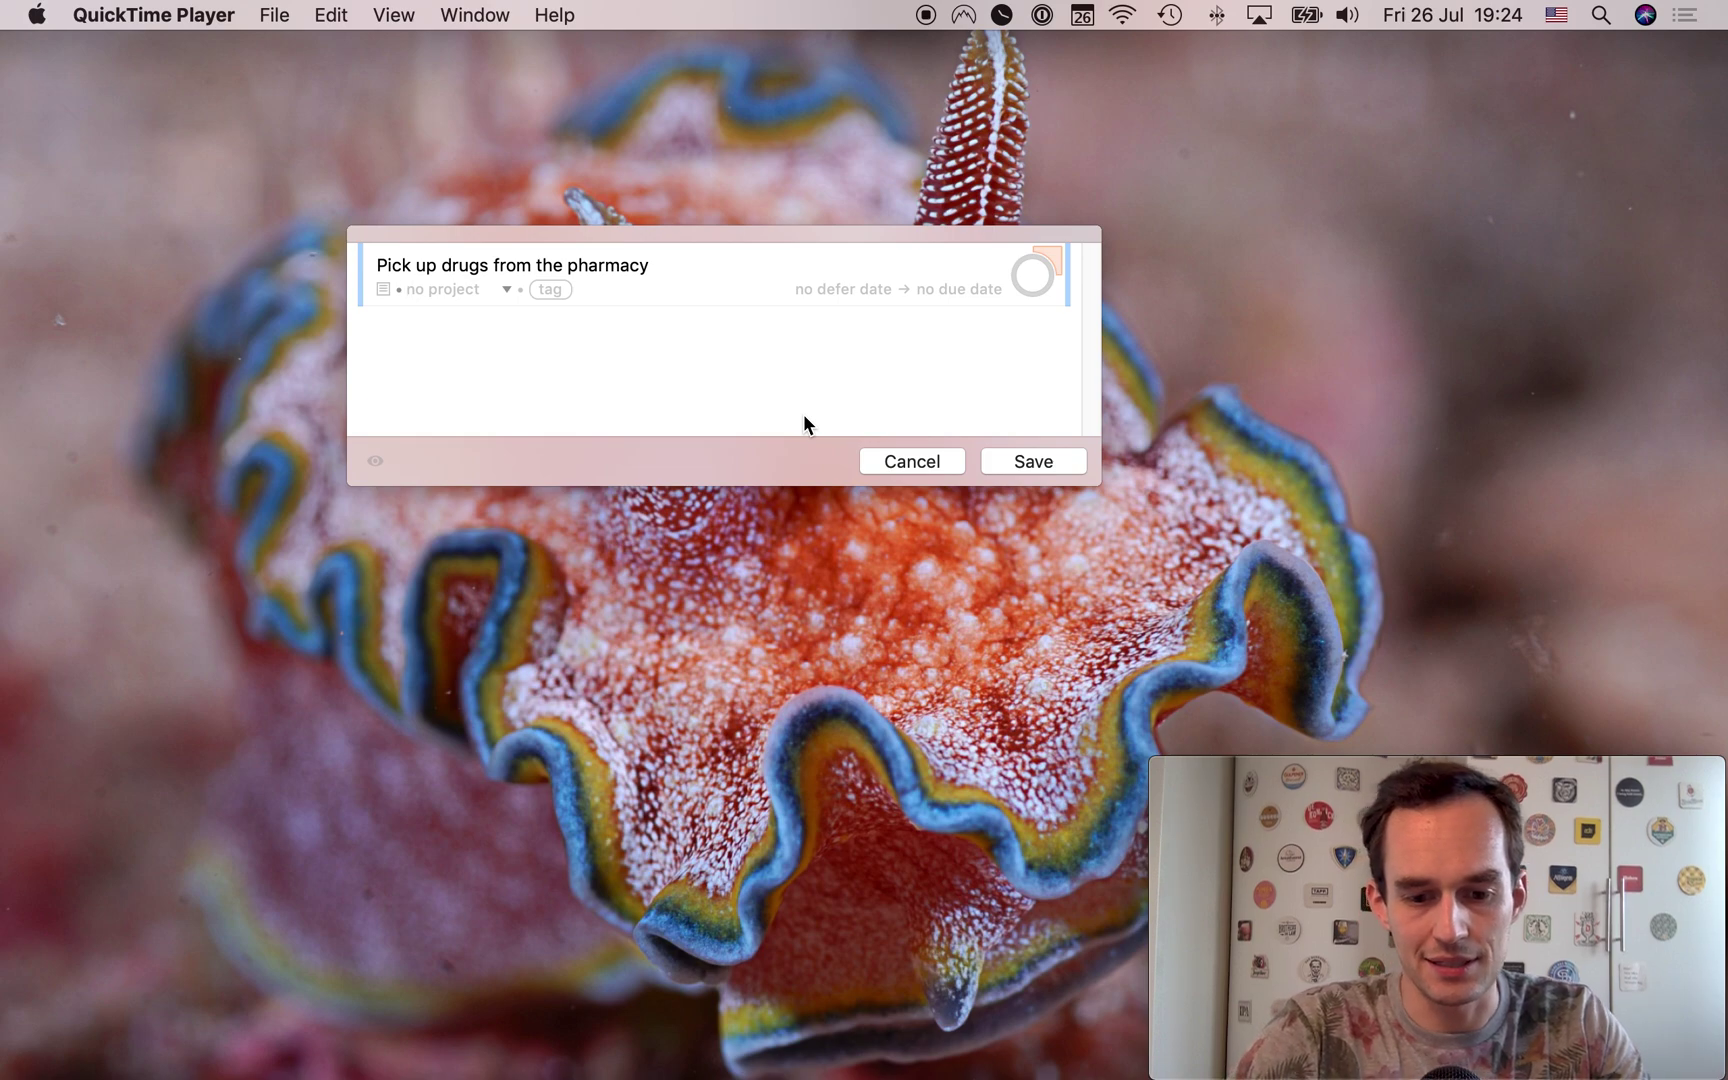
text(Health)
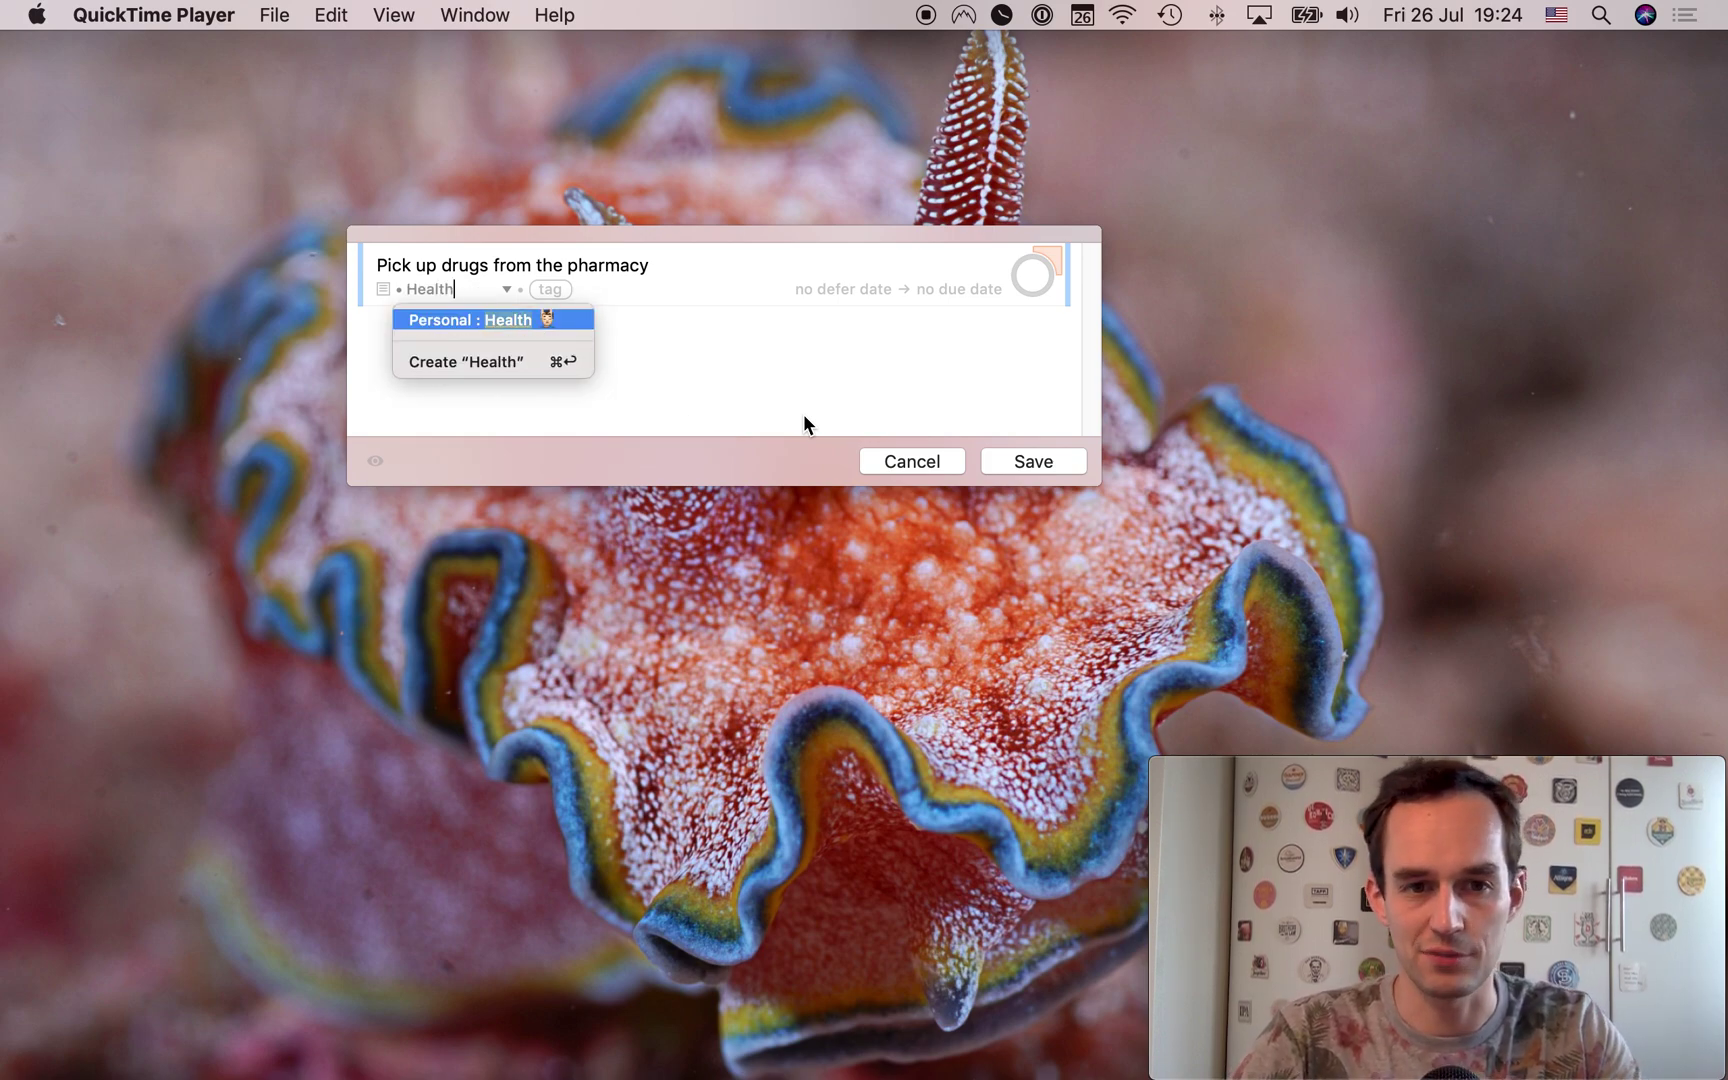
key(Return)
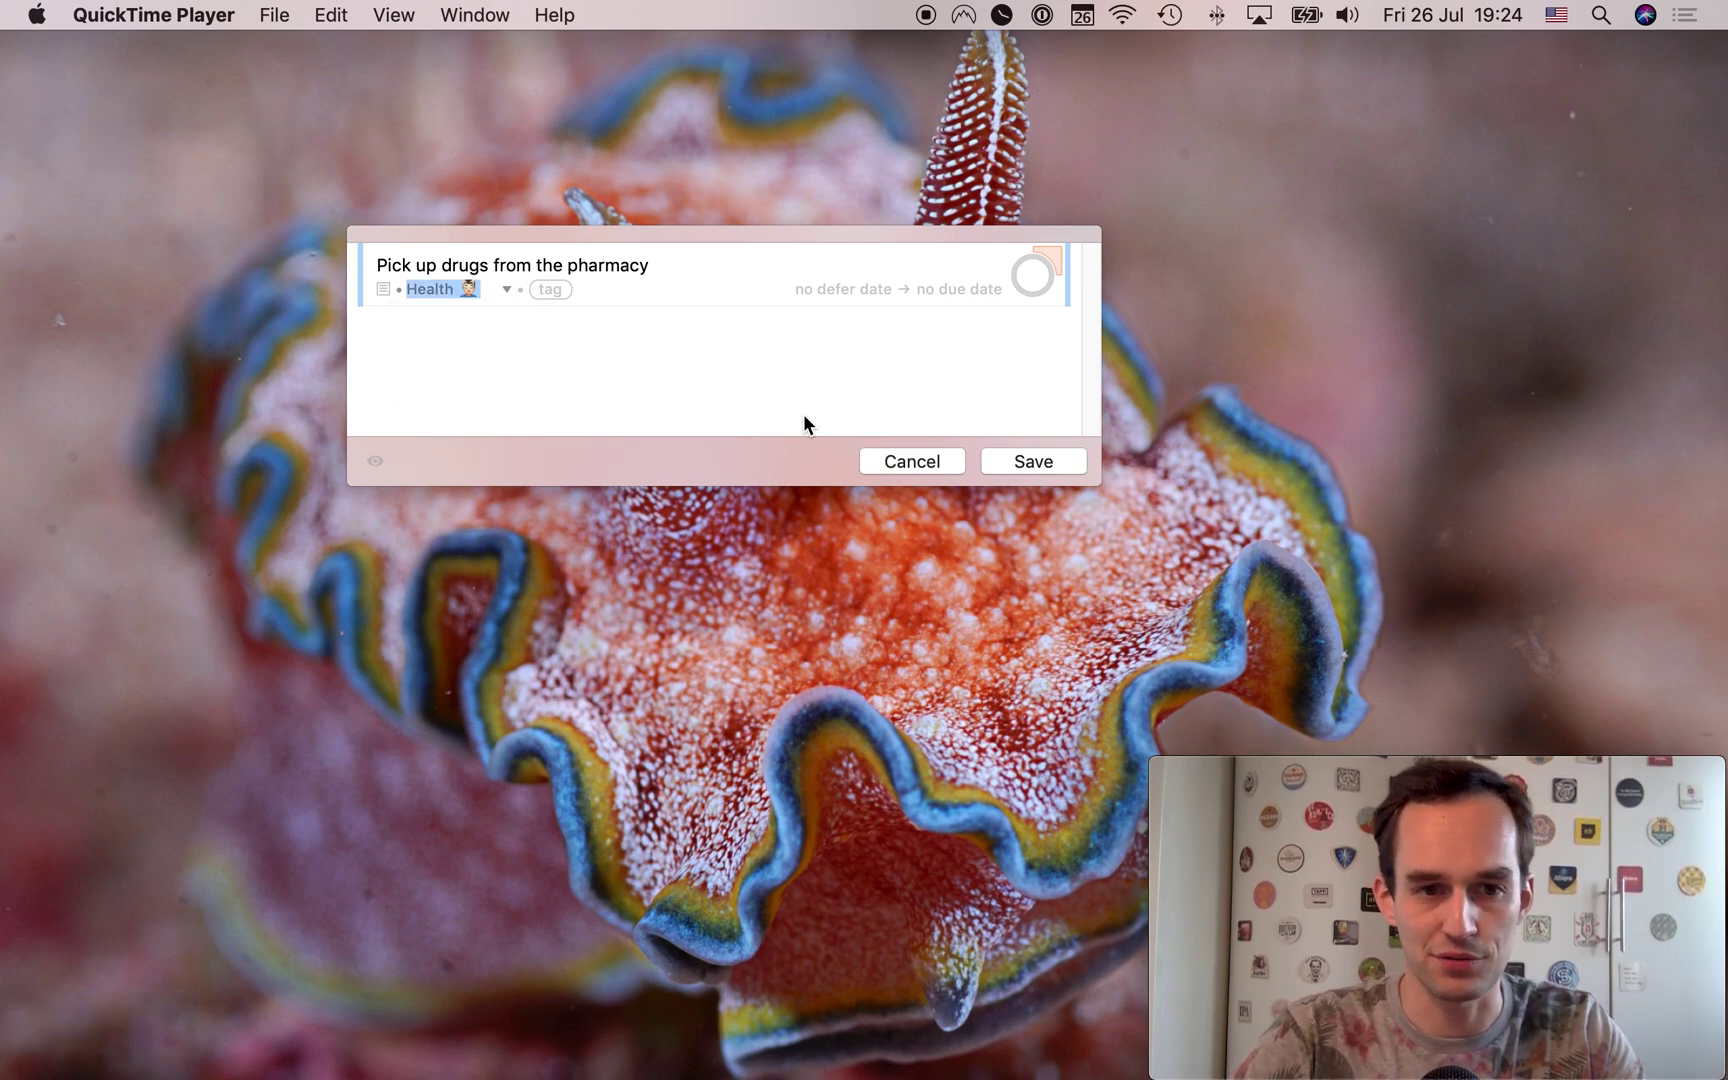
Tag the task Next, defer it to Monday, and save it.
click(549, 294)
text(Ne)
key(Return)
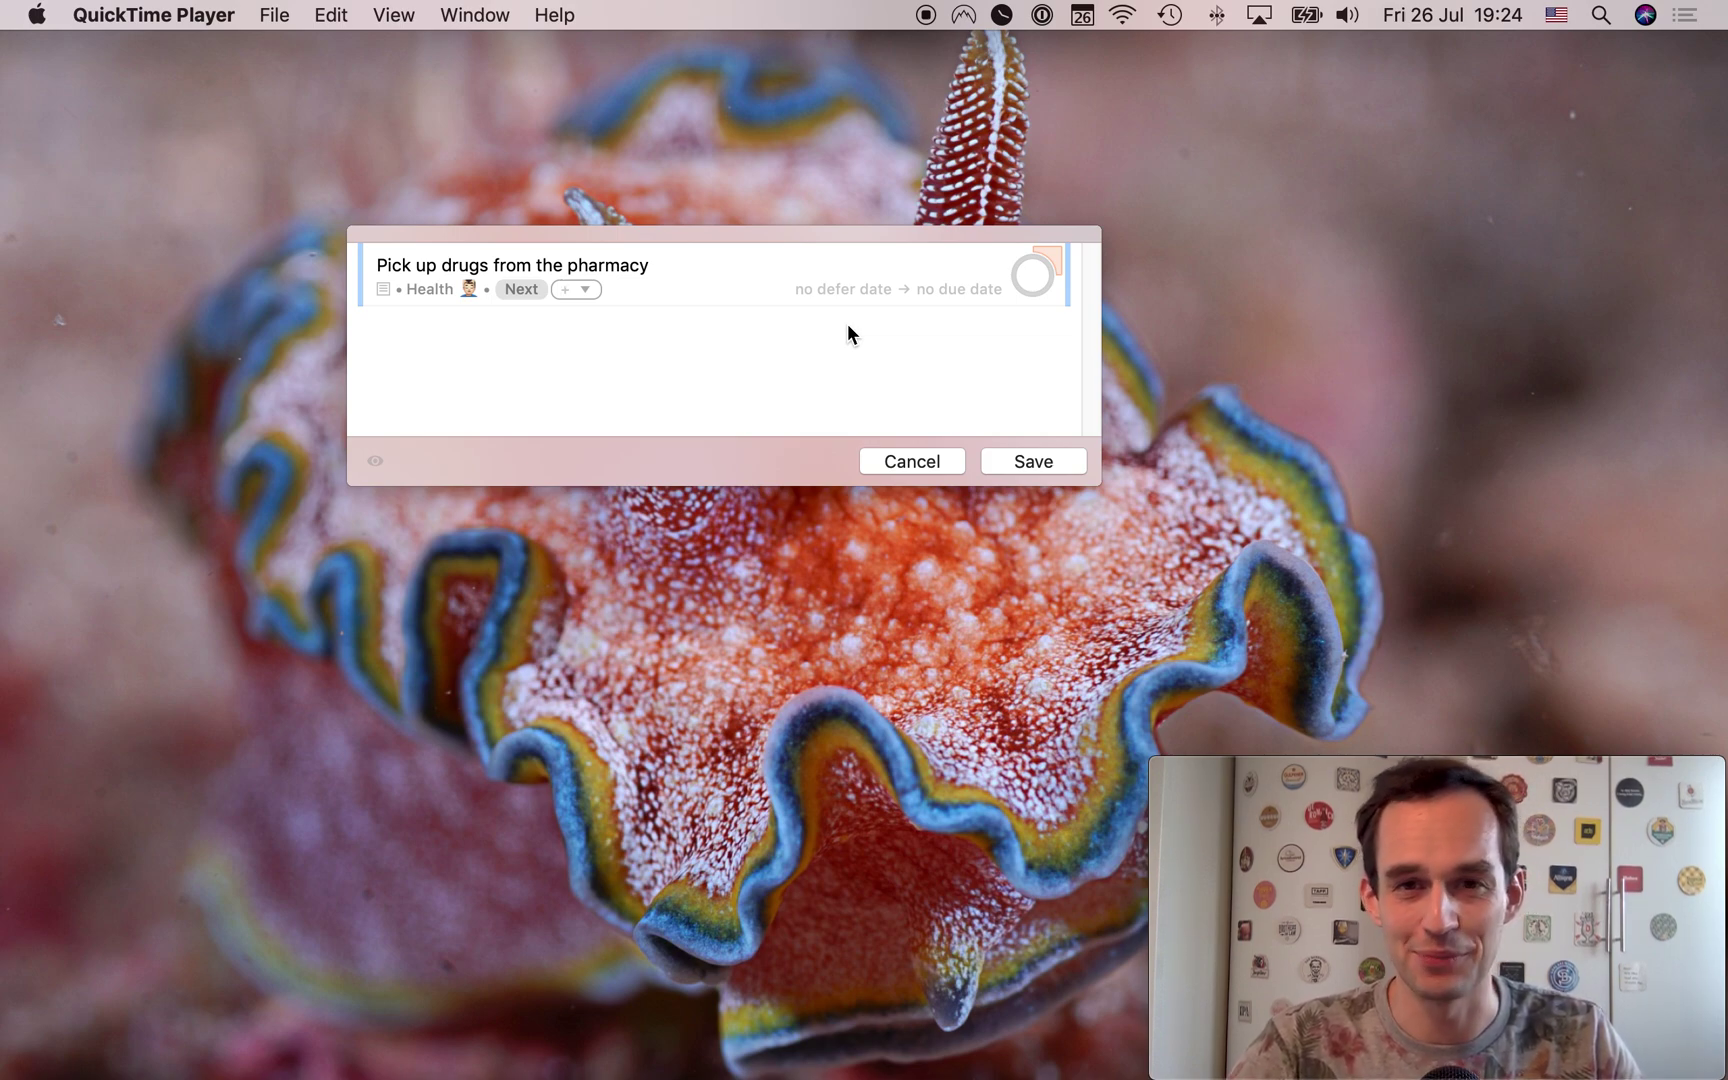
click(842, 288)
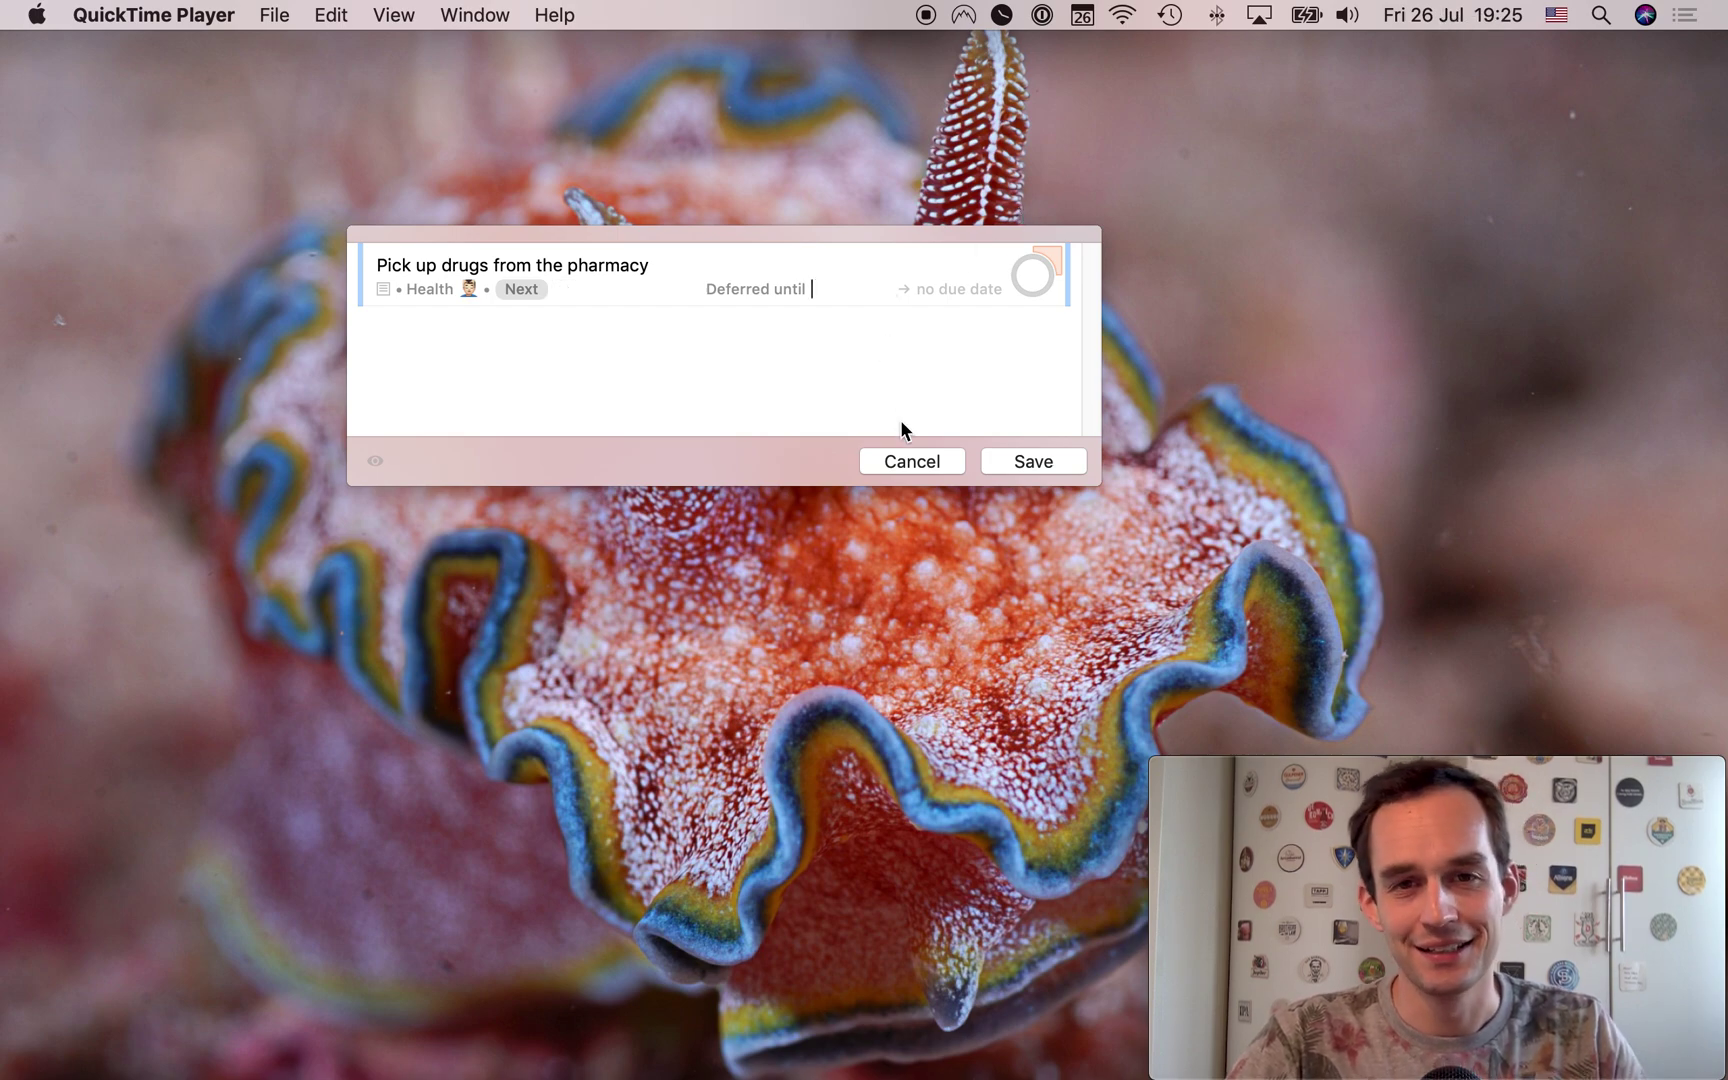
text(Monday)
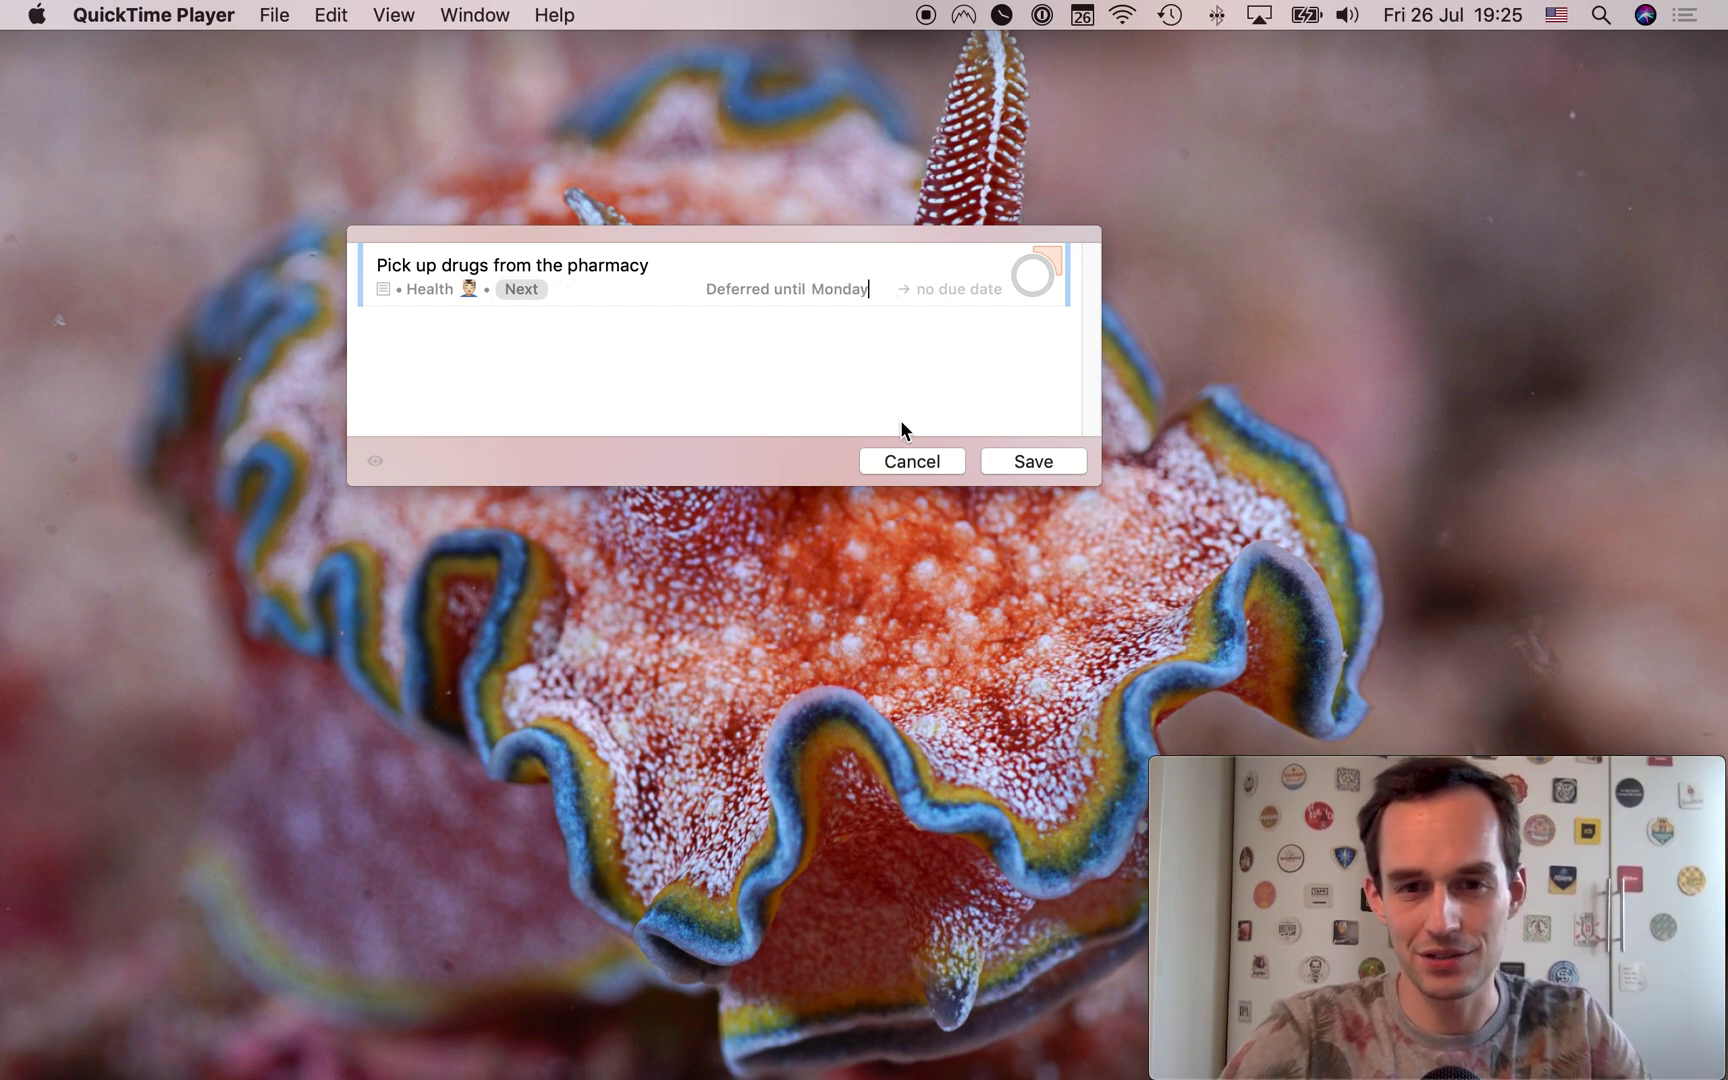
key(Return)
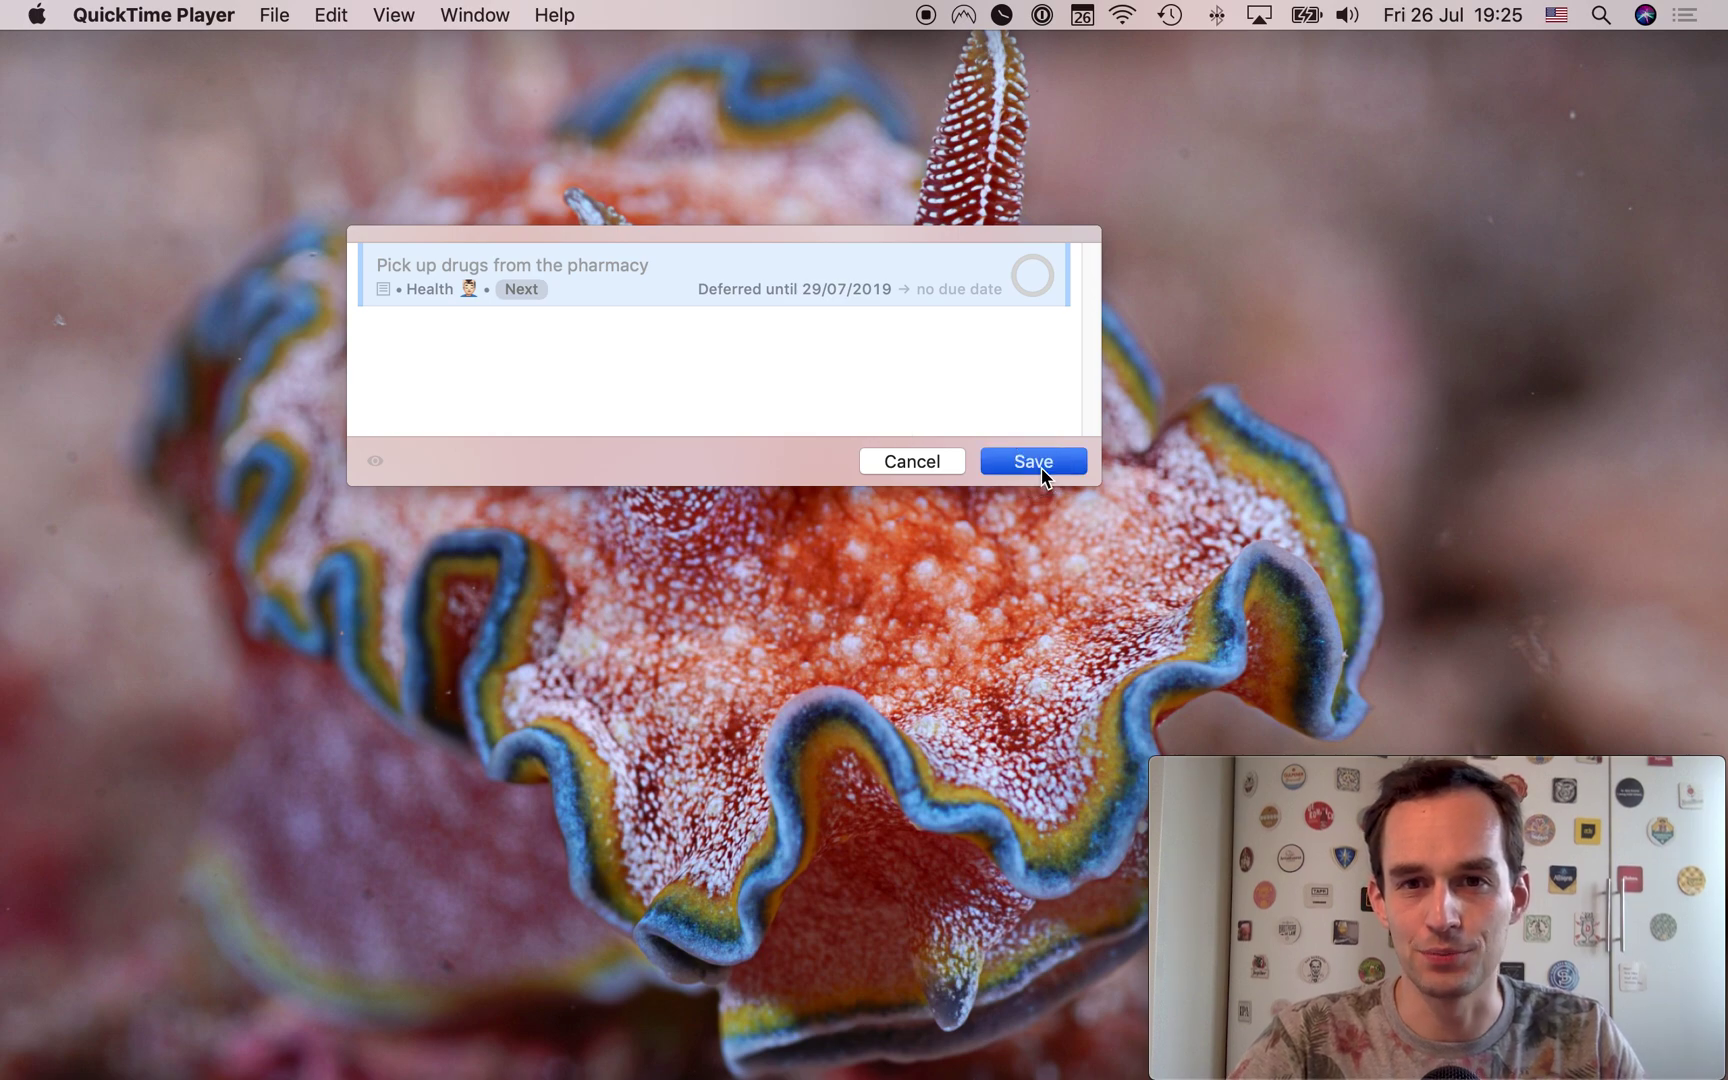
click(1034, 462)
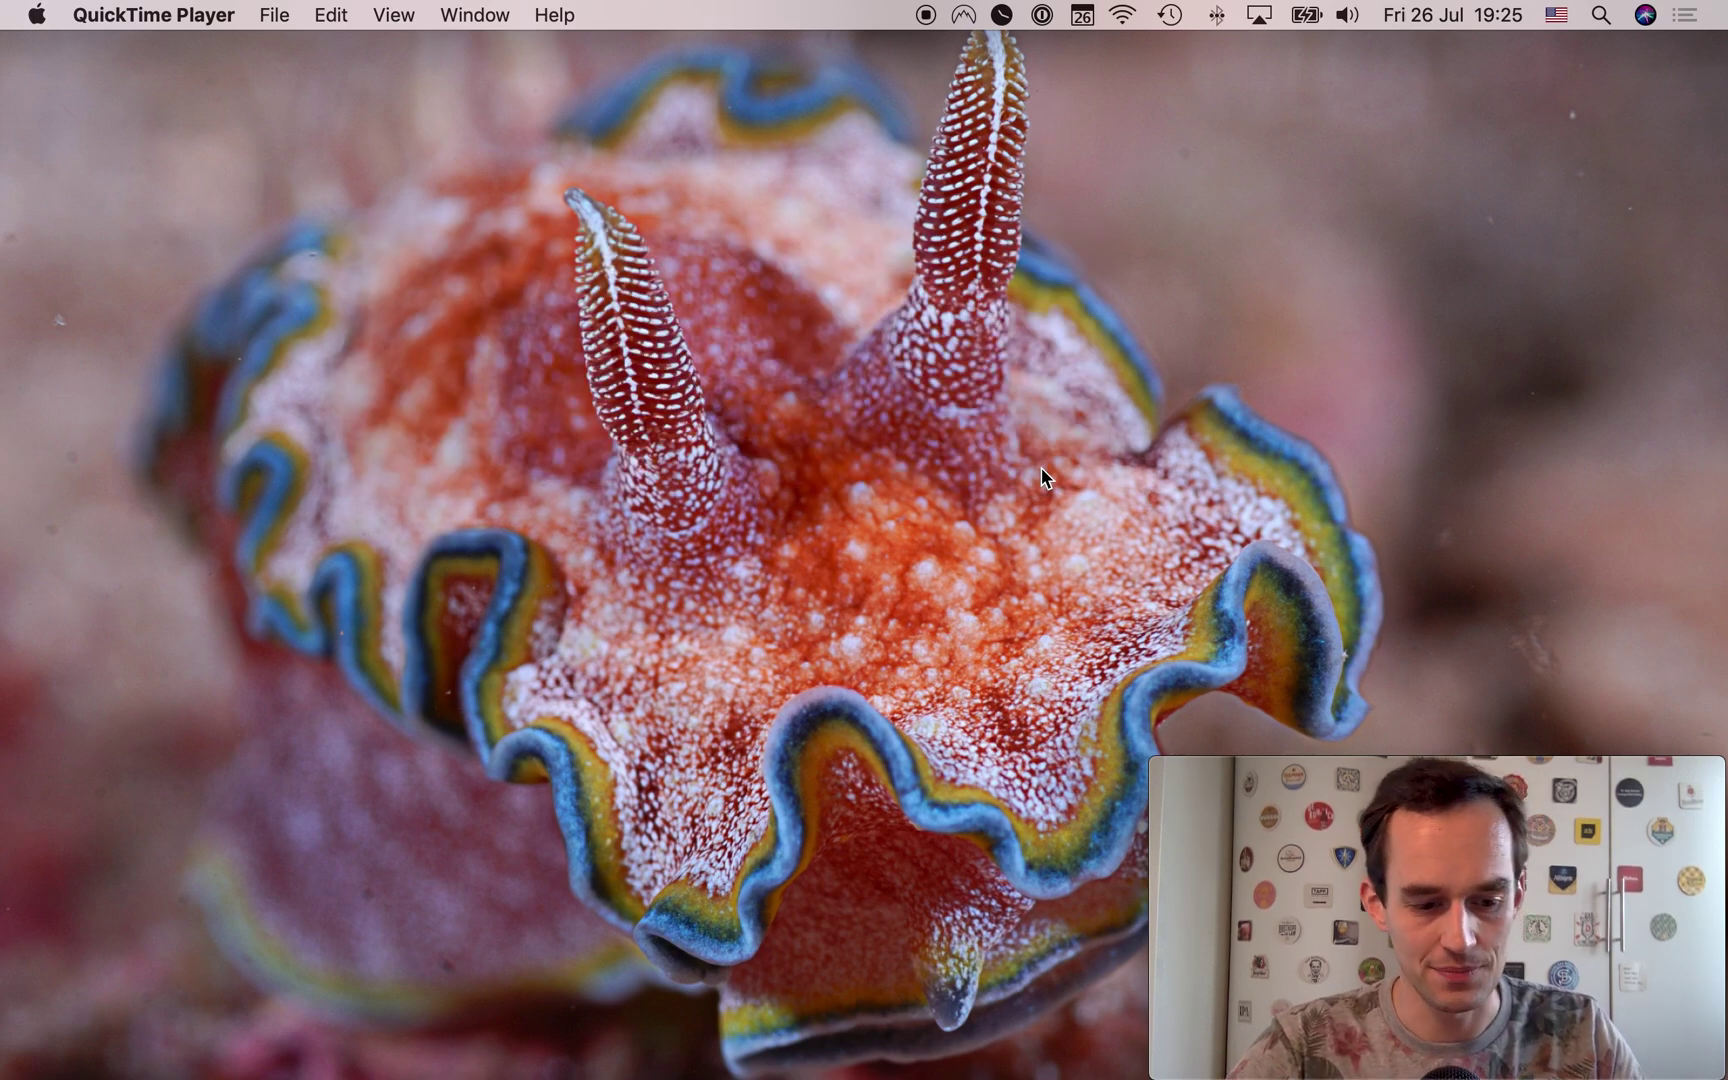
Draft a Things quick-entry to-do titled 'Pick up drugs from the pharmacy' and show its date choices.
key(ctrl+space)
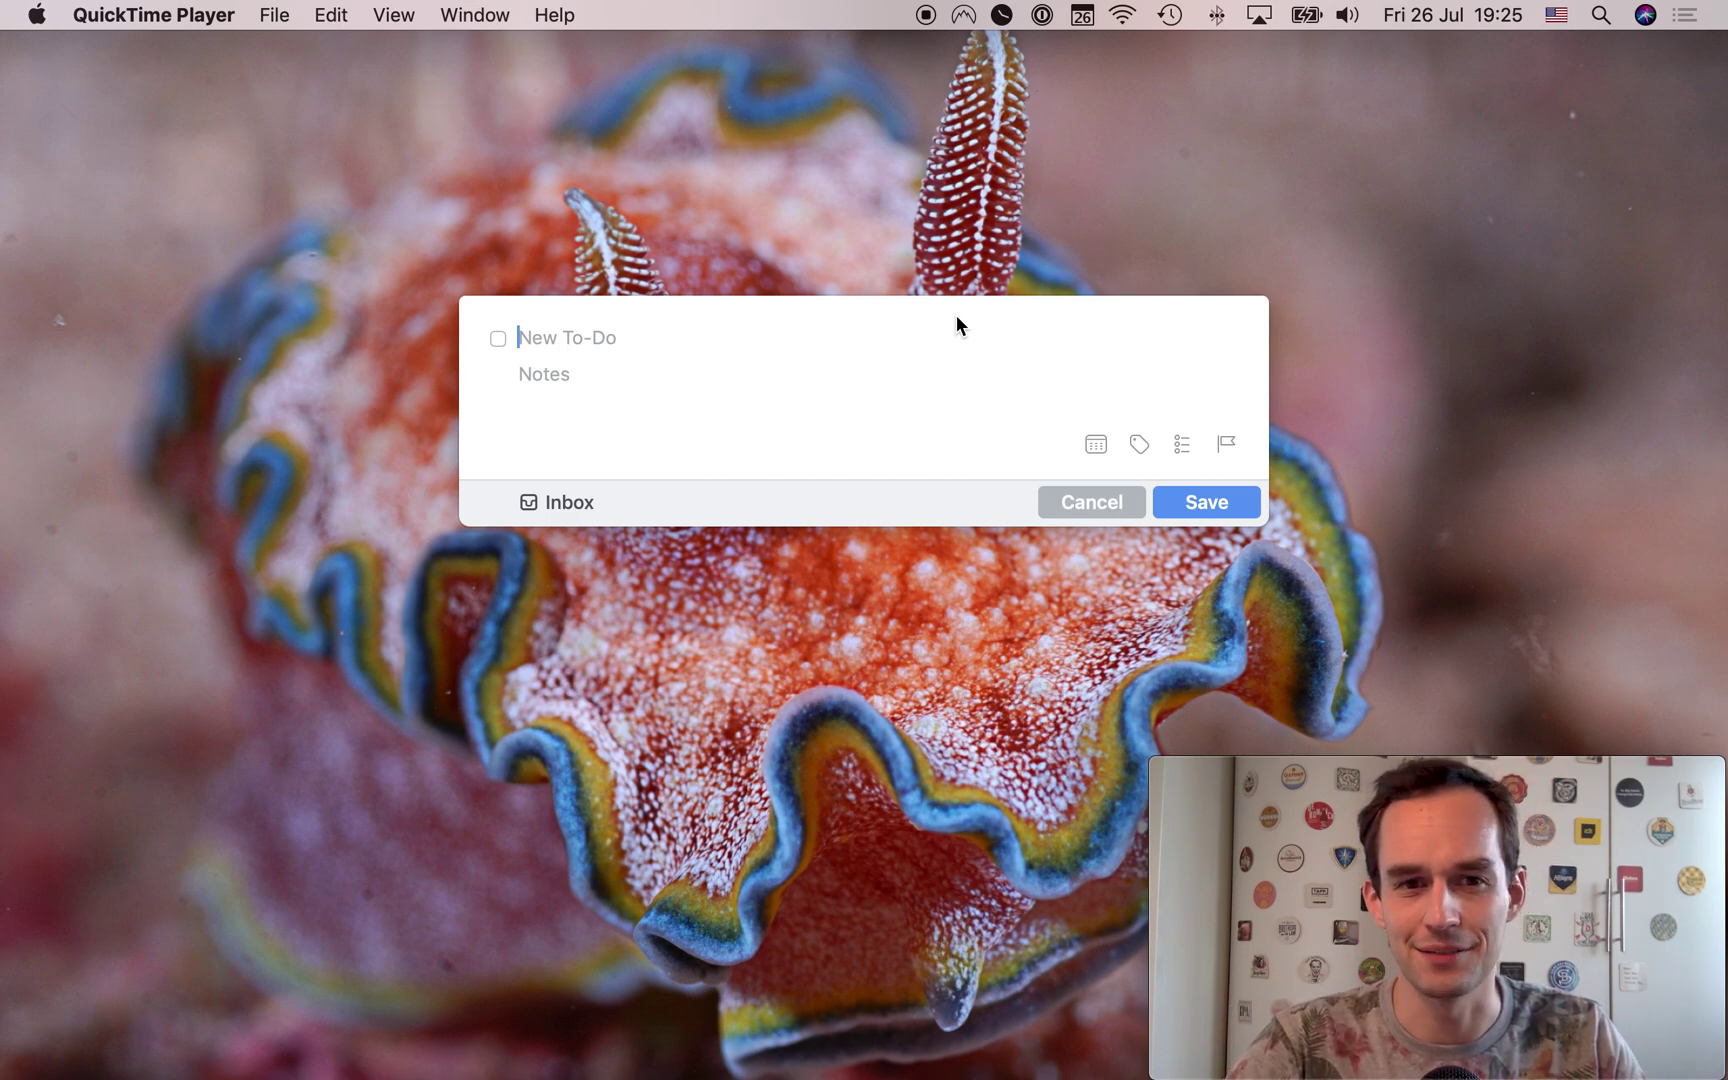
text(Pick )
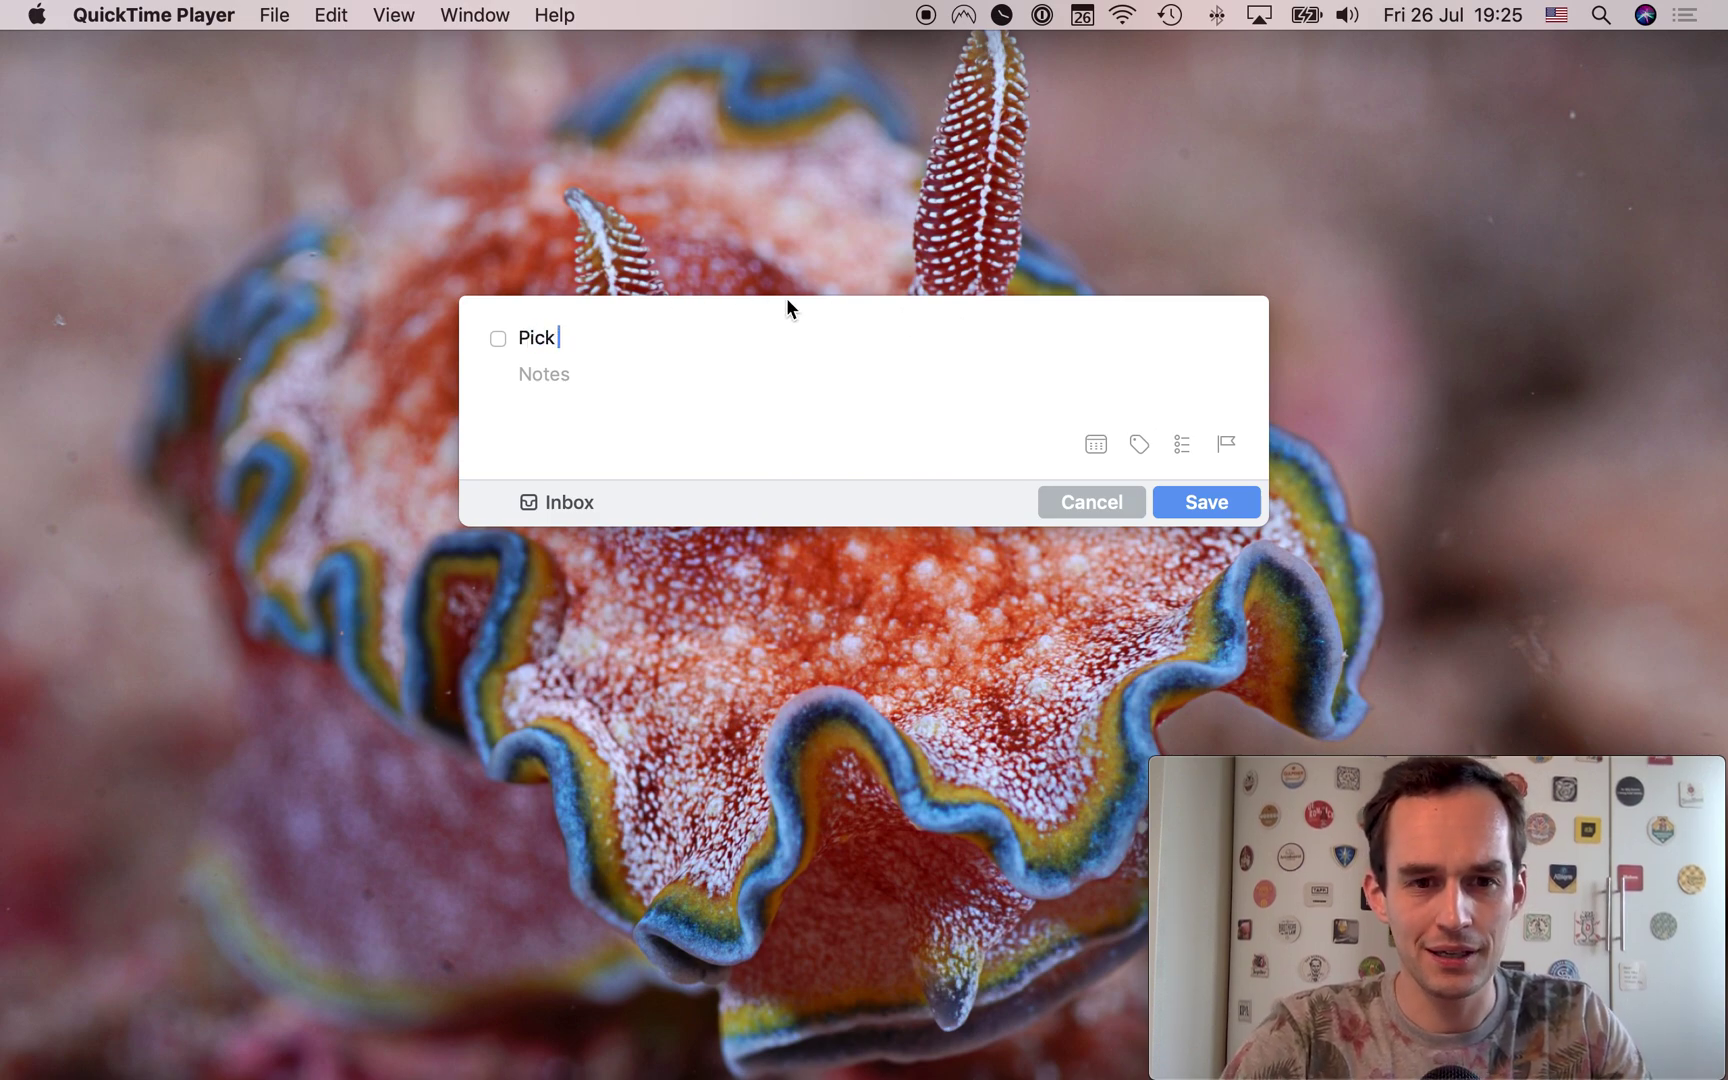
text(up drugs from the ph)
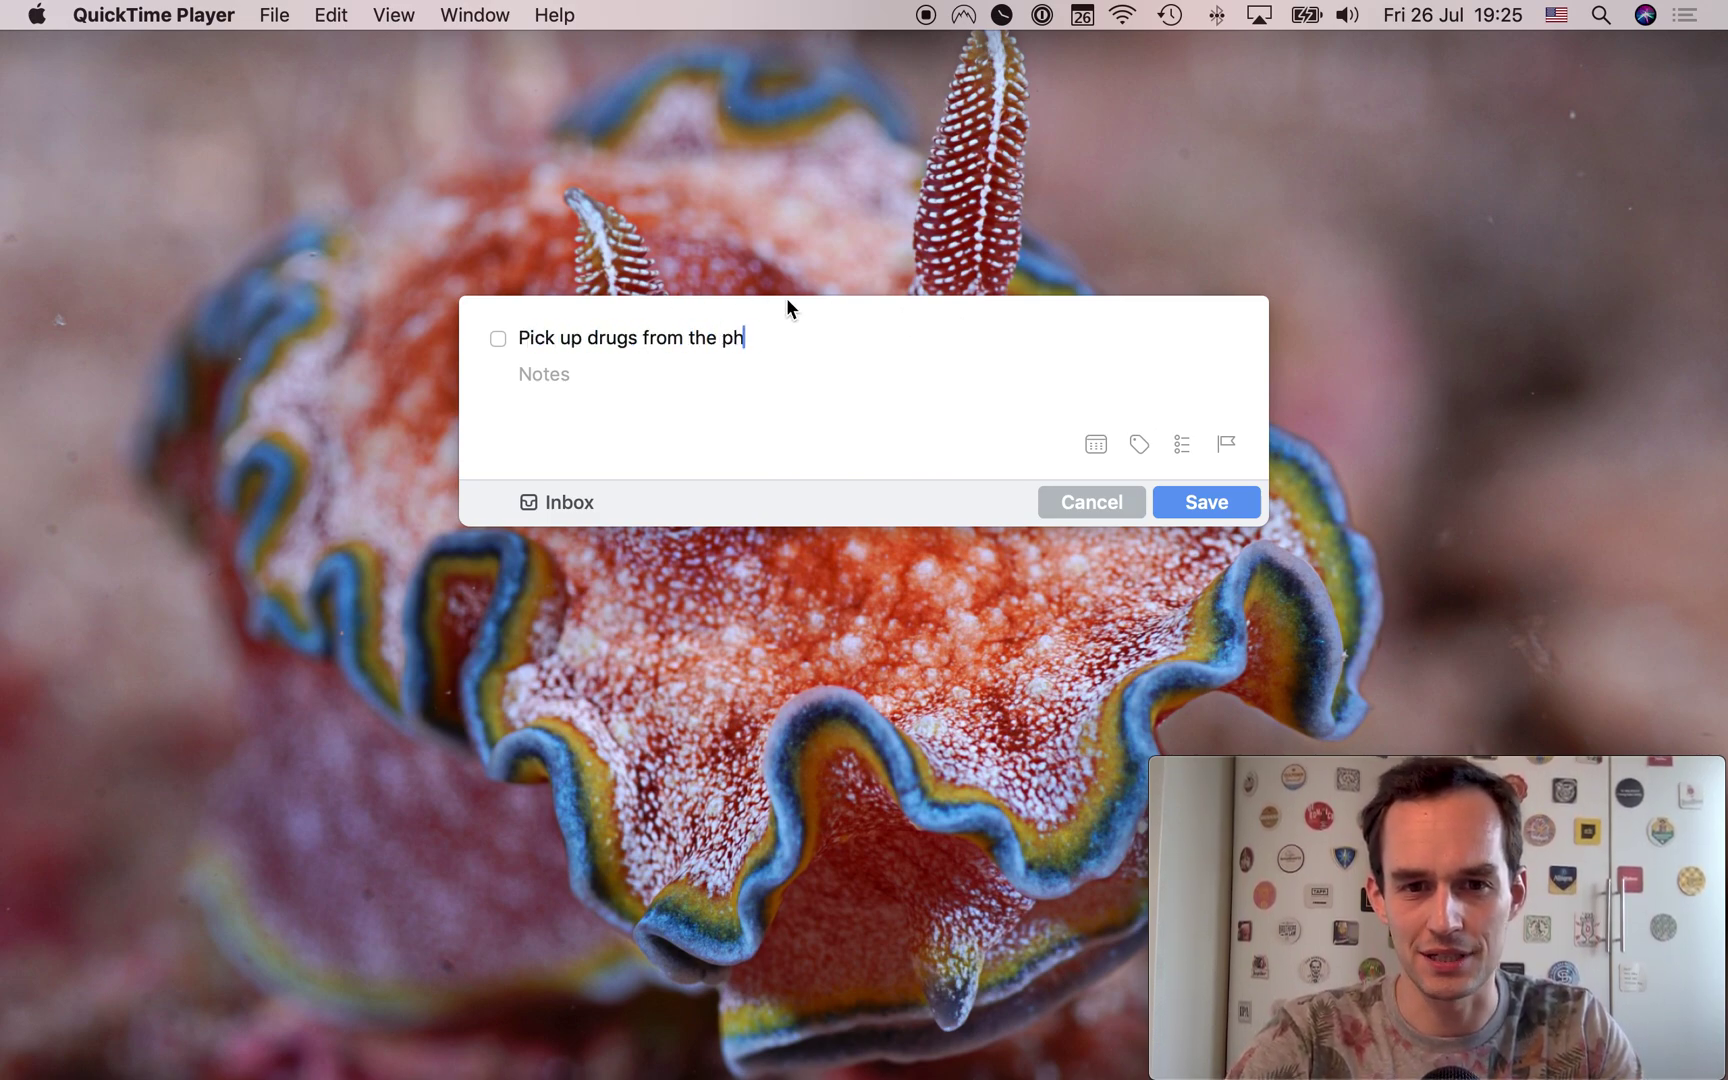
text(armacy)
key(Tab)
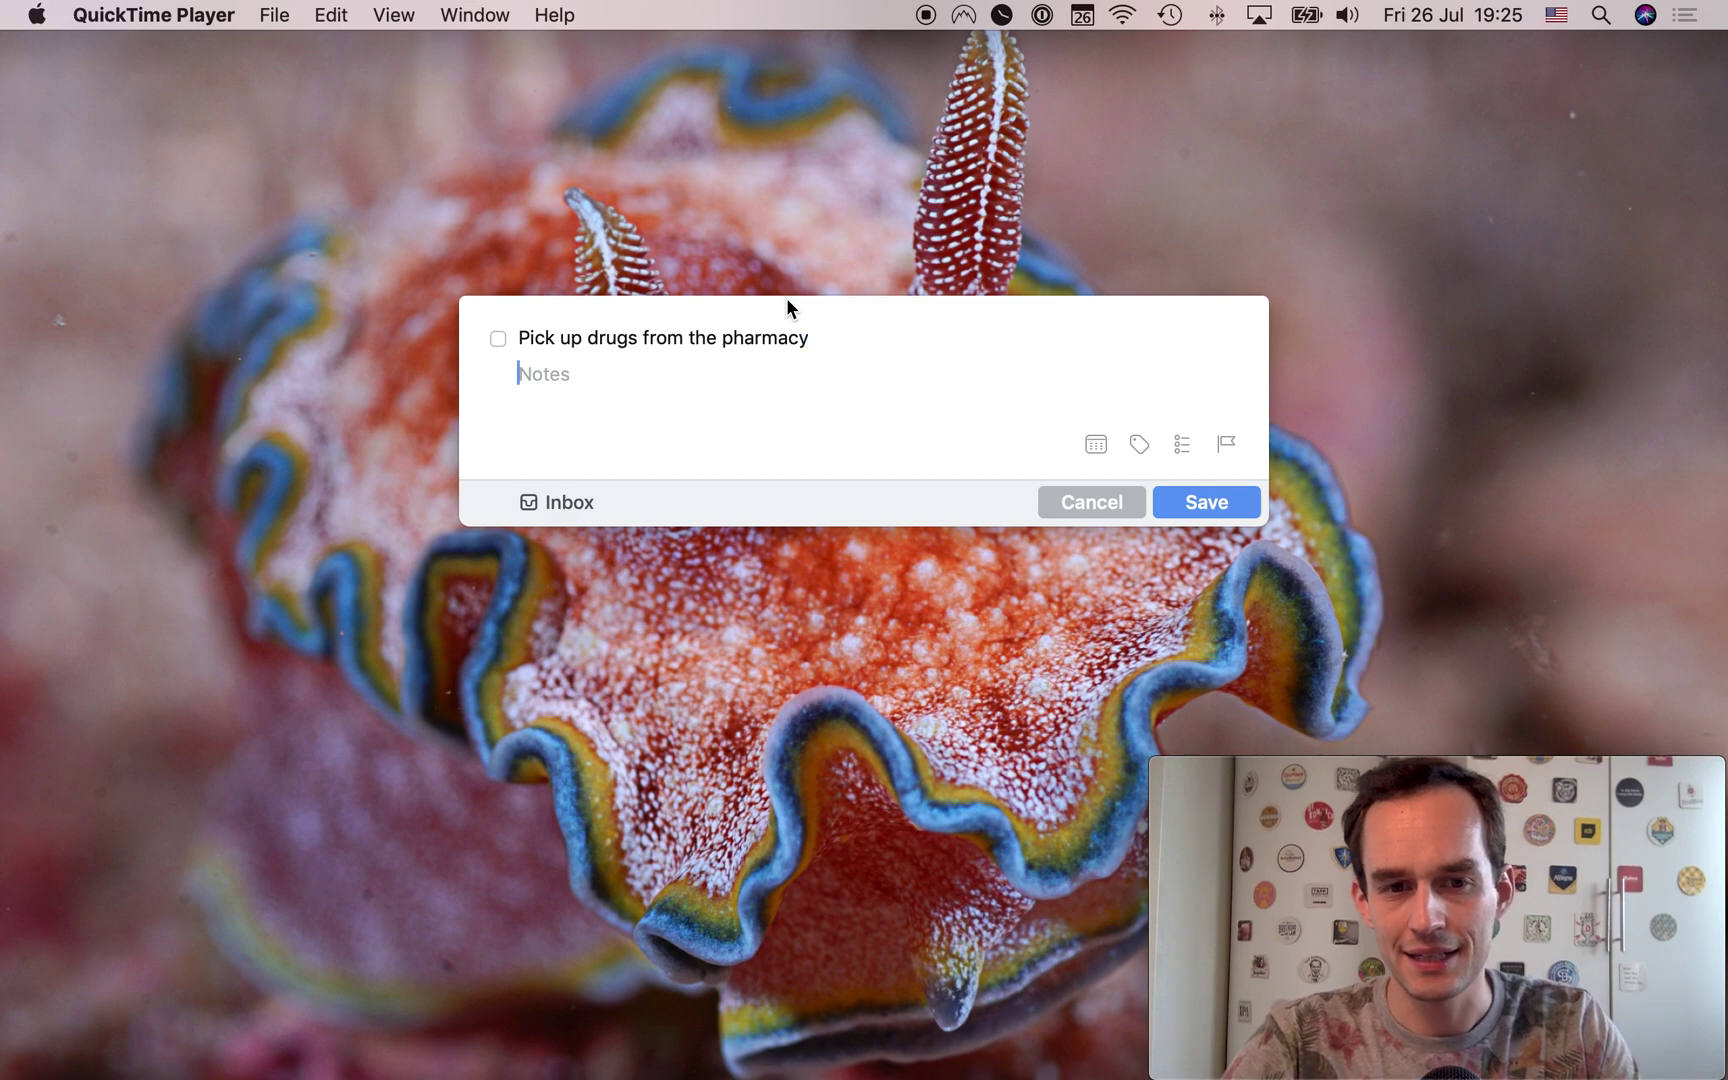
key(super+s)
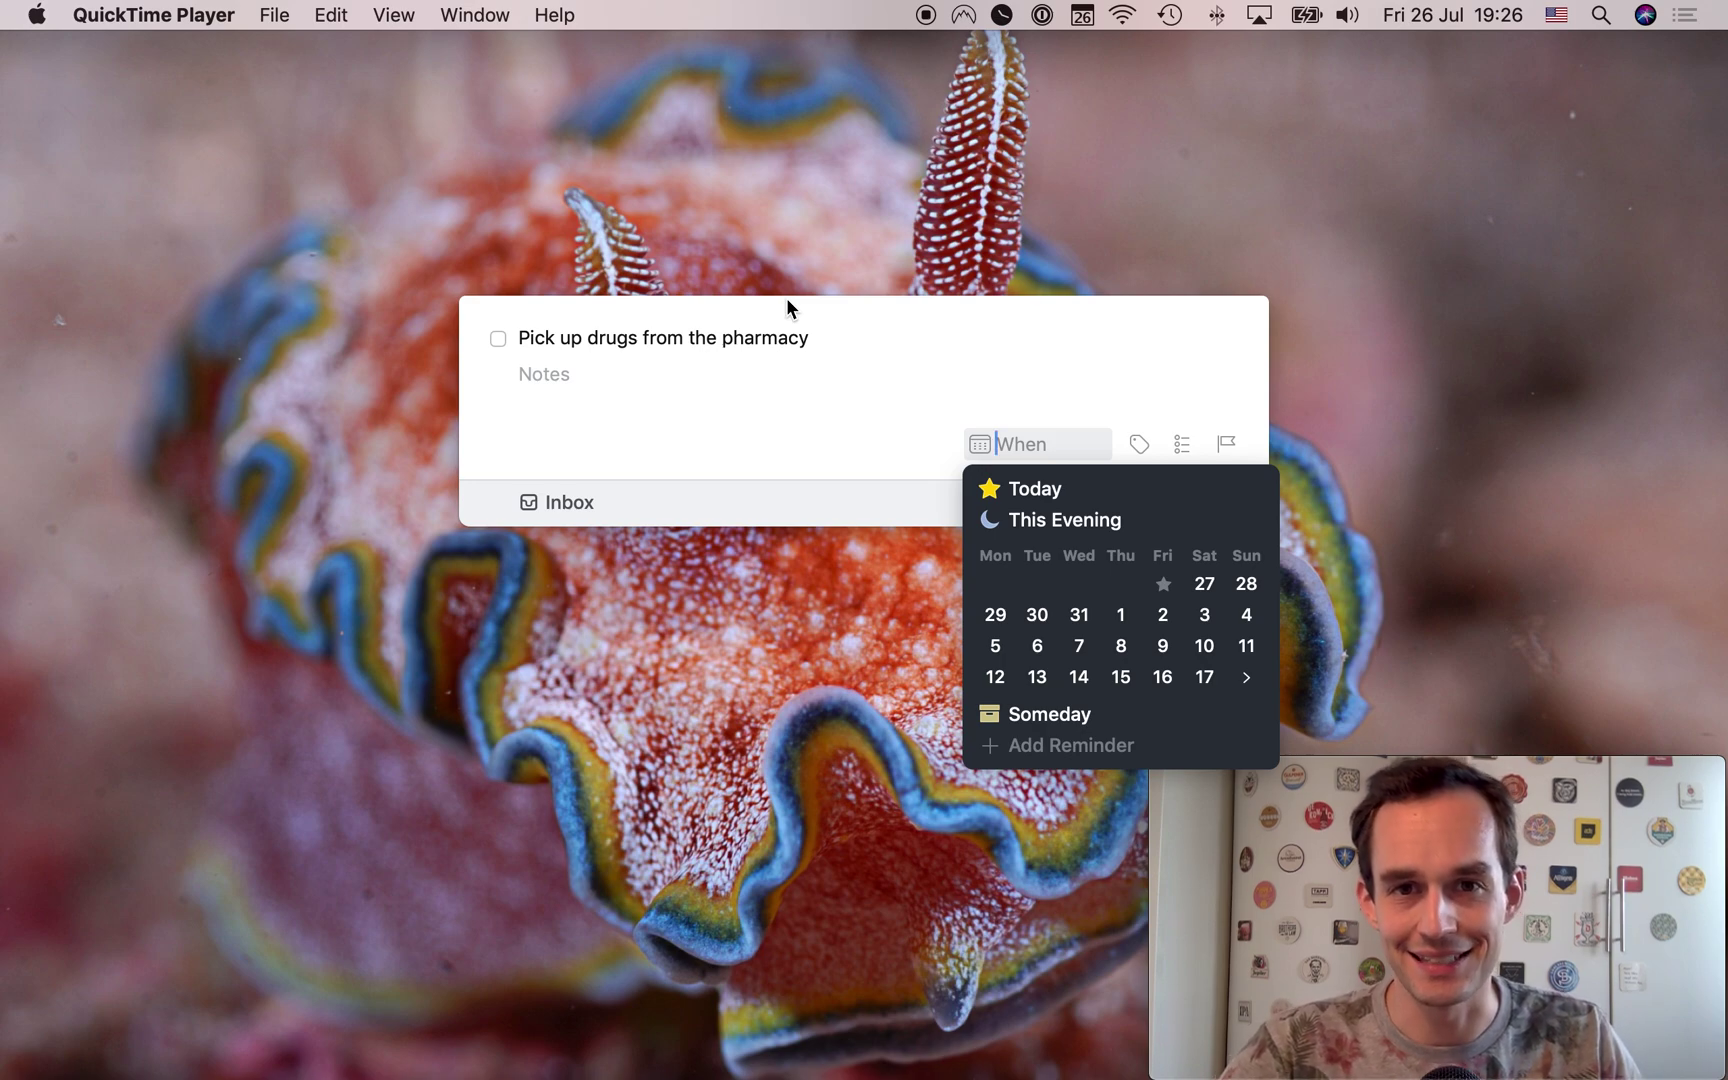
Schedule the to-do for Monday the 29th, file it under Health, and save it.
click(996, 615)
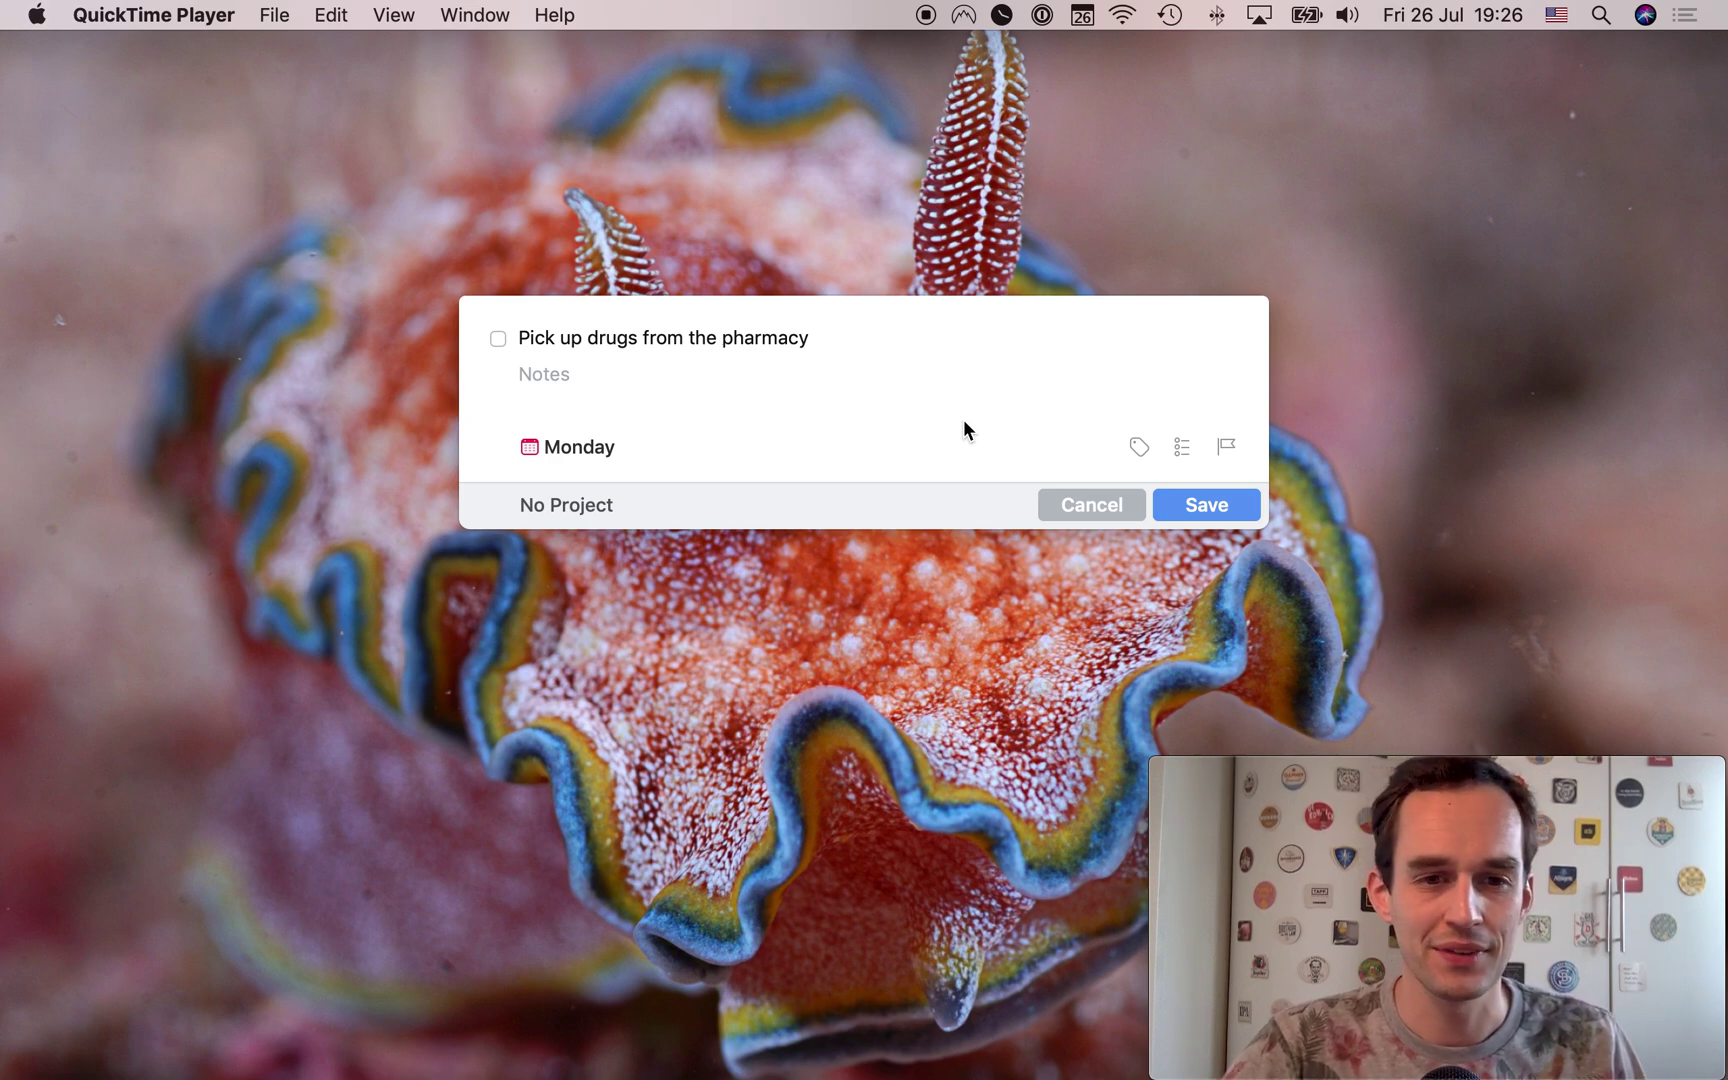
click(585, 504)
text(Health)
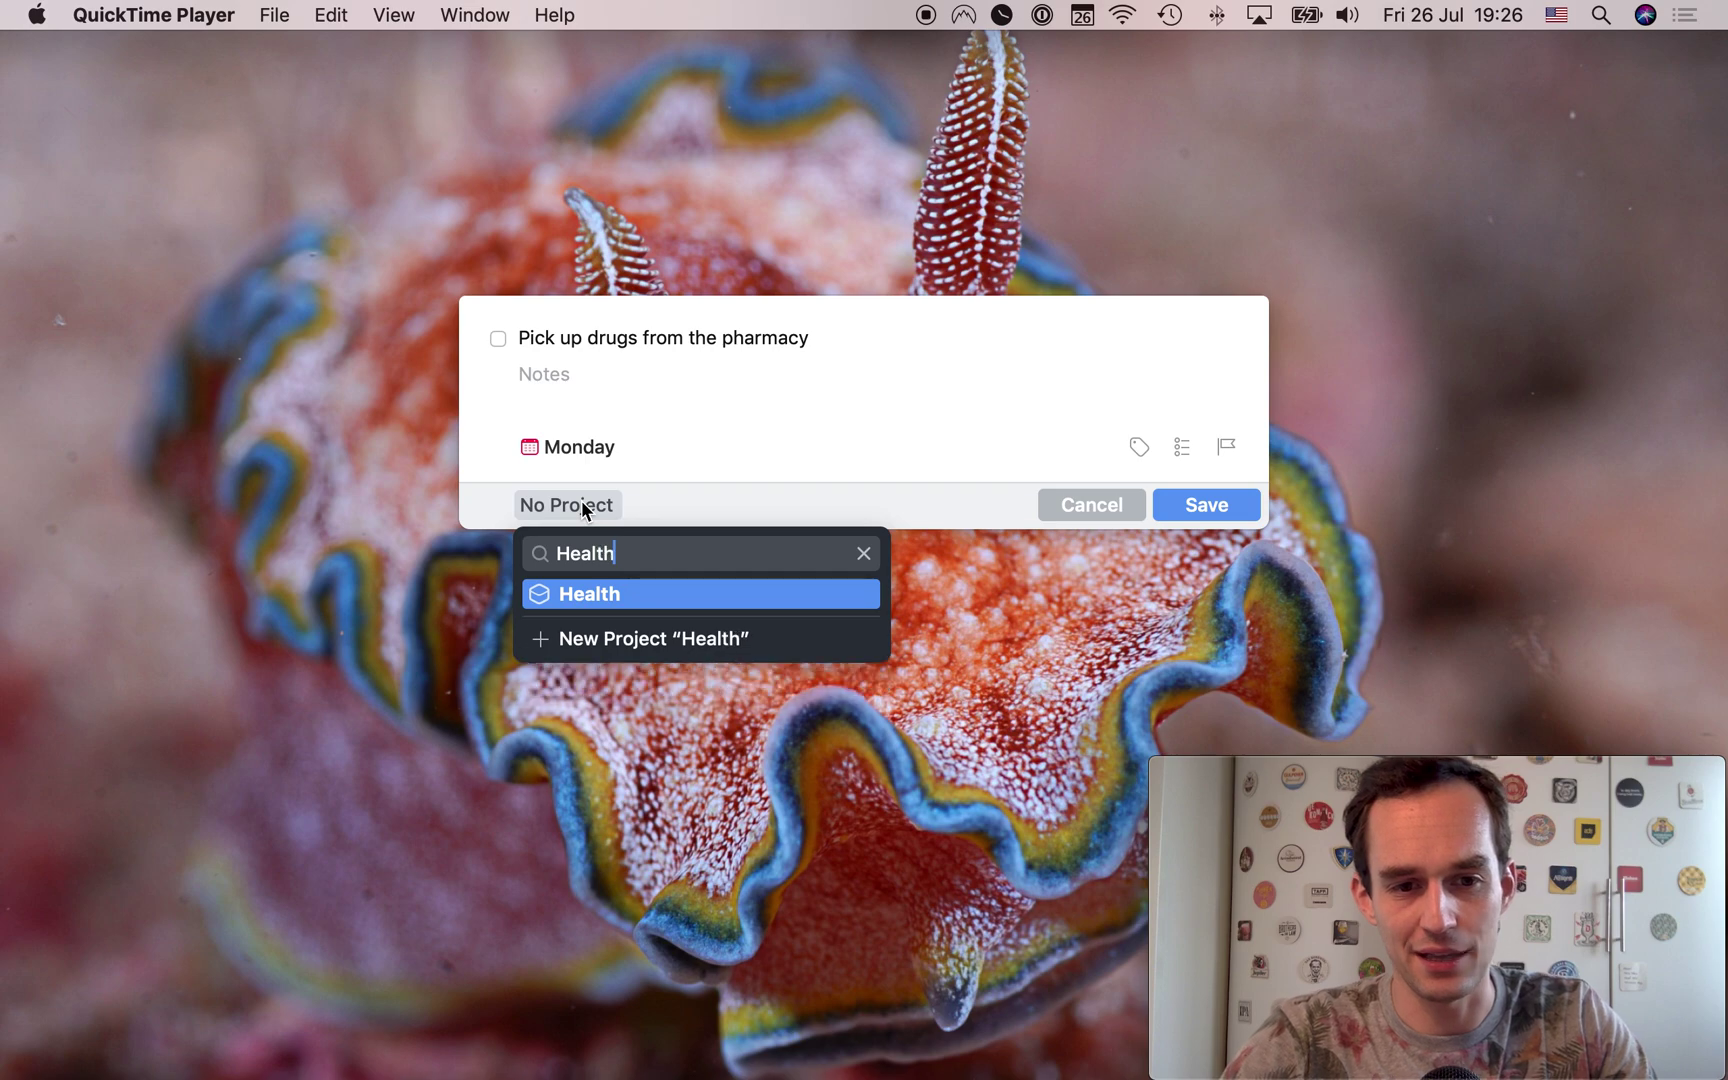
key(Return)
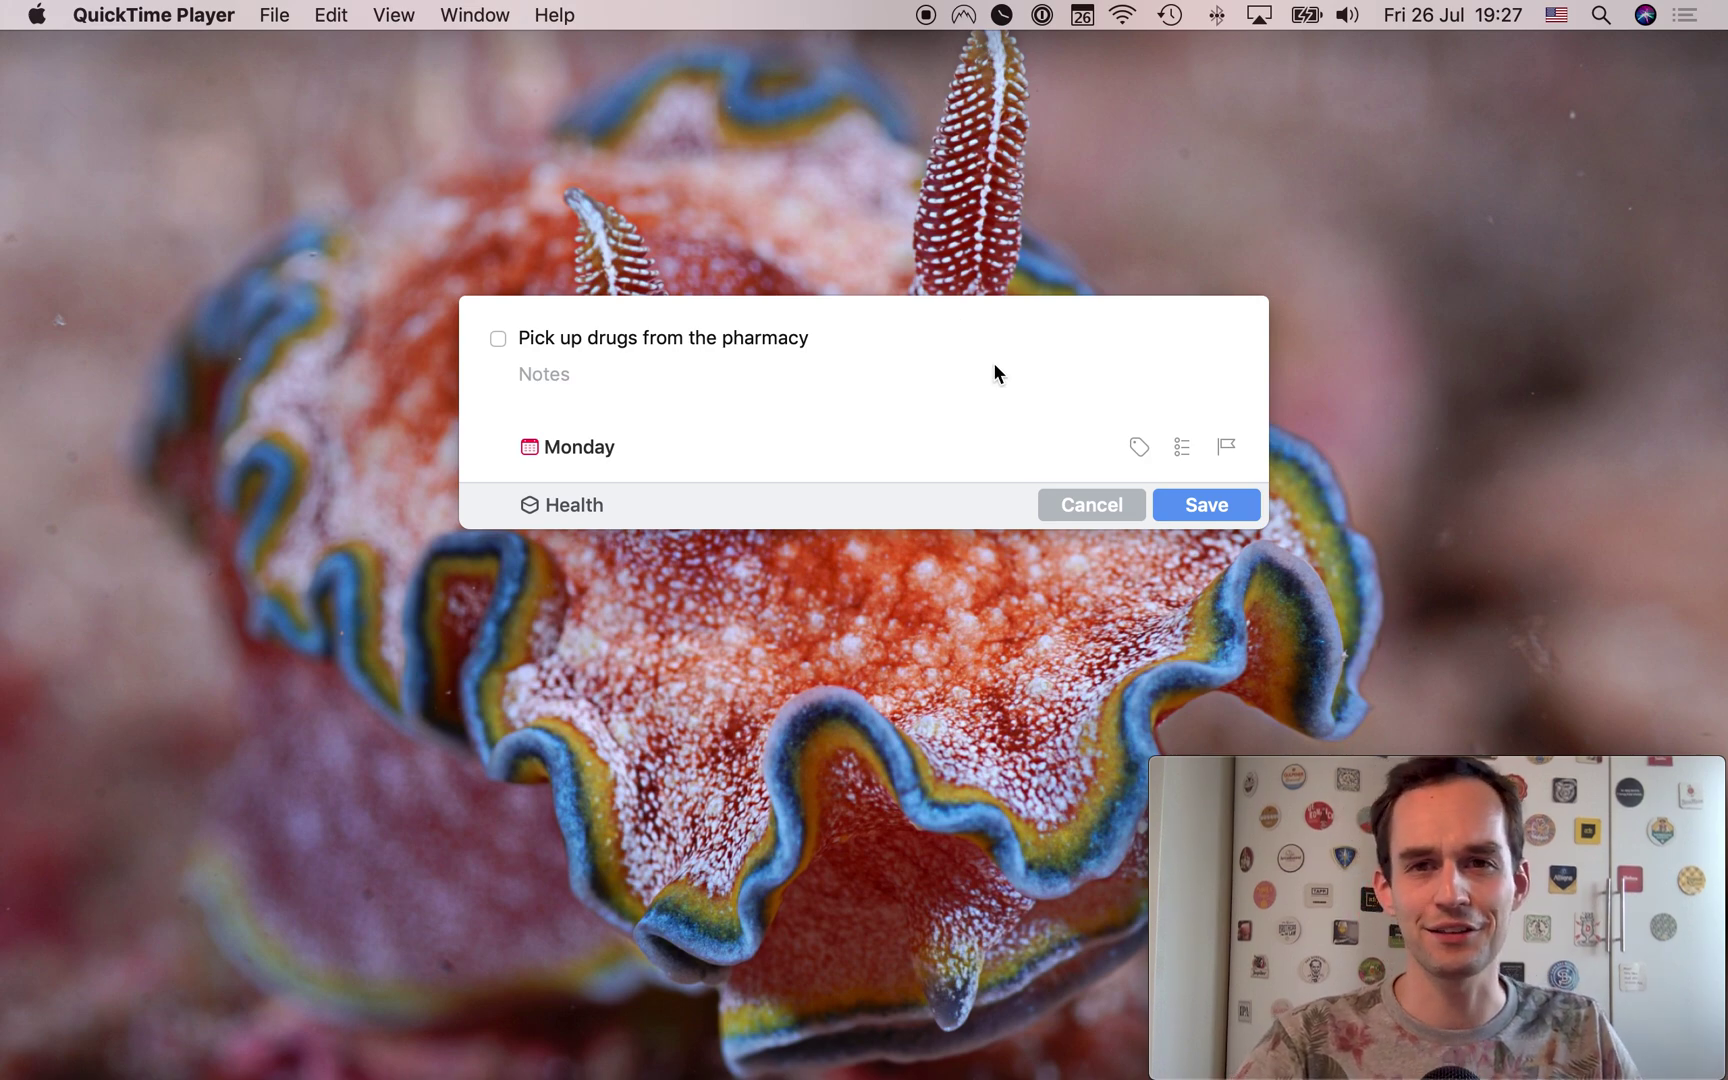
click(1183, 502)
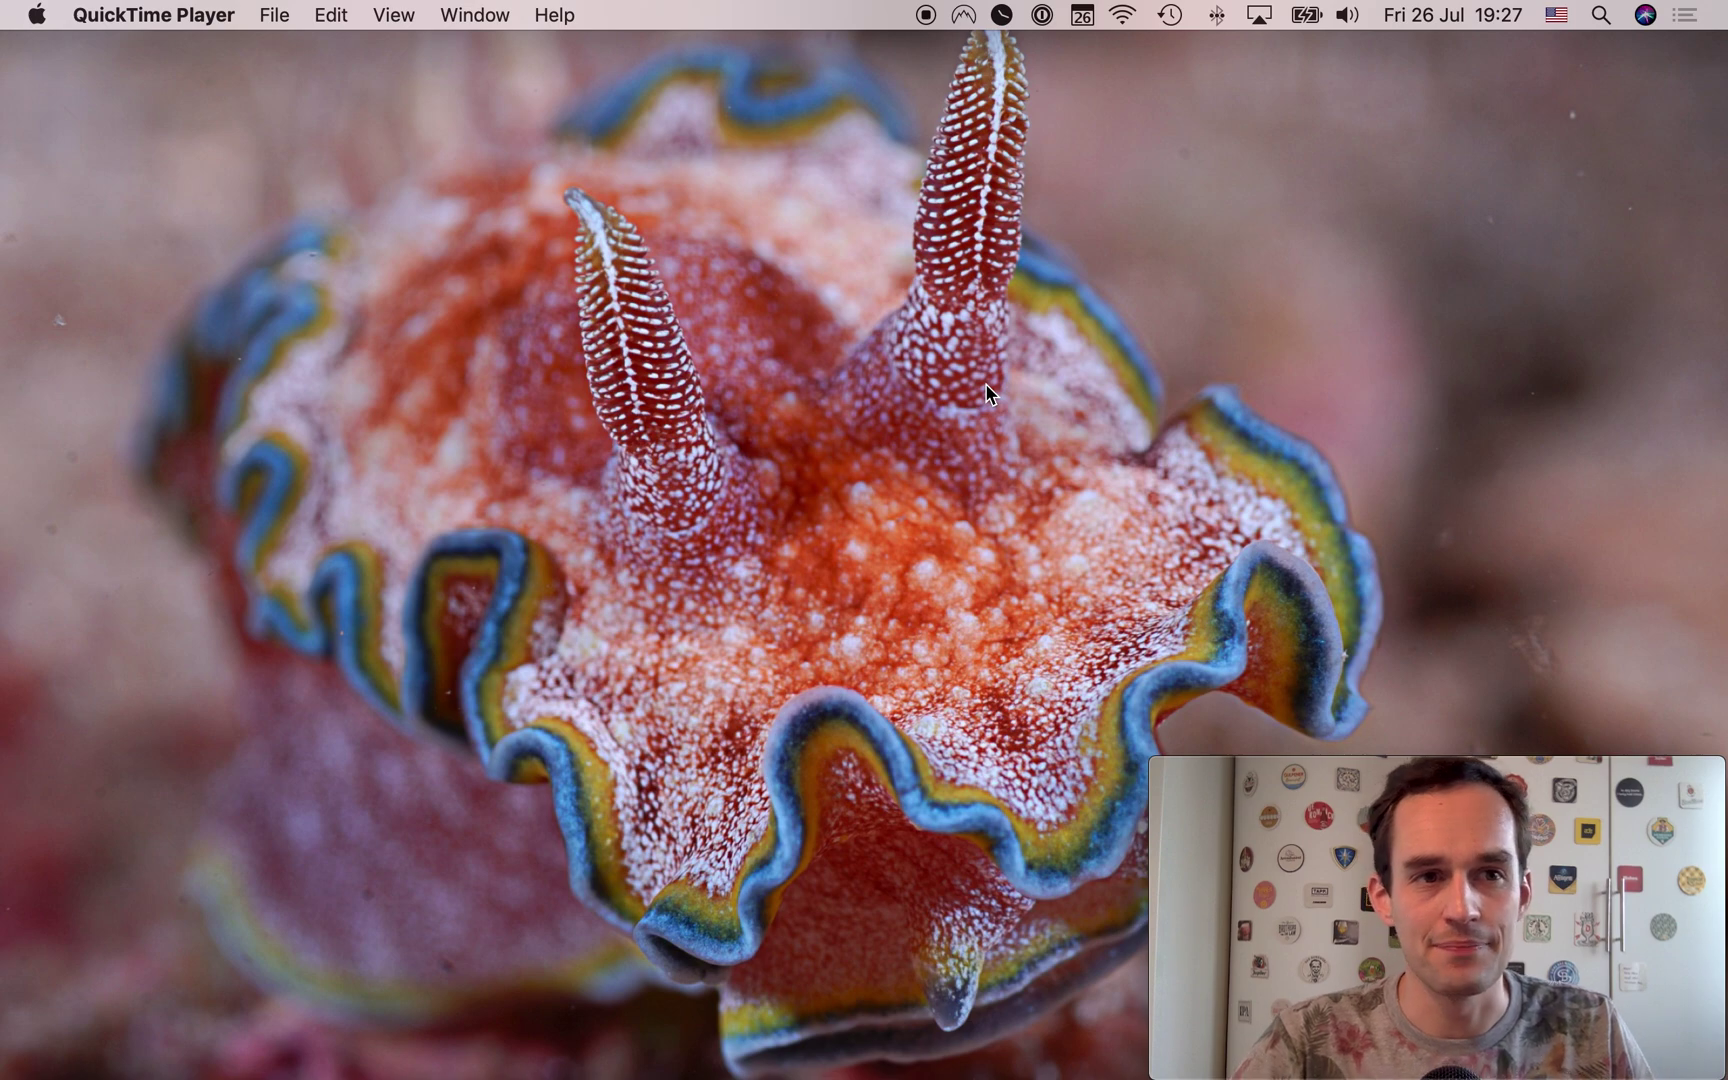
Restore OmniFocus and add an inbox item 'Pick up drugs from the pharmacy' for Health.
mouse_move(6, 960)
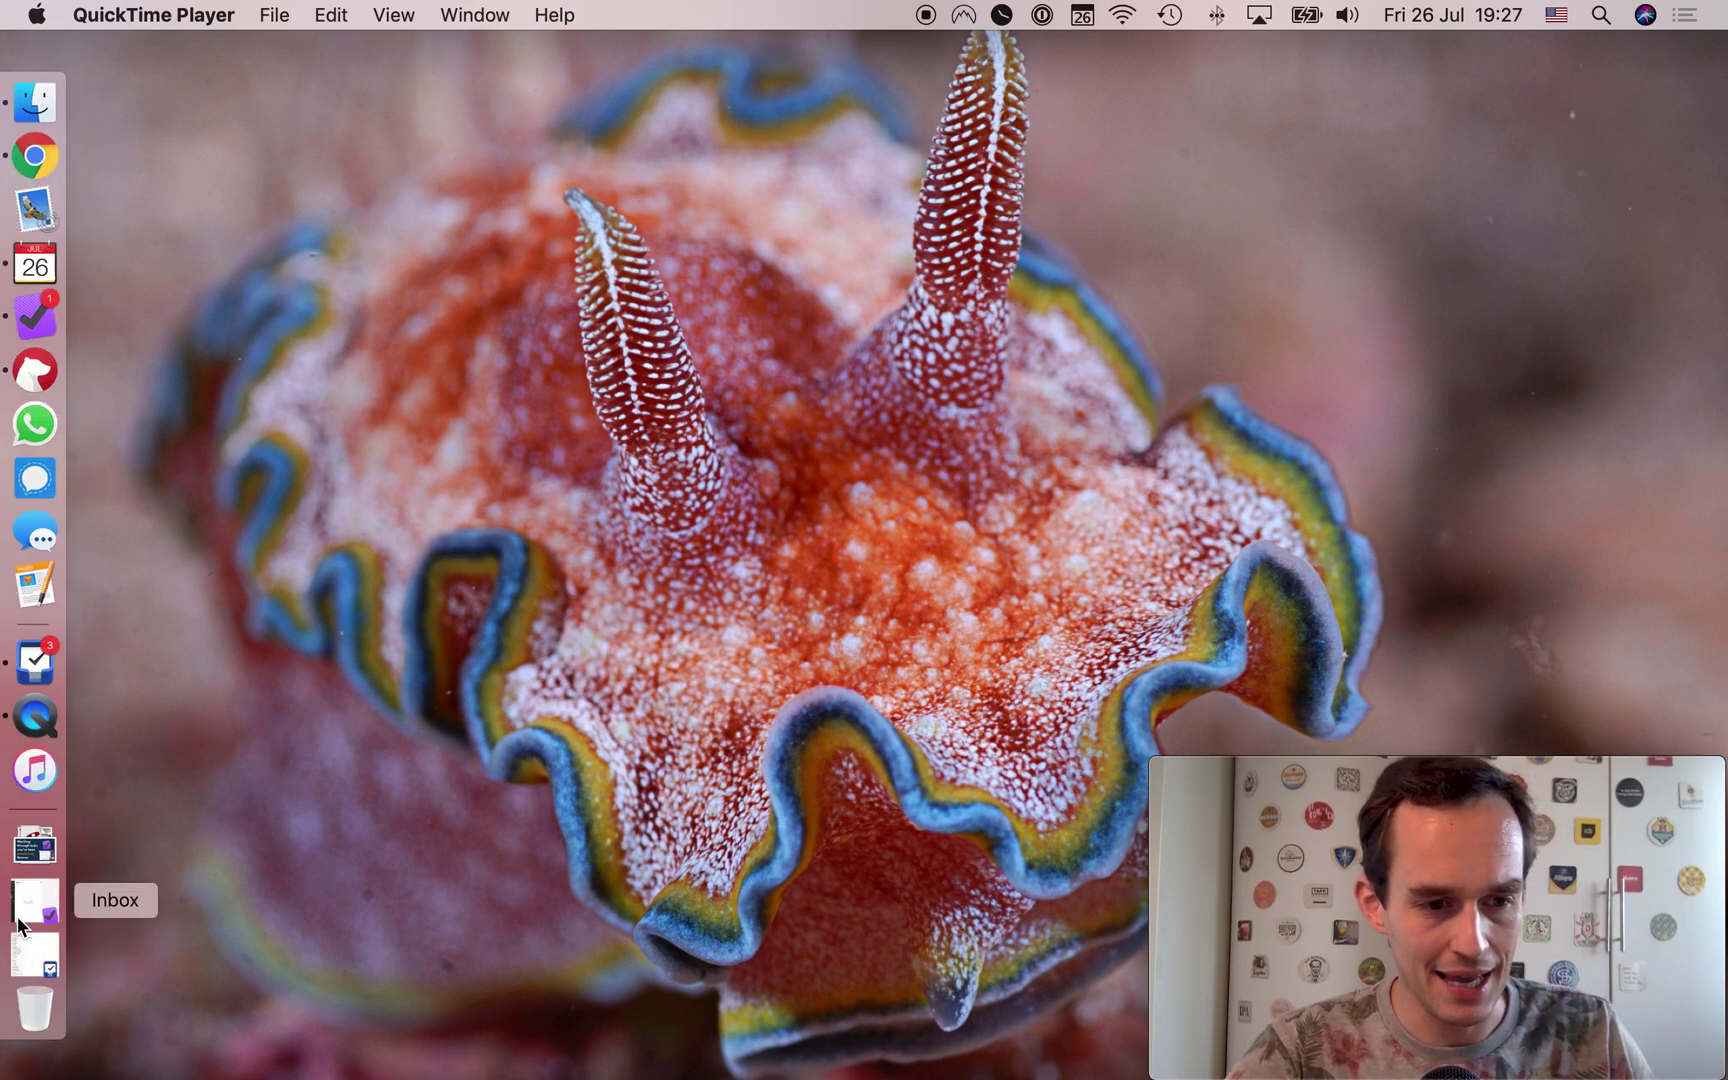
click(20, 920)
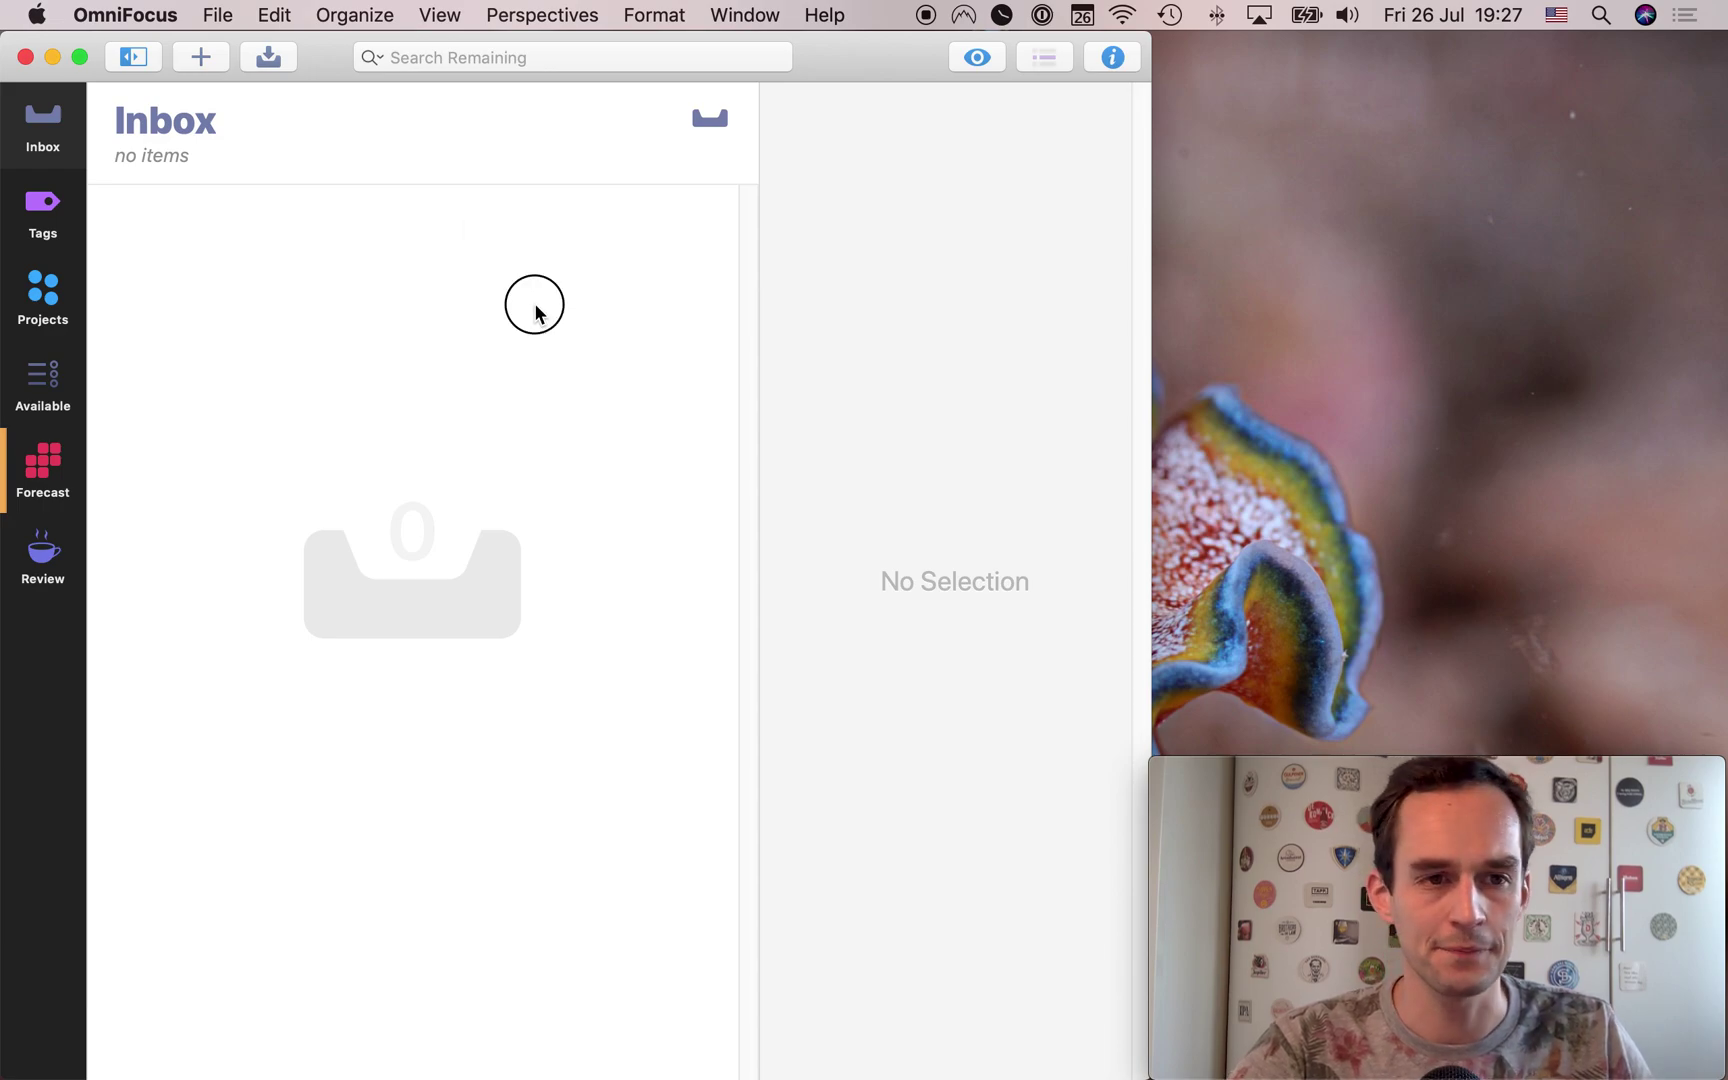
key(super+n)
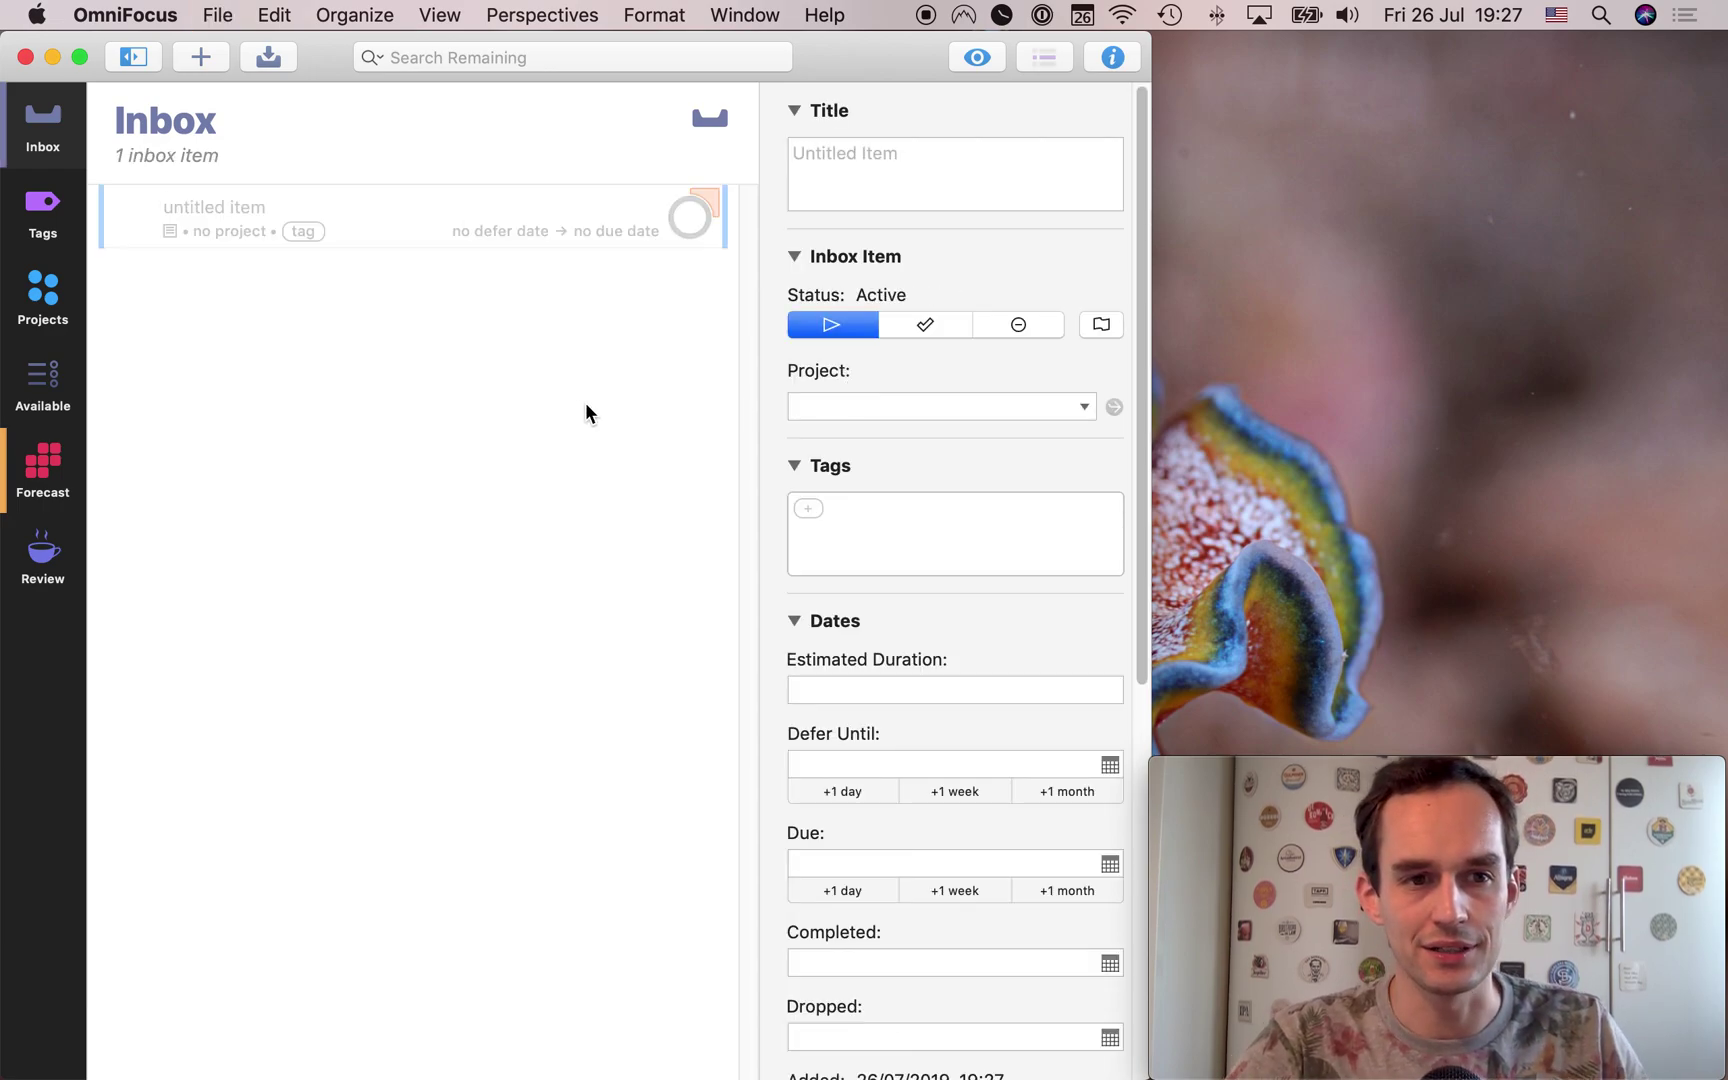
text(Pick up d)
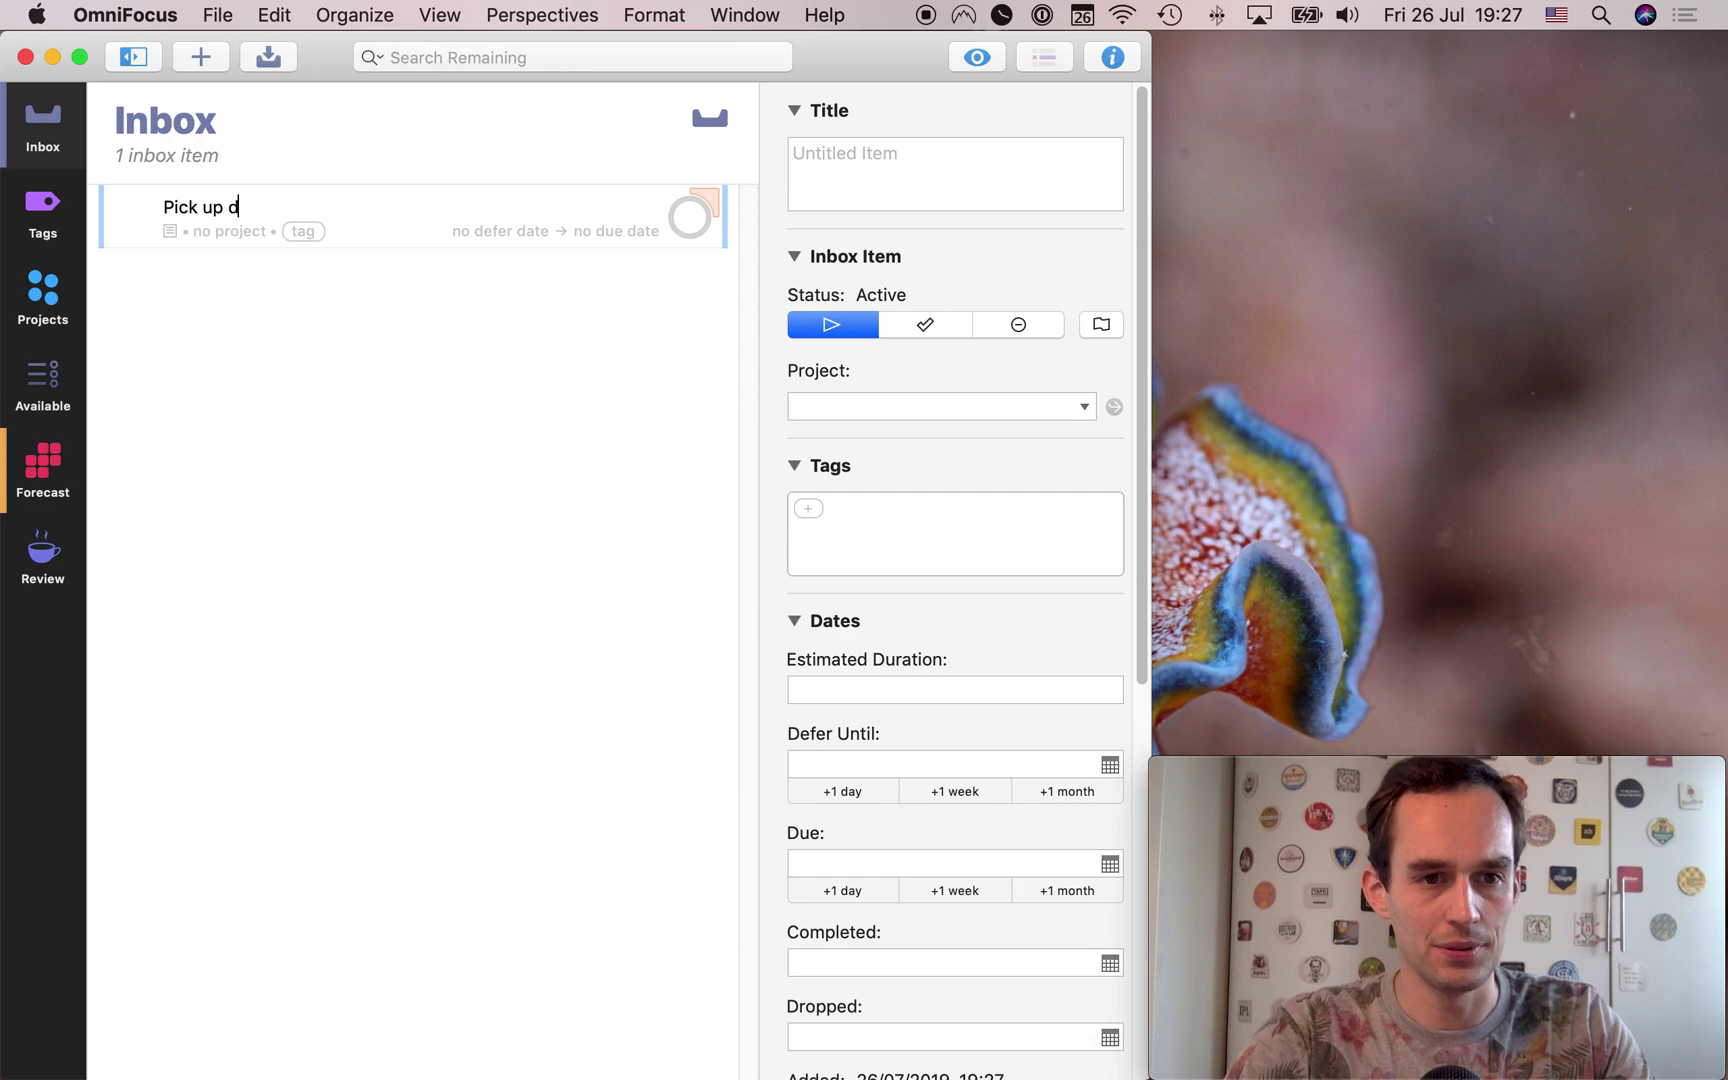
text(rugs from the pharmacy)
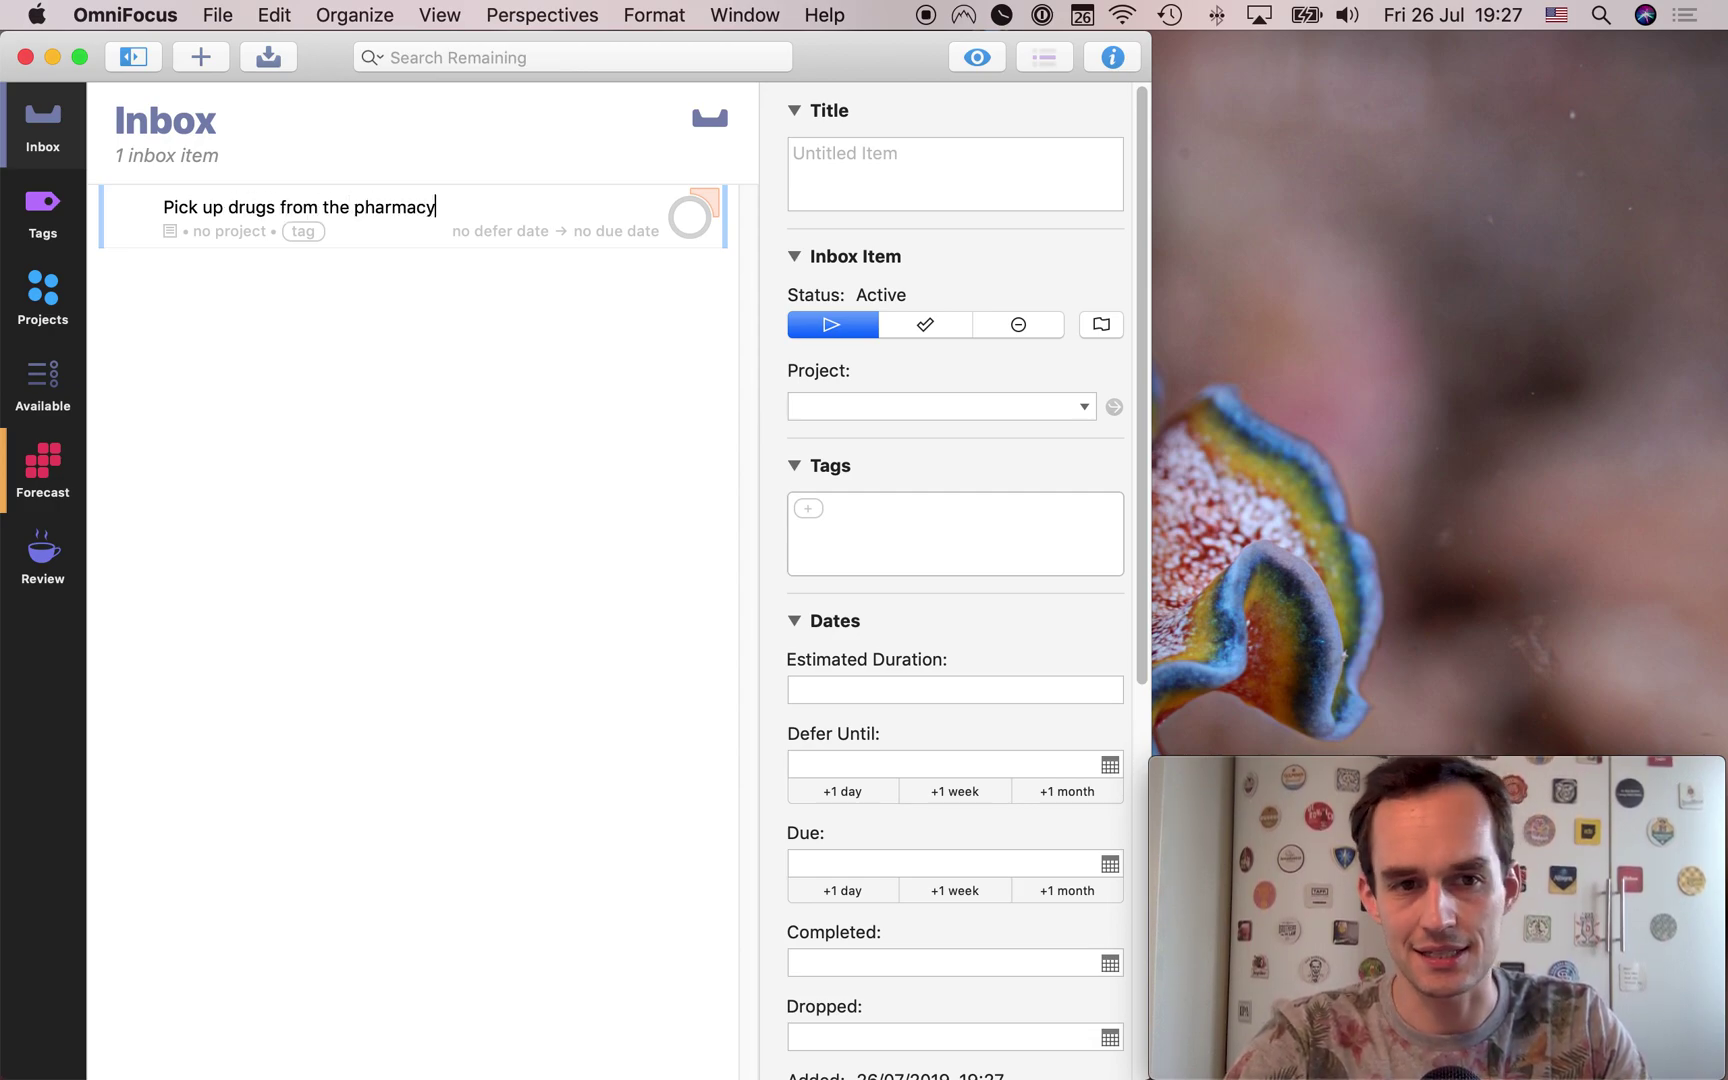
key(Tab)
text(Health)
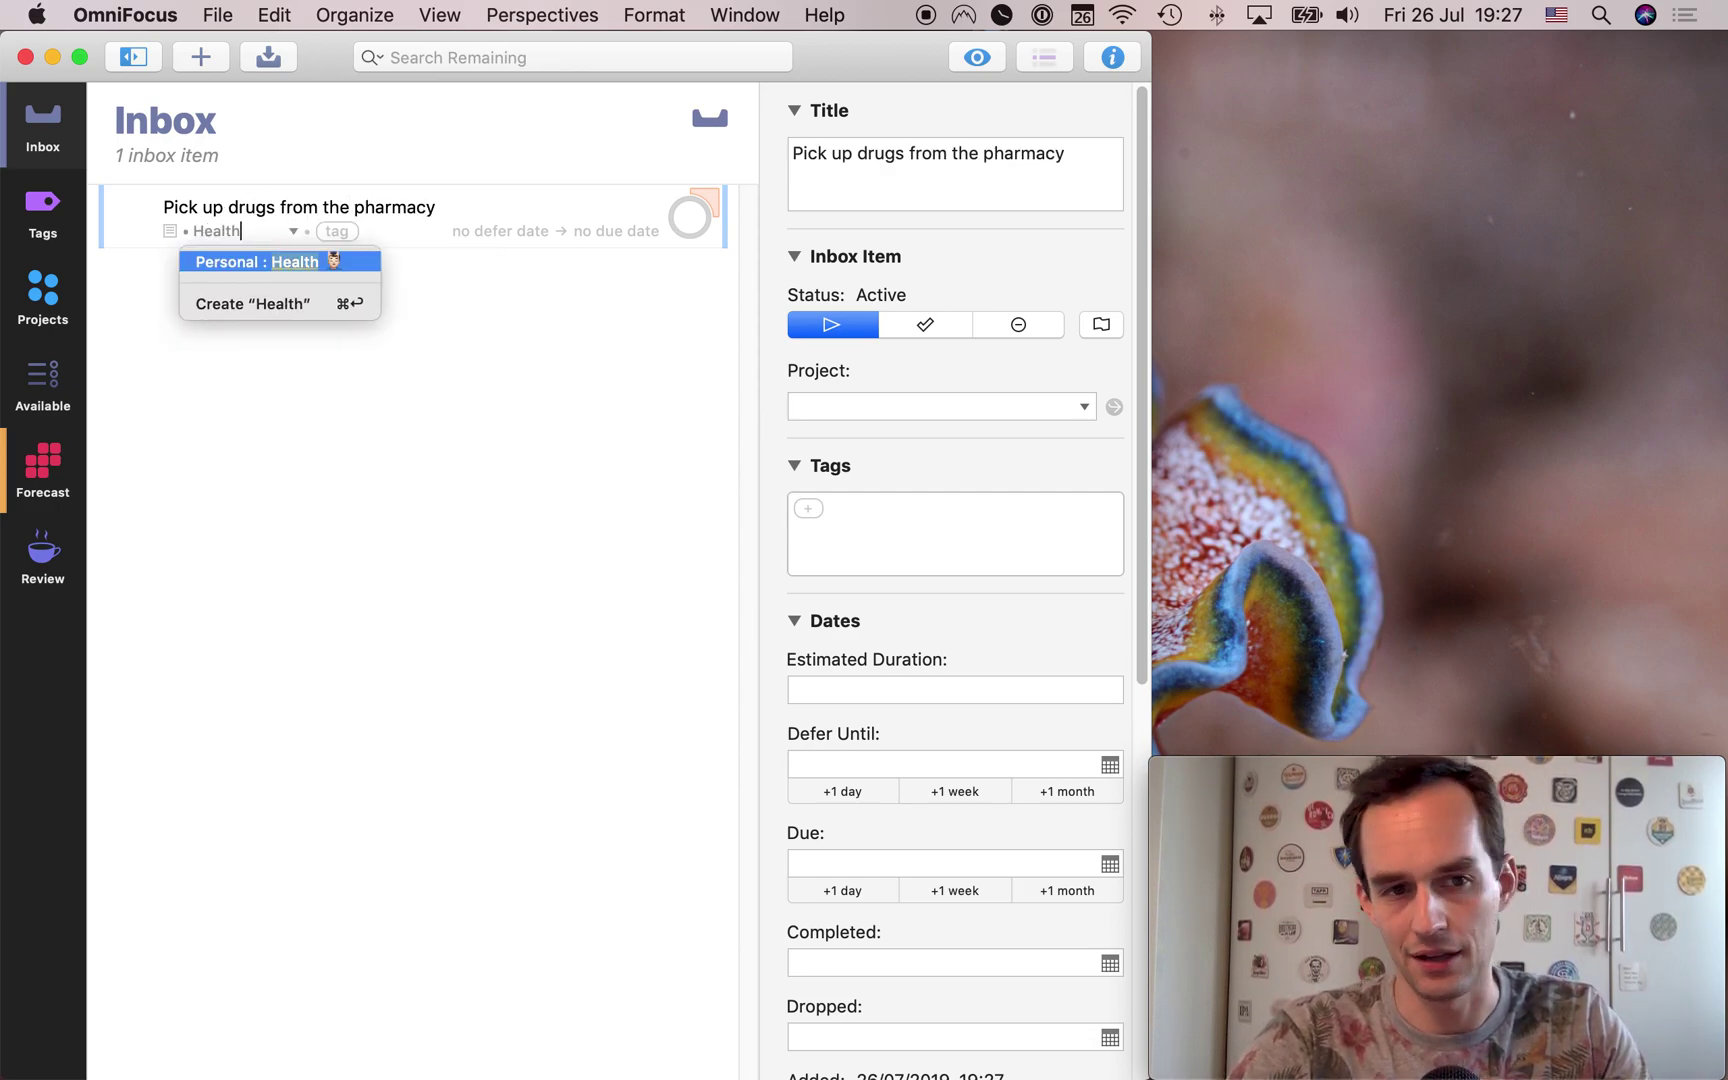
Give the item the Next tag and a Monday defer date.
key(Tab)
text(Next)
key(Tab)
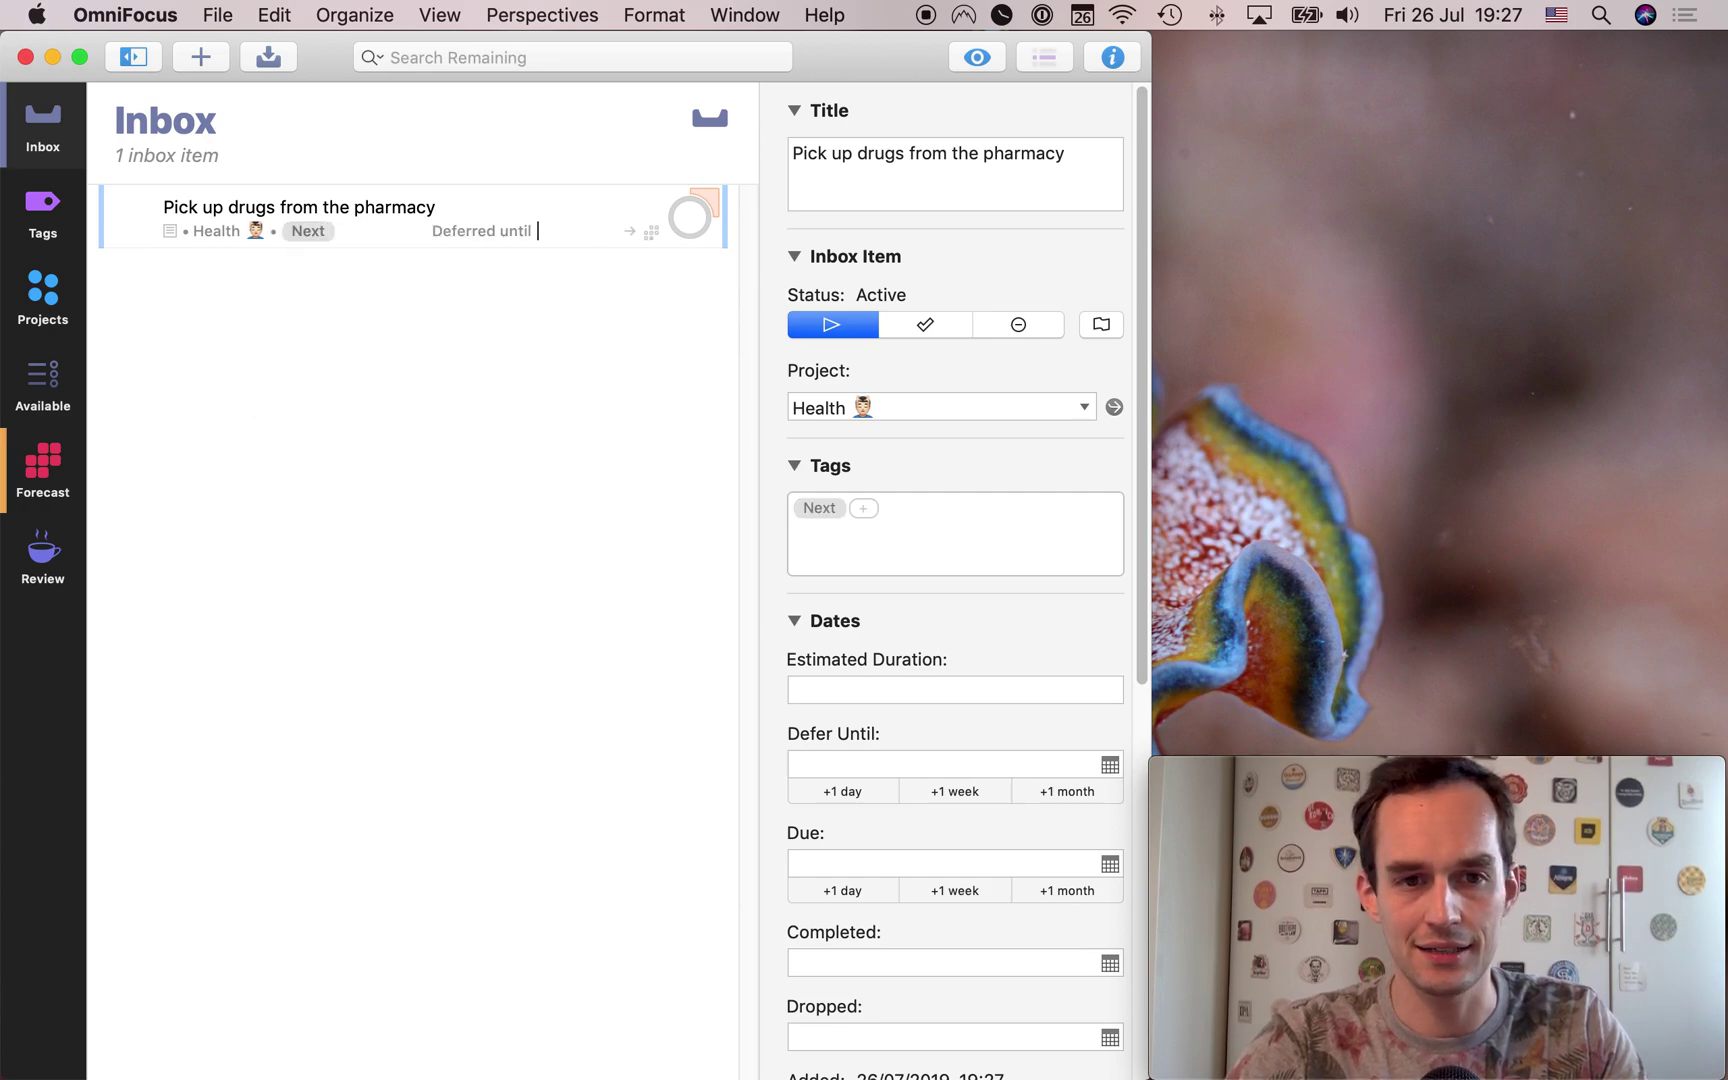
text(monday)
key(Return)
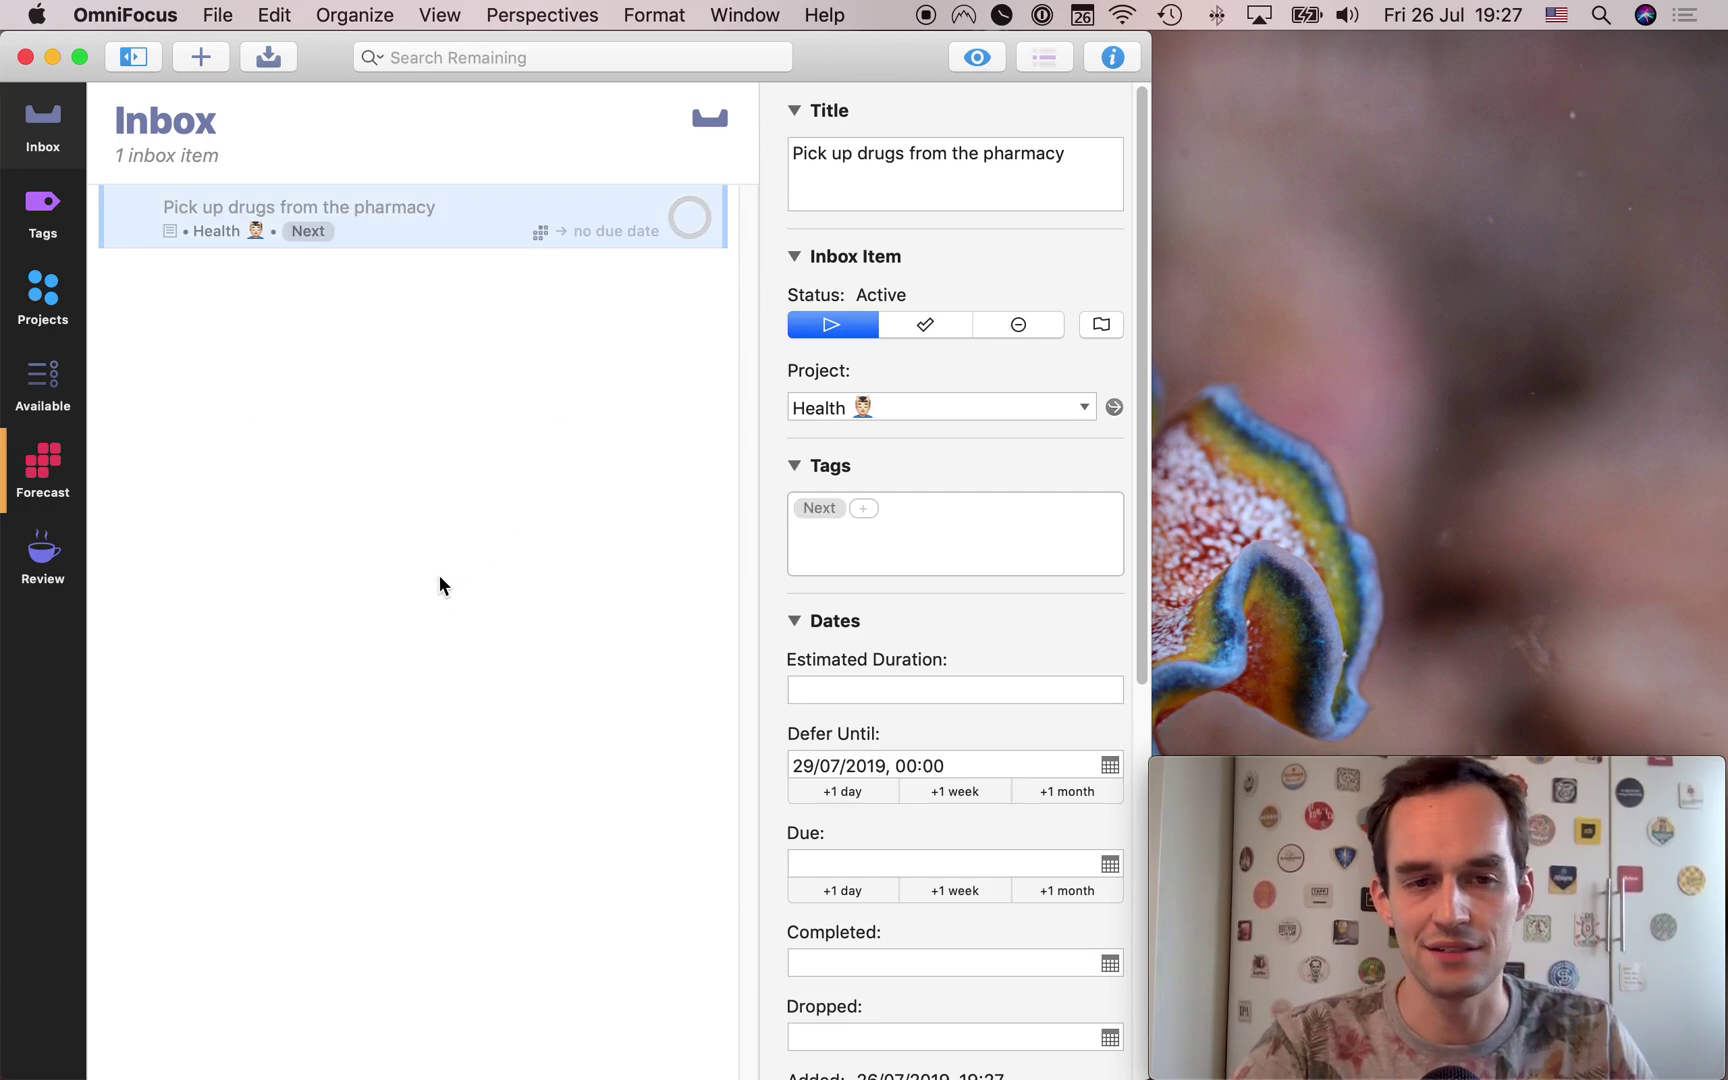
Clear the processed task from the Inbox, minimize OmniFocus, and bring back Things.
click(551, 482)
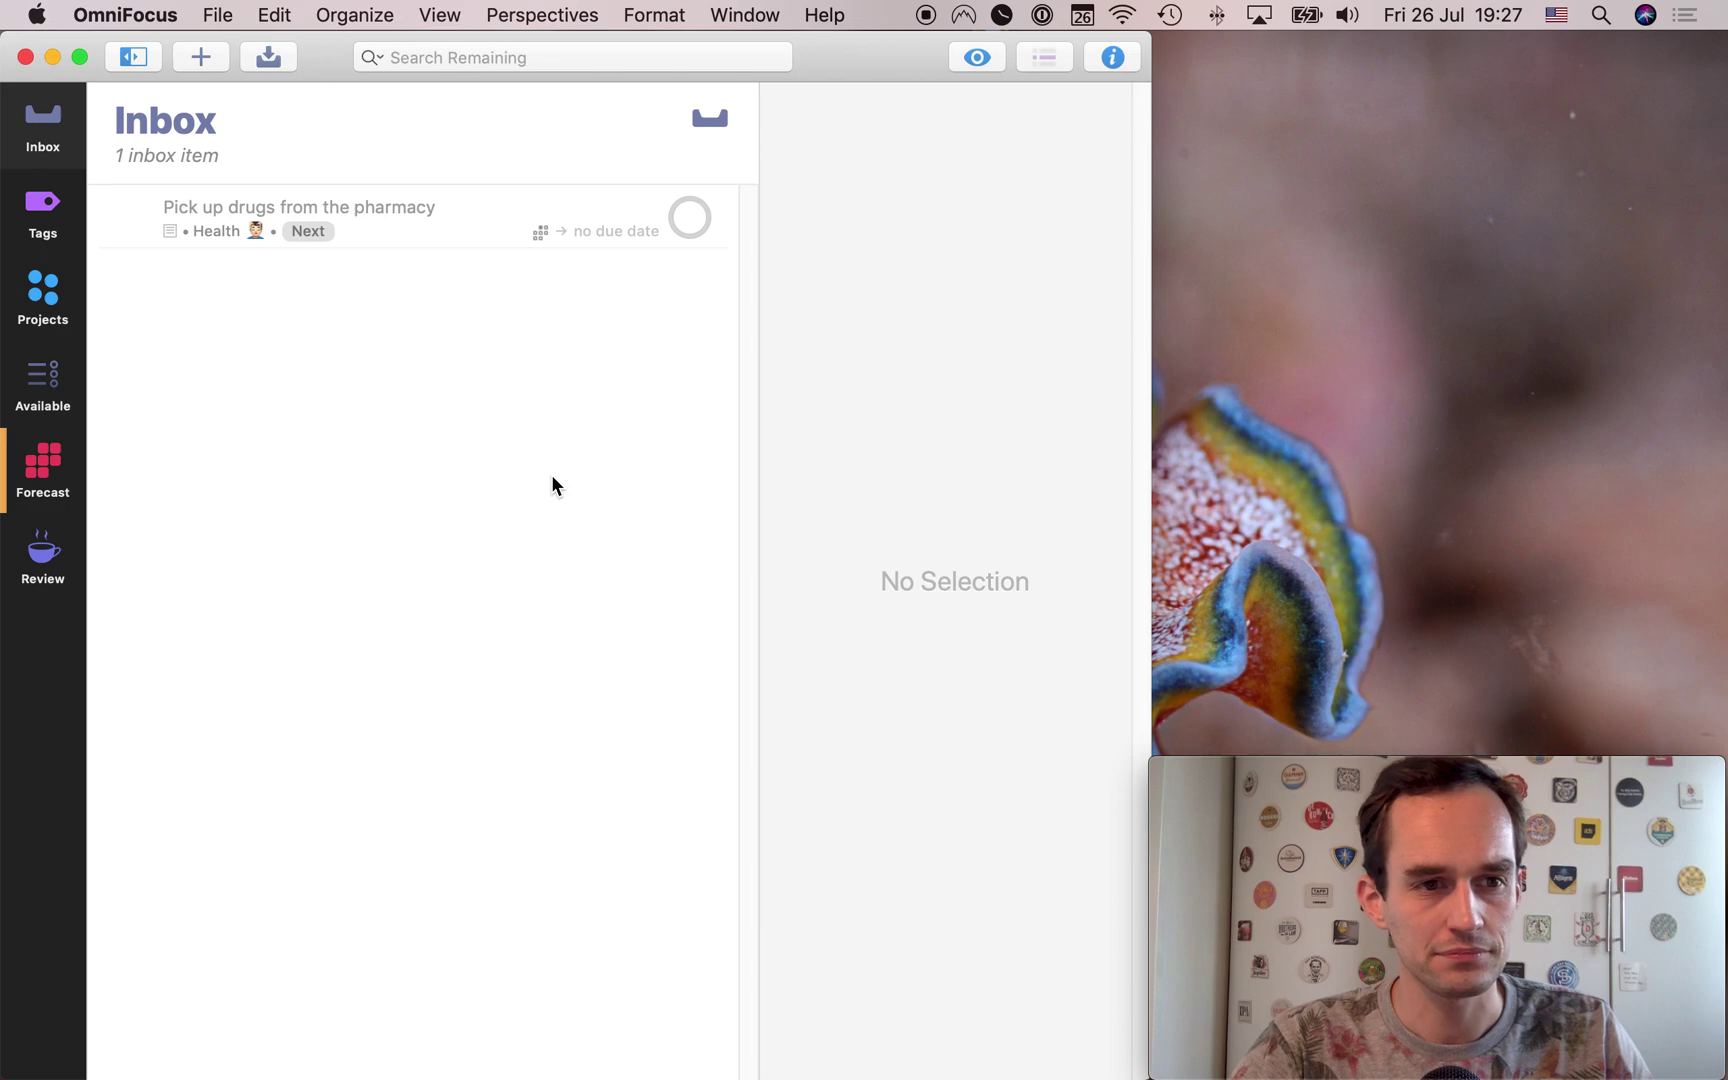
click(60, 200)
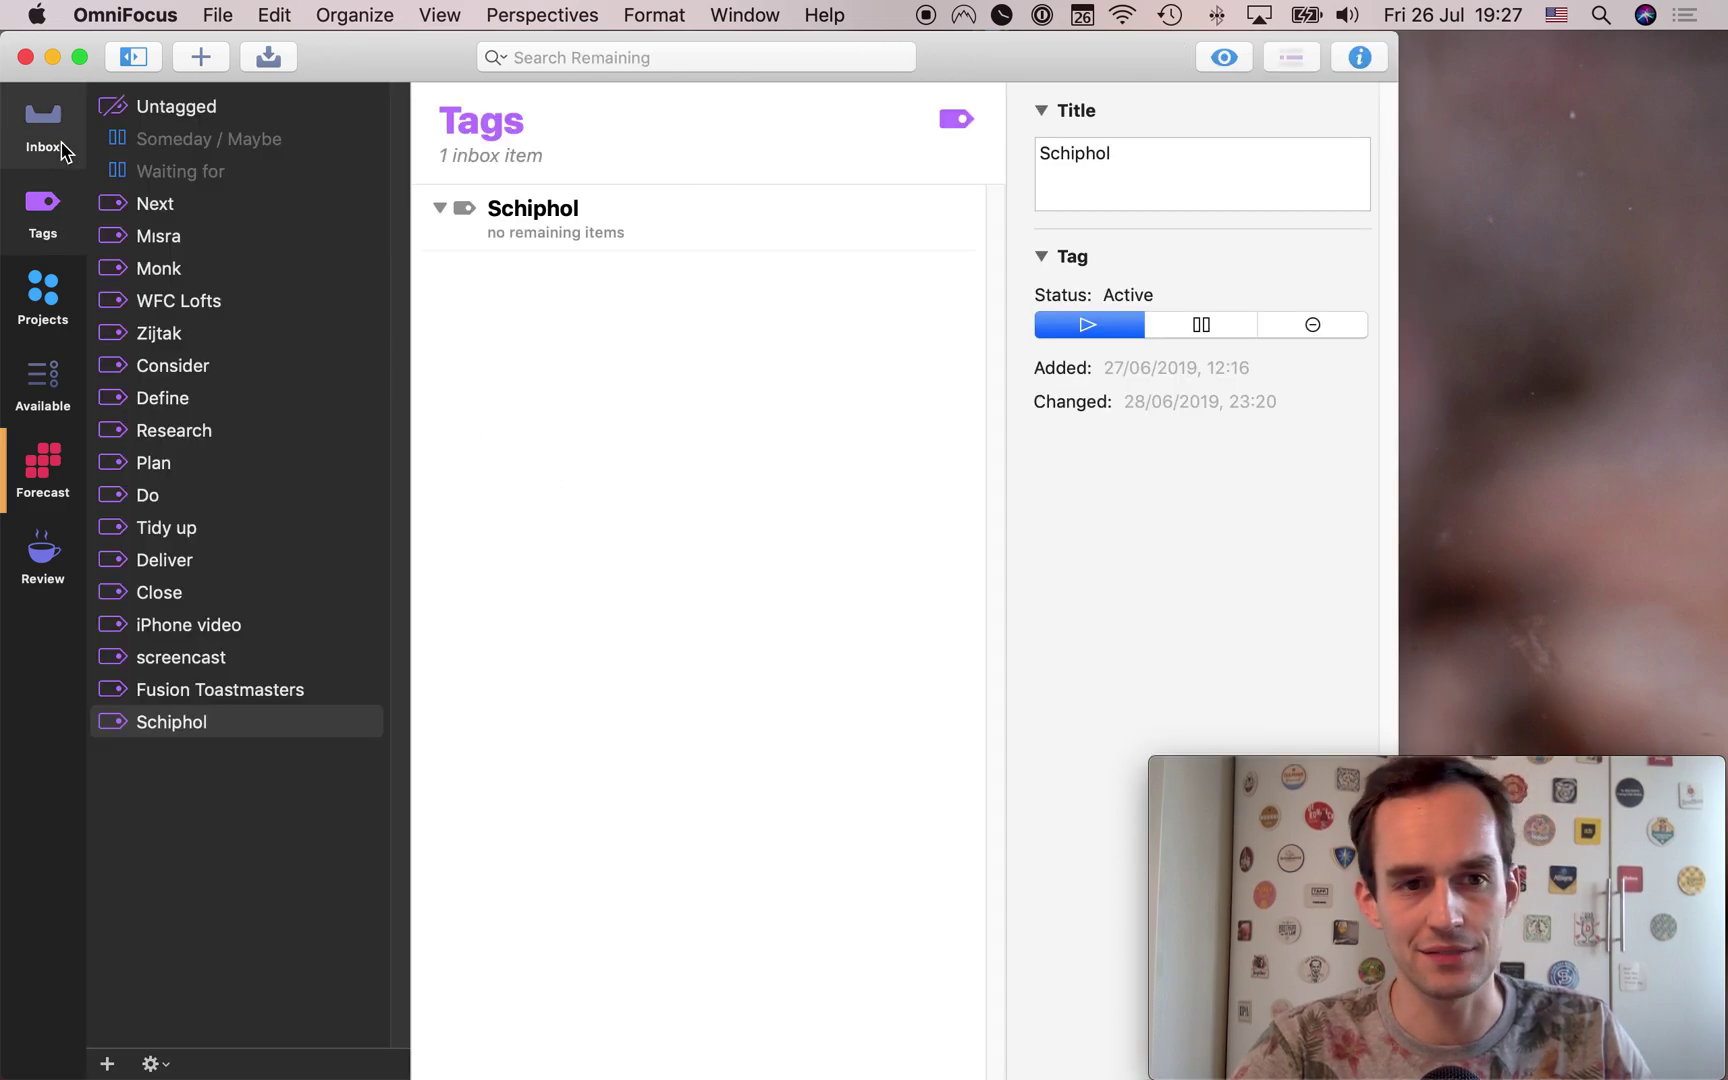
click(60, 143)
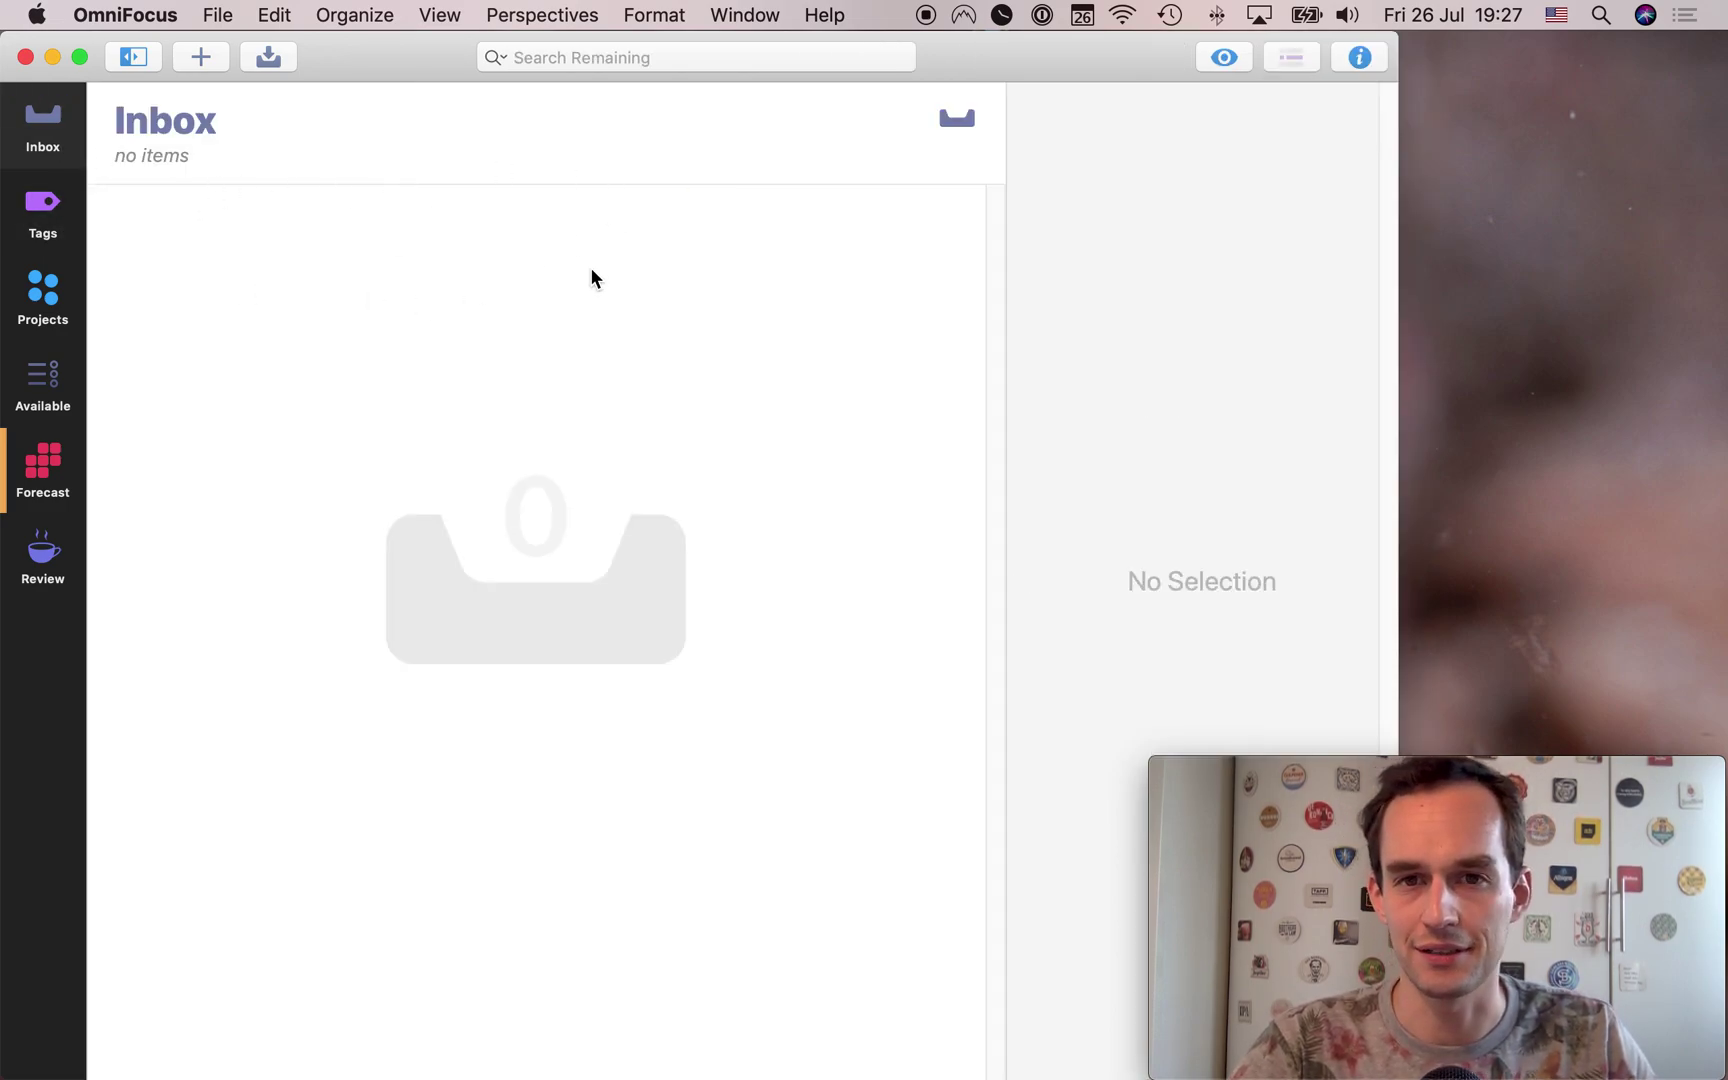
click(52, 57)
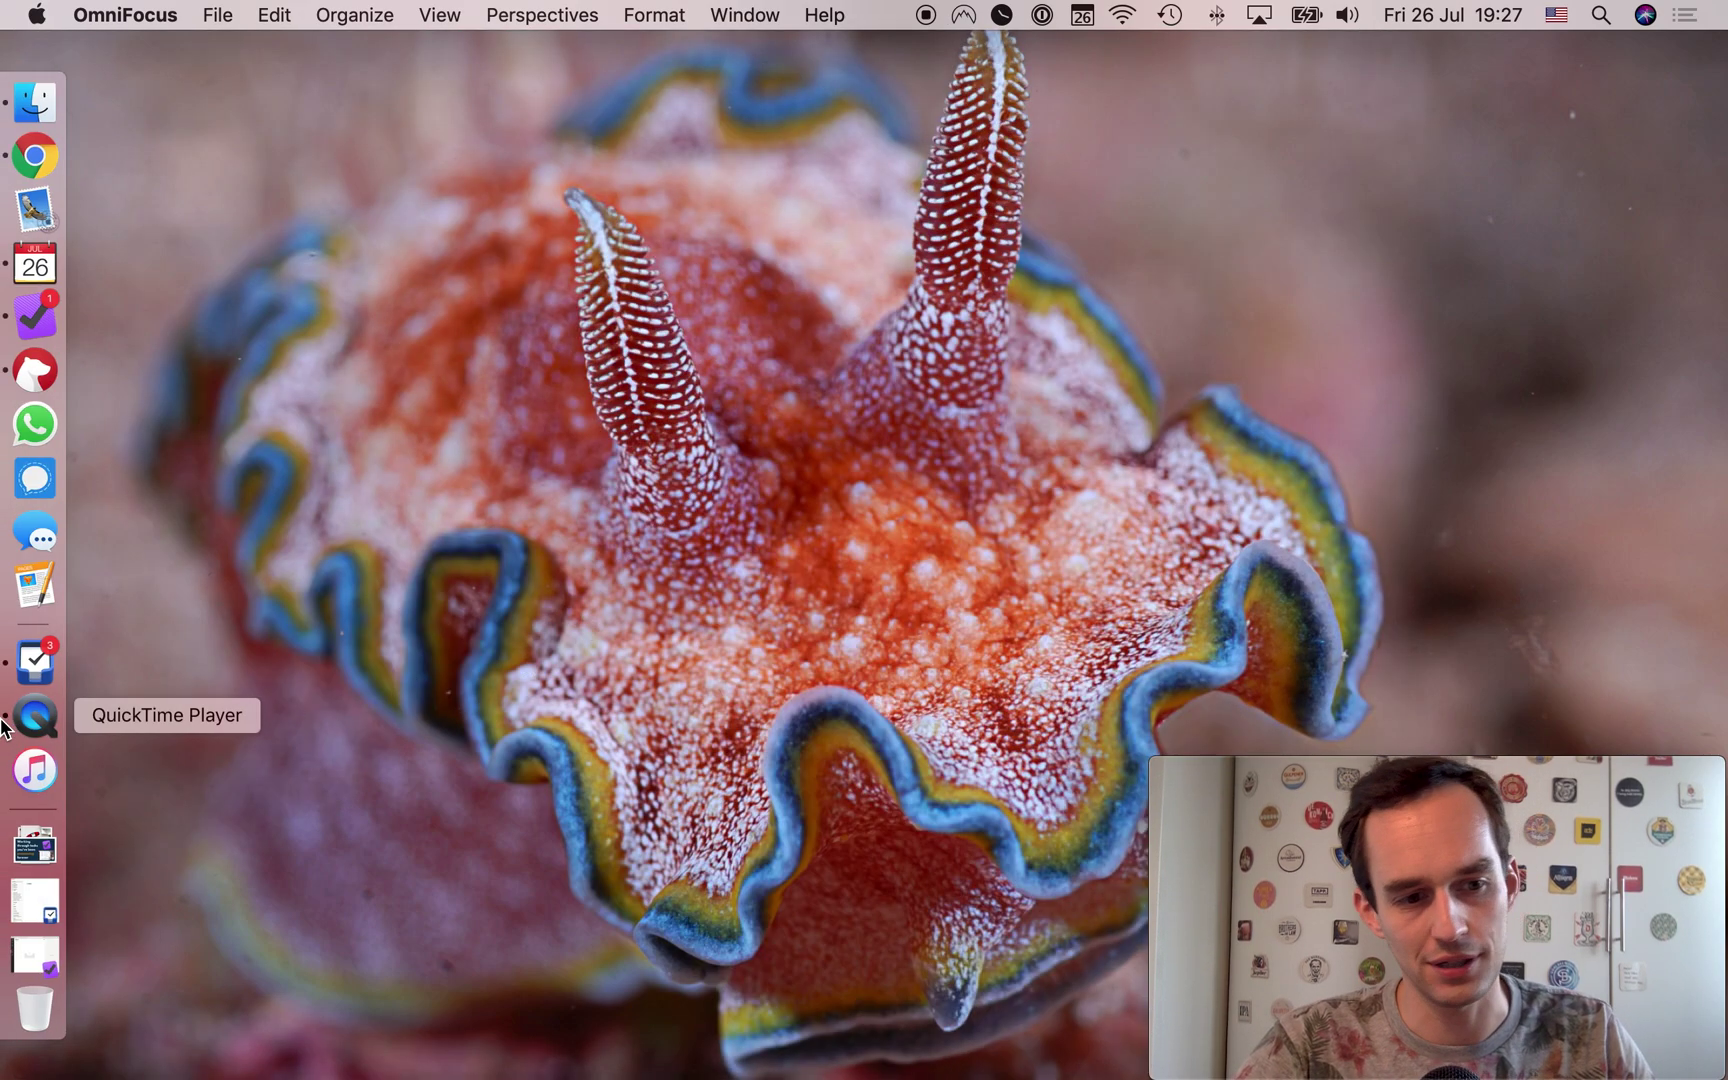
click(12, 918)
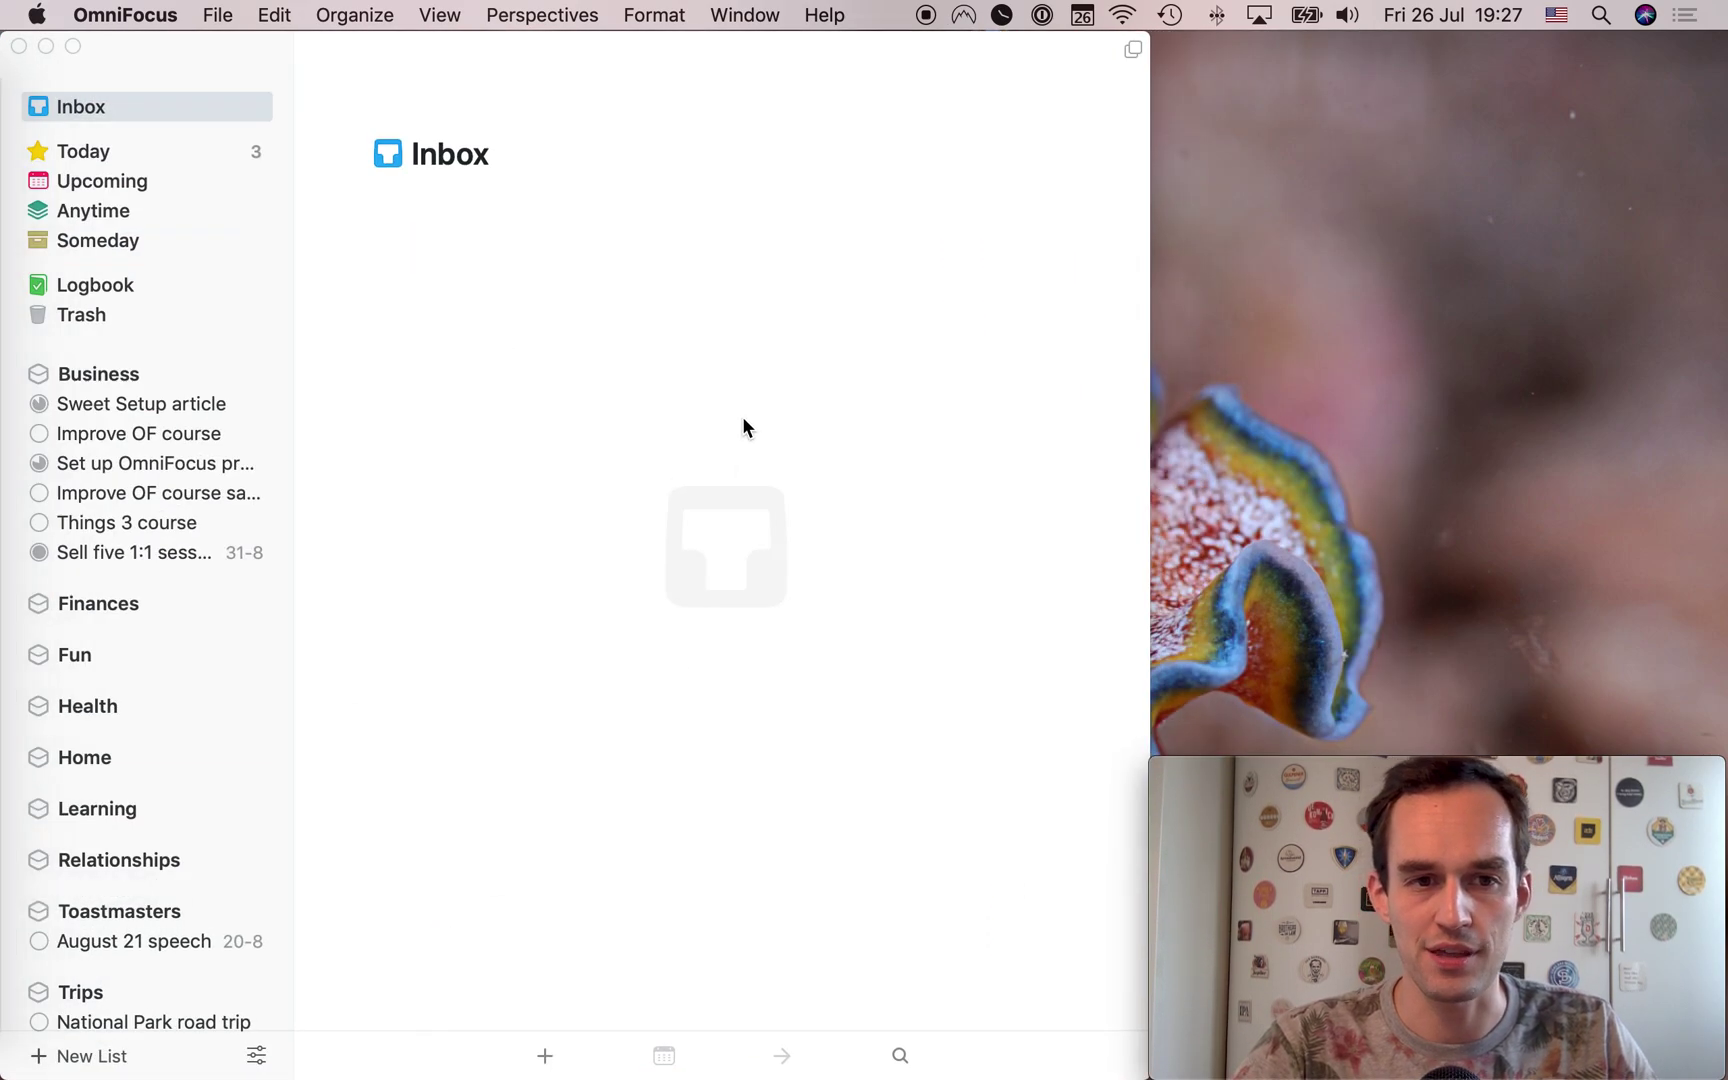
Create a Things to-do 'Pick up drugs from the pharmacy' scheduled for Monday.
key(super+n)
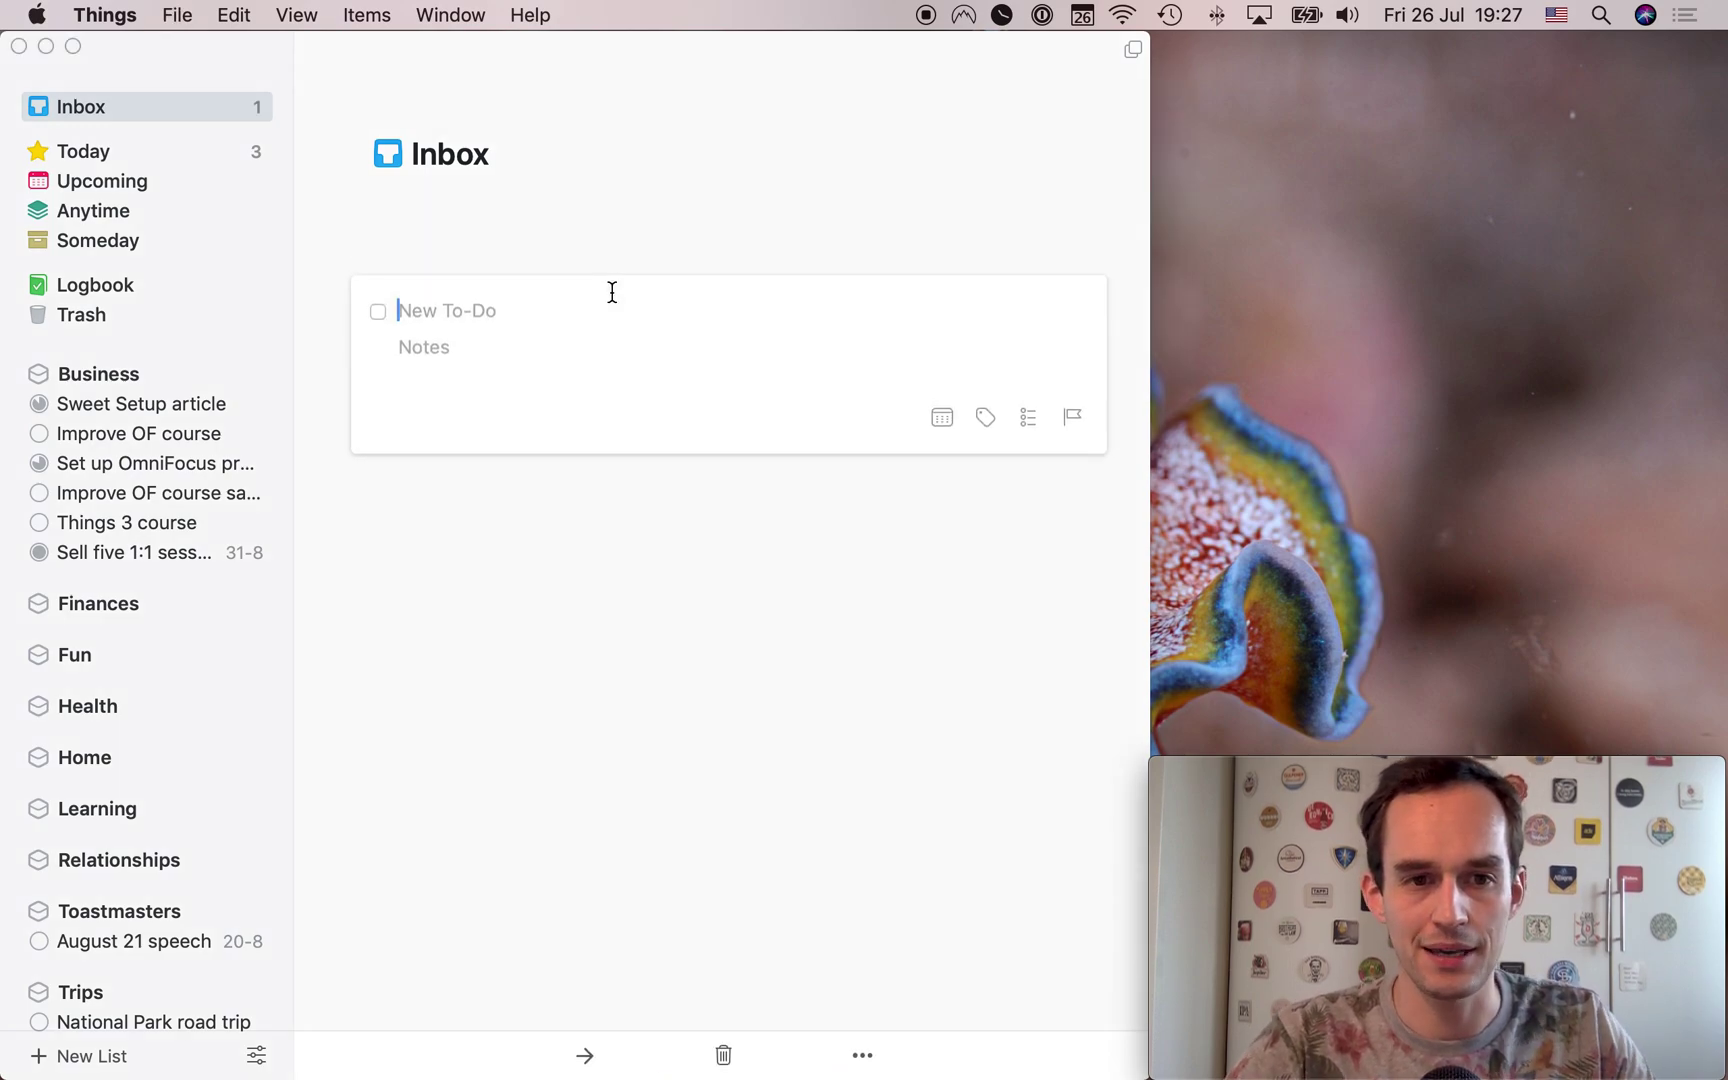
text(Pick up drugs from the pharmacy)
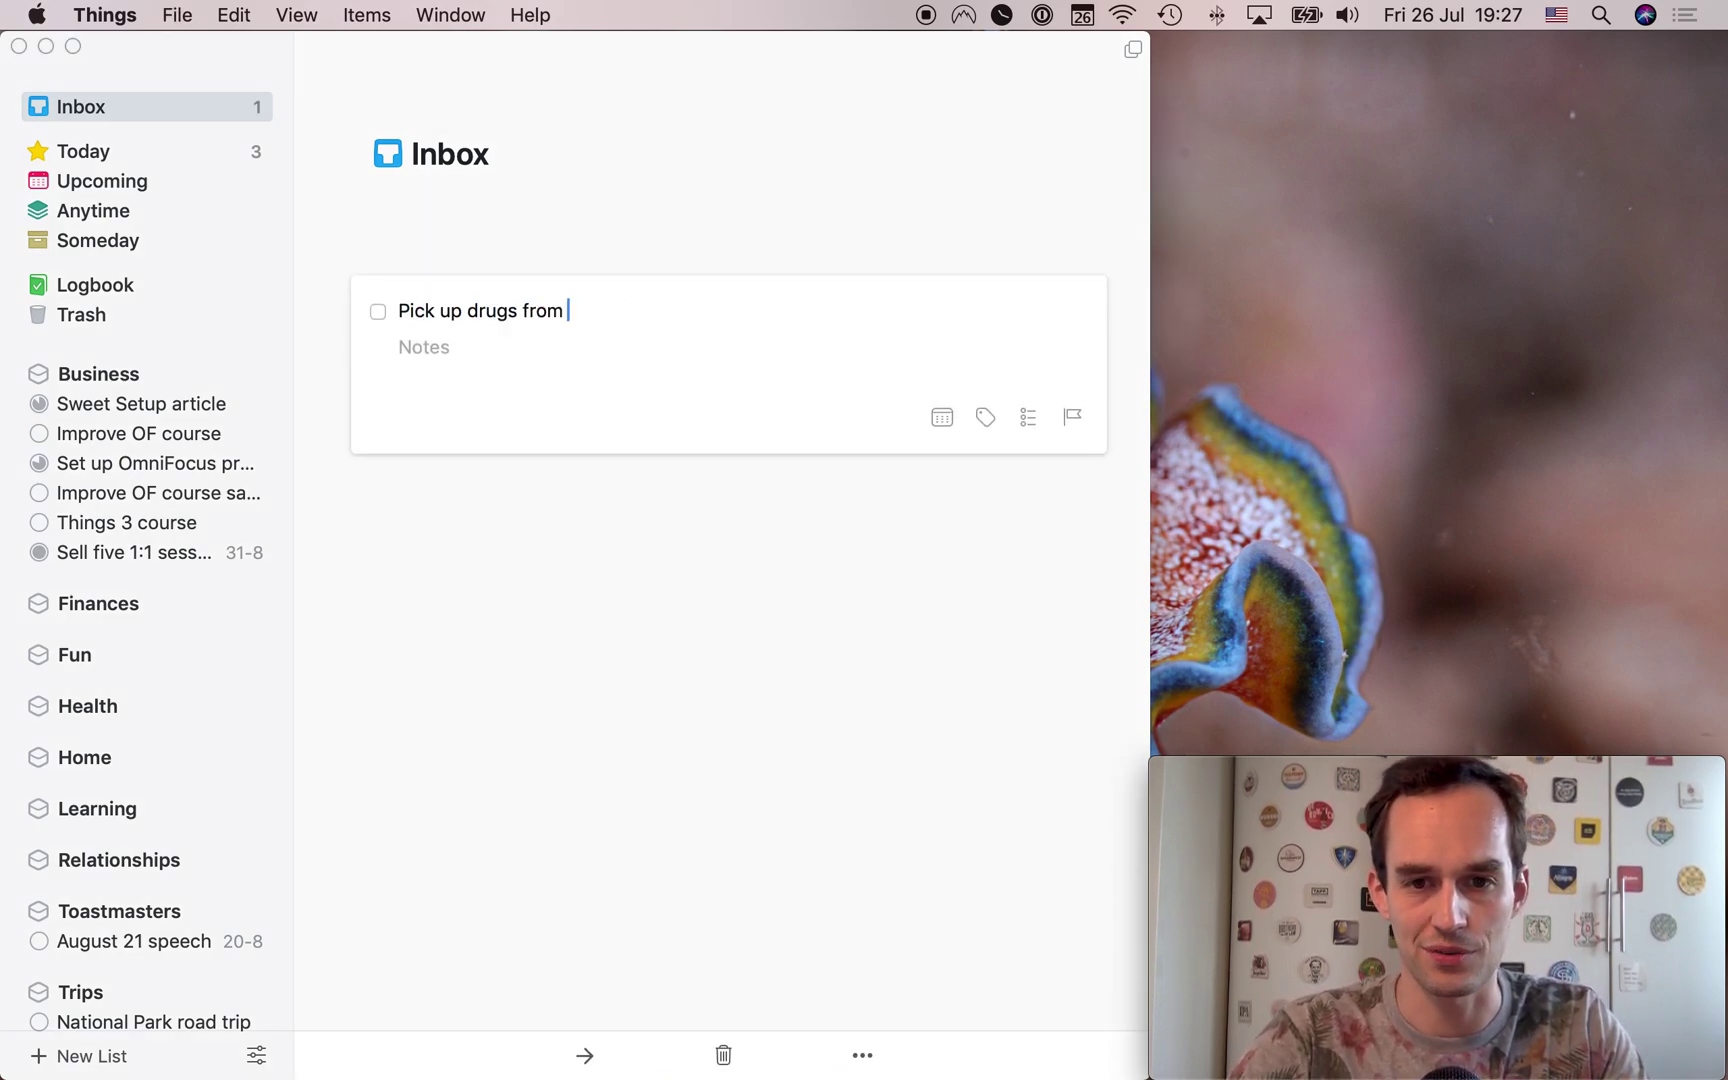
click(941, 417)
click(841, 587)
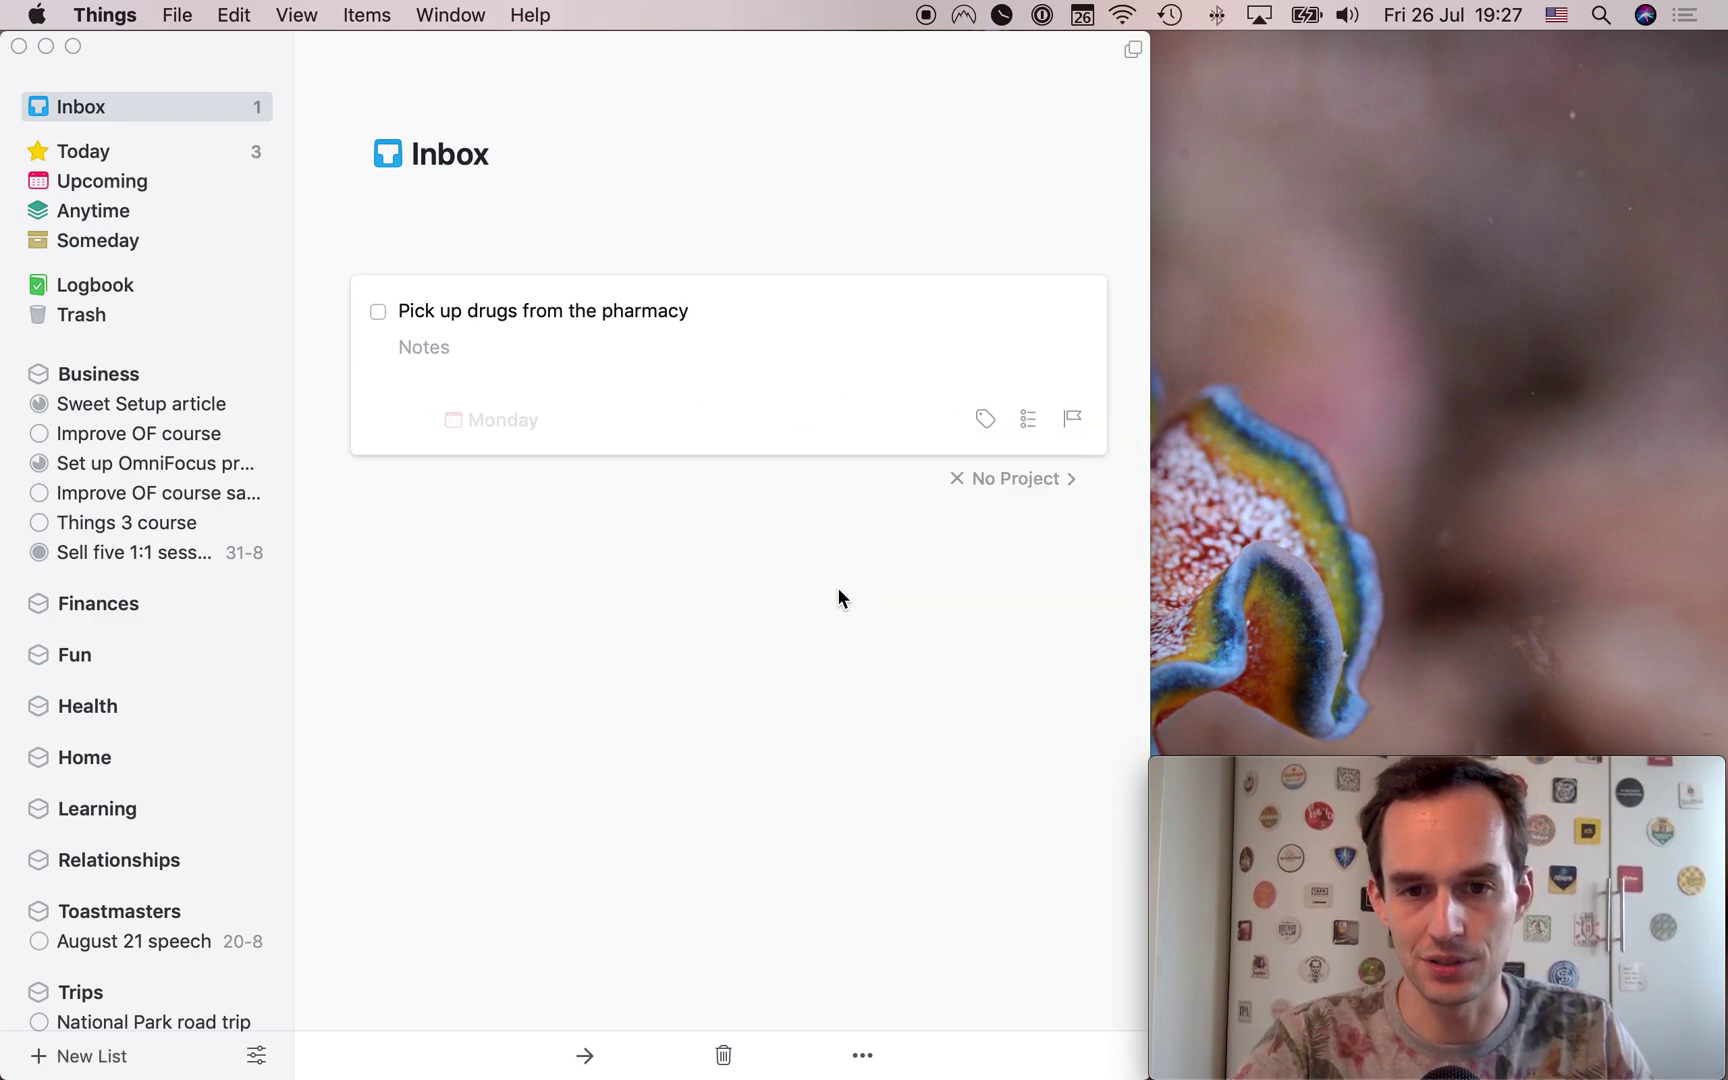
Move the to-do into Health, dismiss the notice, and minimize Things.
click(1034, 482)
click(1005, 552)
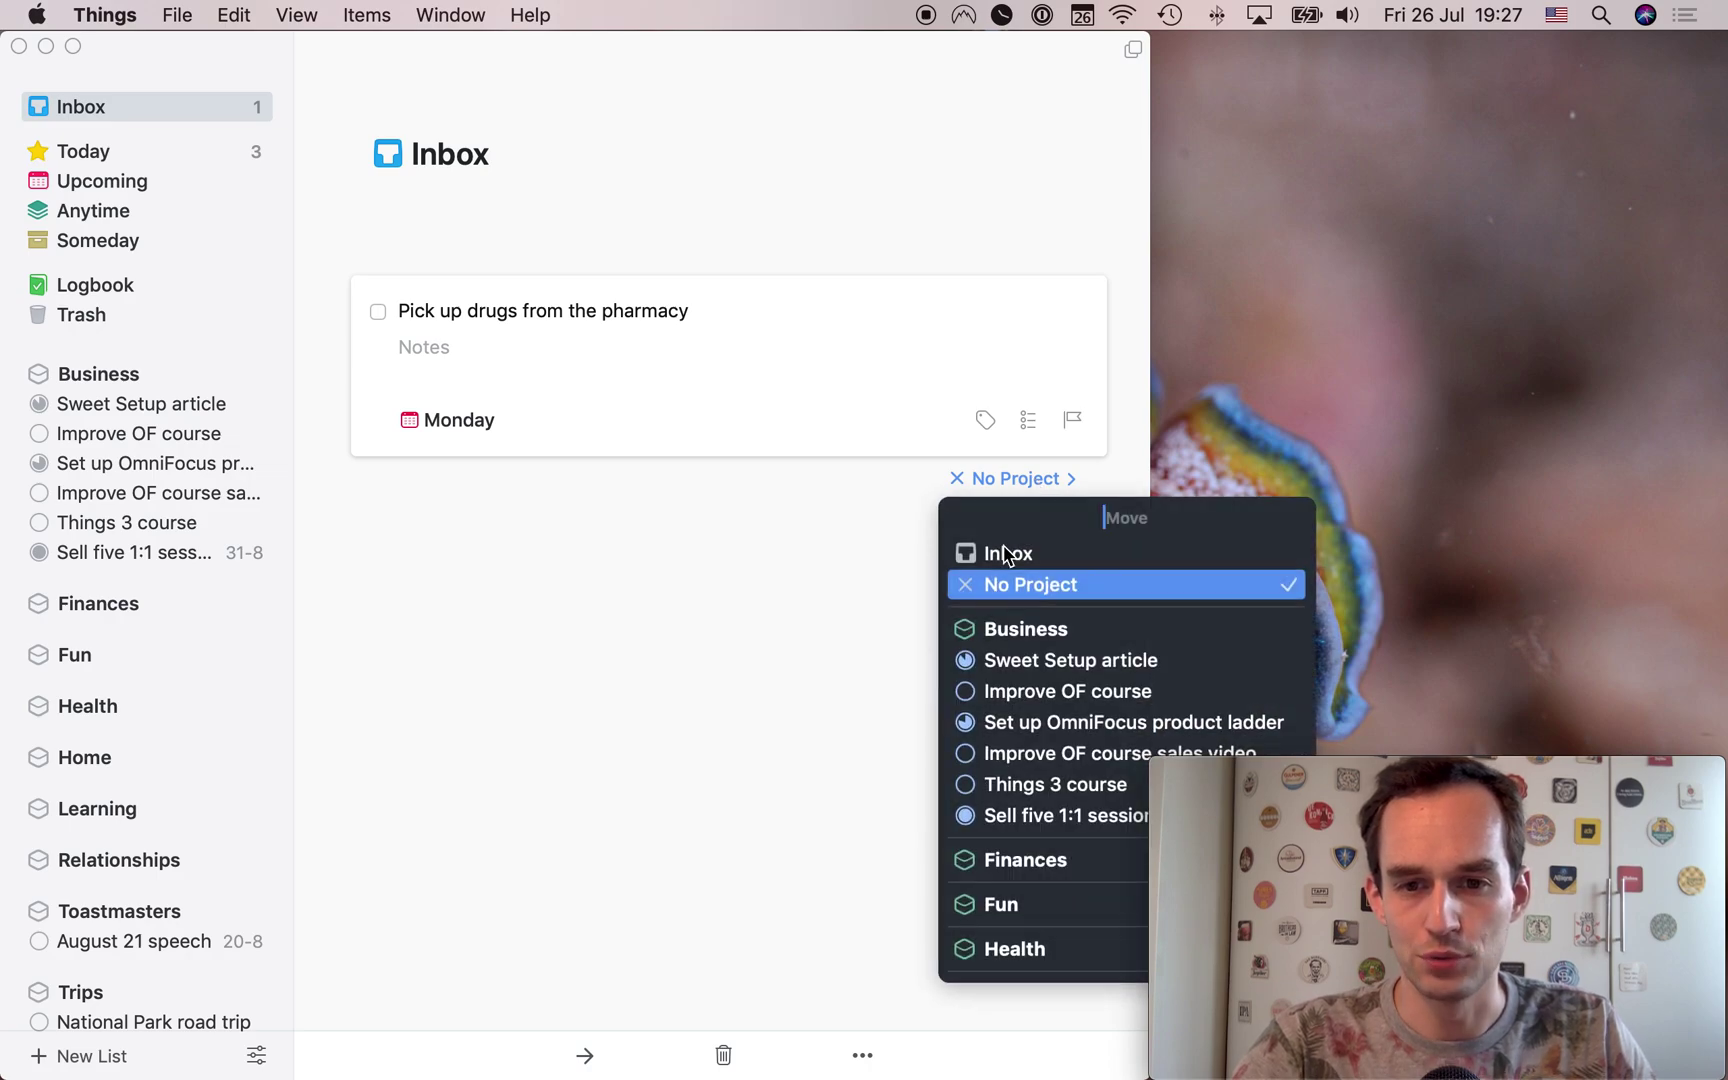
scroll(1010, 864, down, 1)
click(1012, 910)
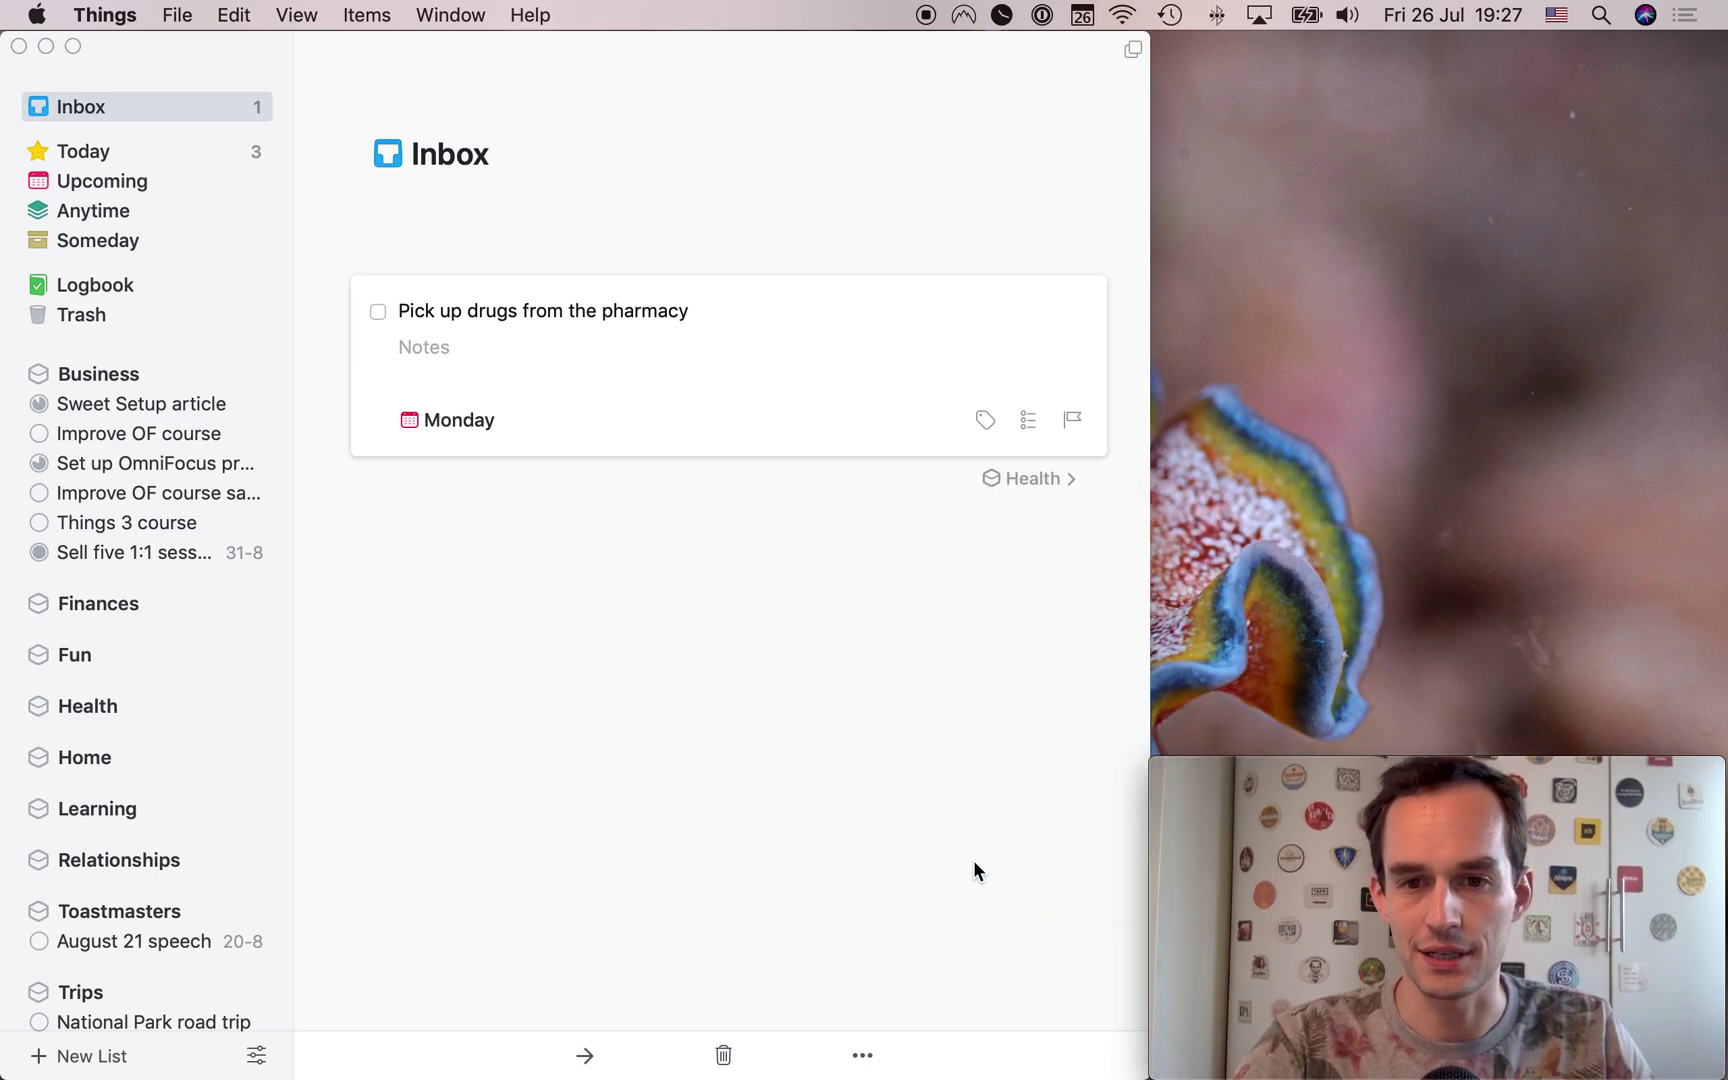
click(806, 652)
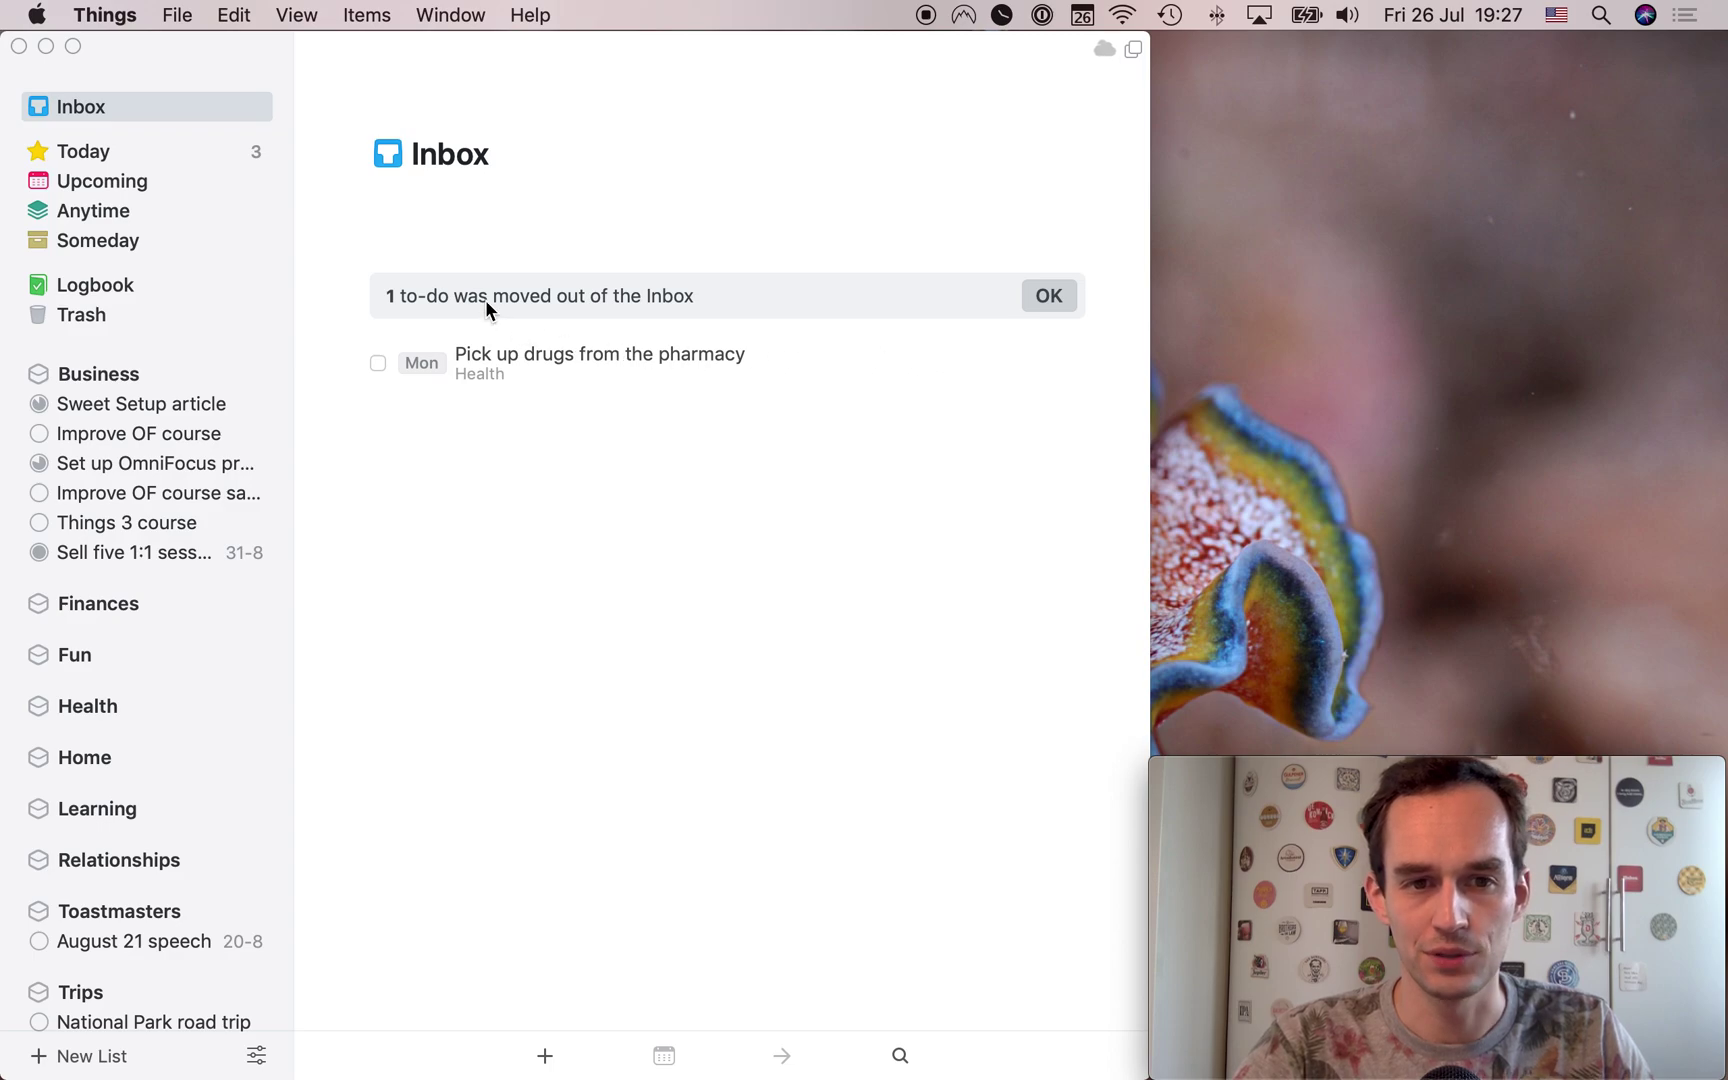
click(1048, 296)
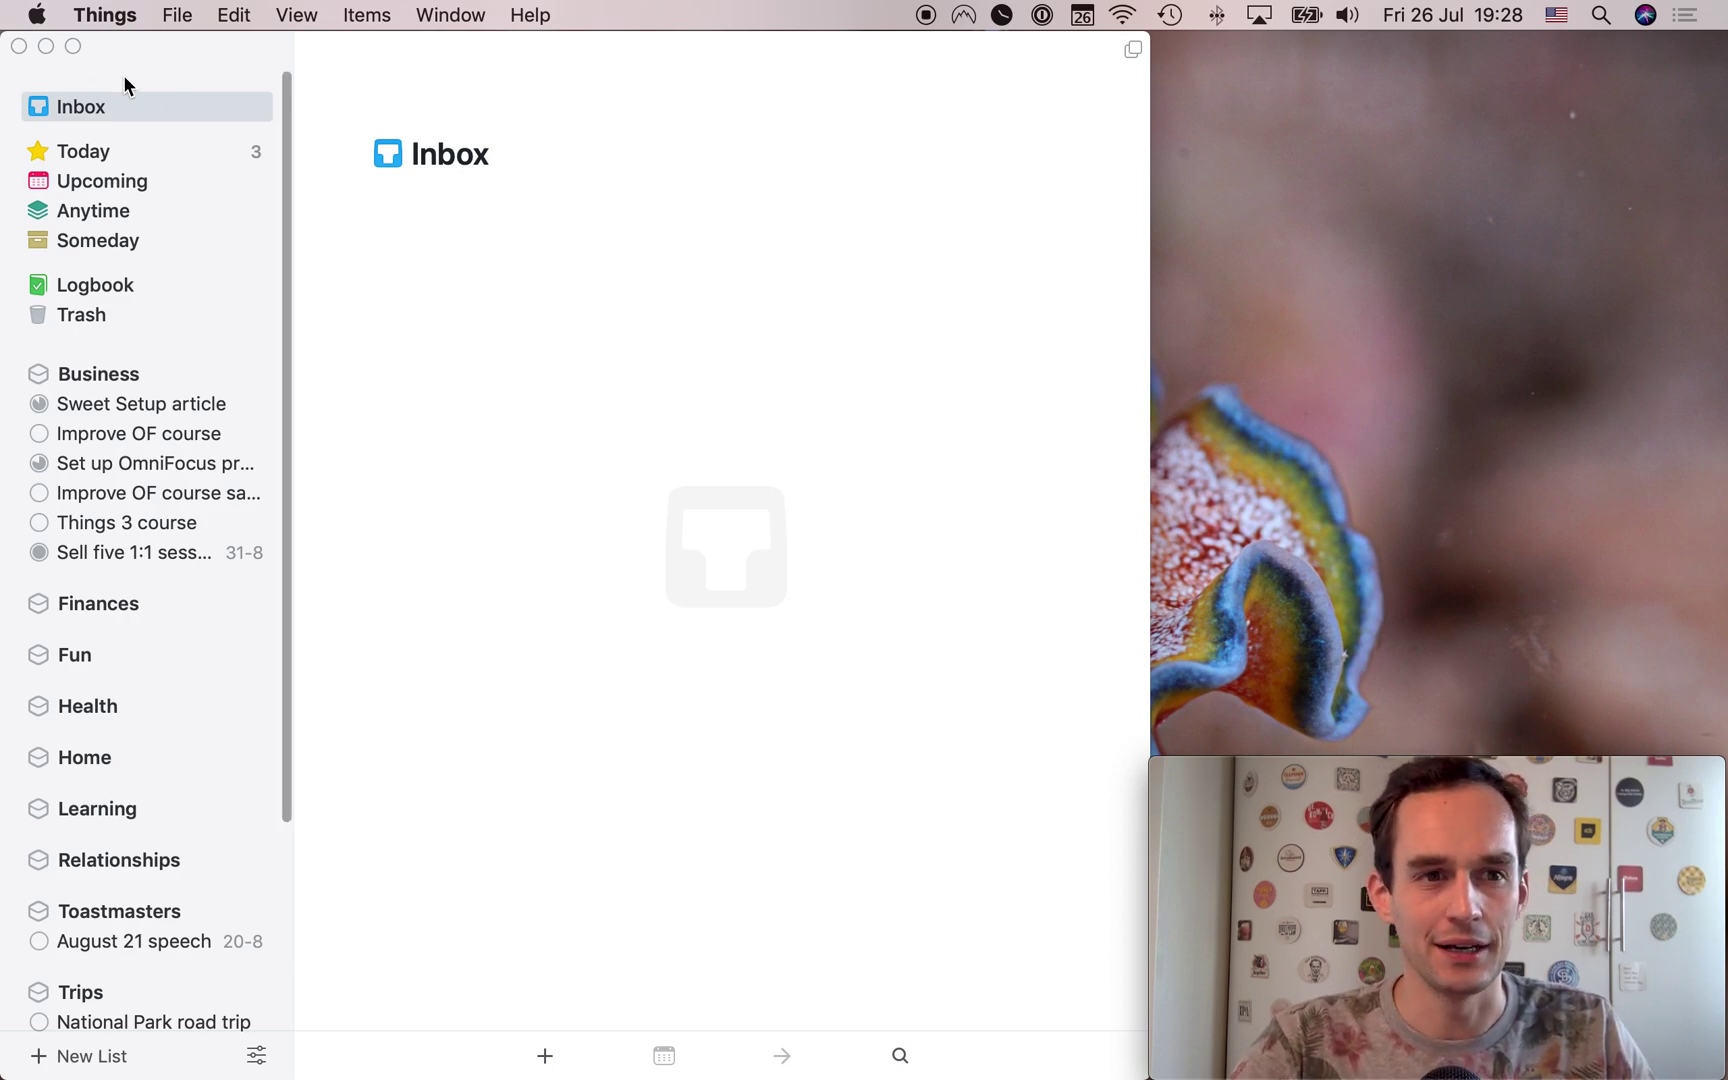
click(46, 47)
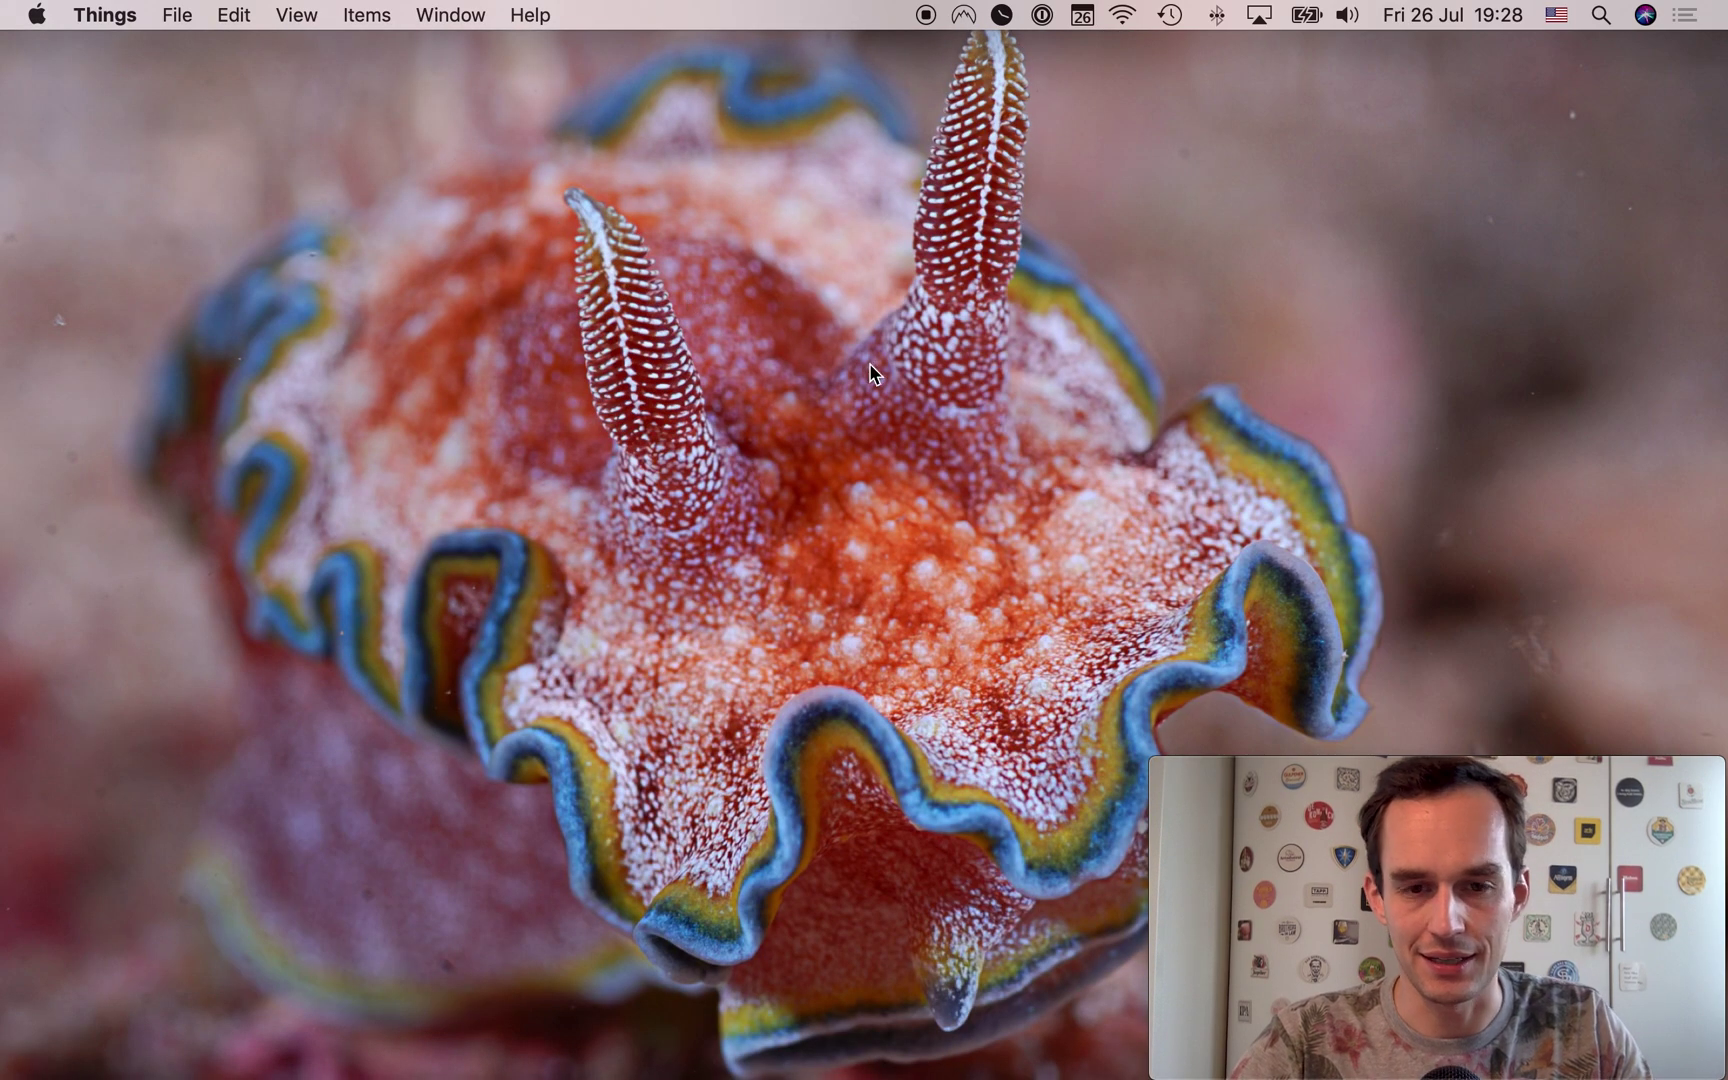
Open the OmniFocus quick entry panel and cancel it without saving.
click(1243, 899)
key(ctrl+alt+space)
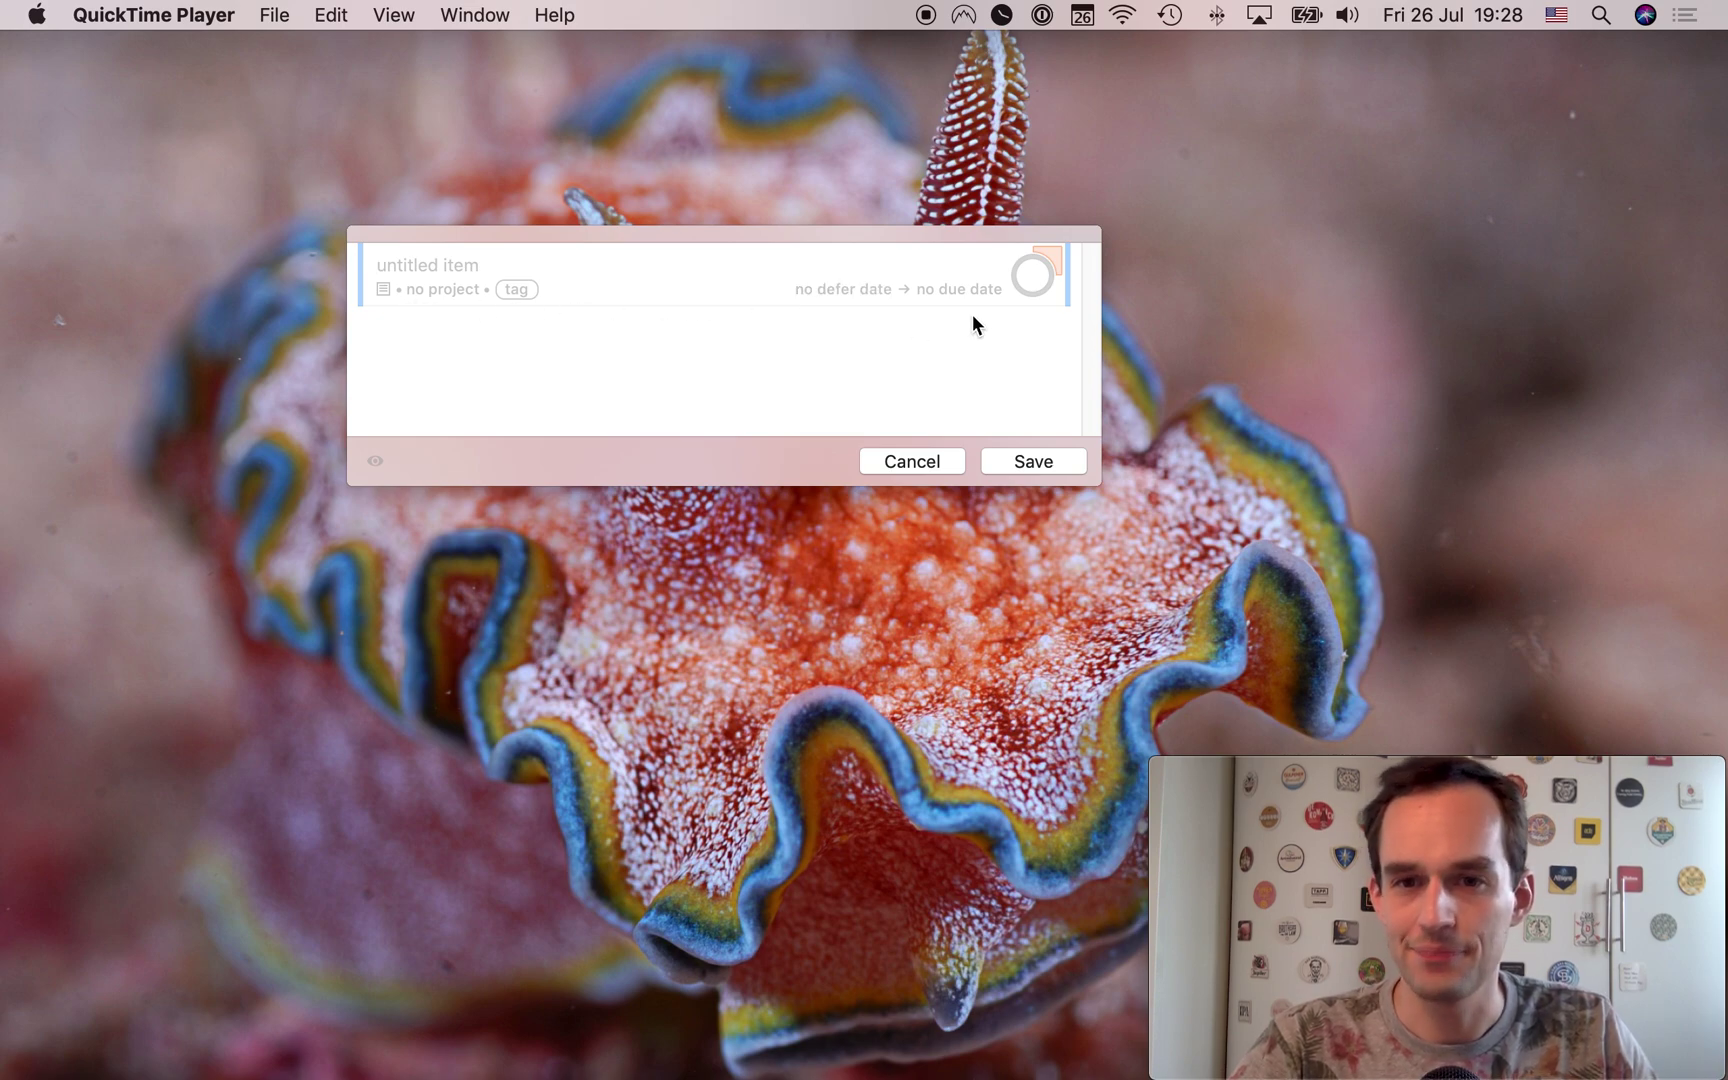
click(890, 463)
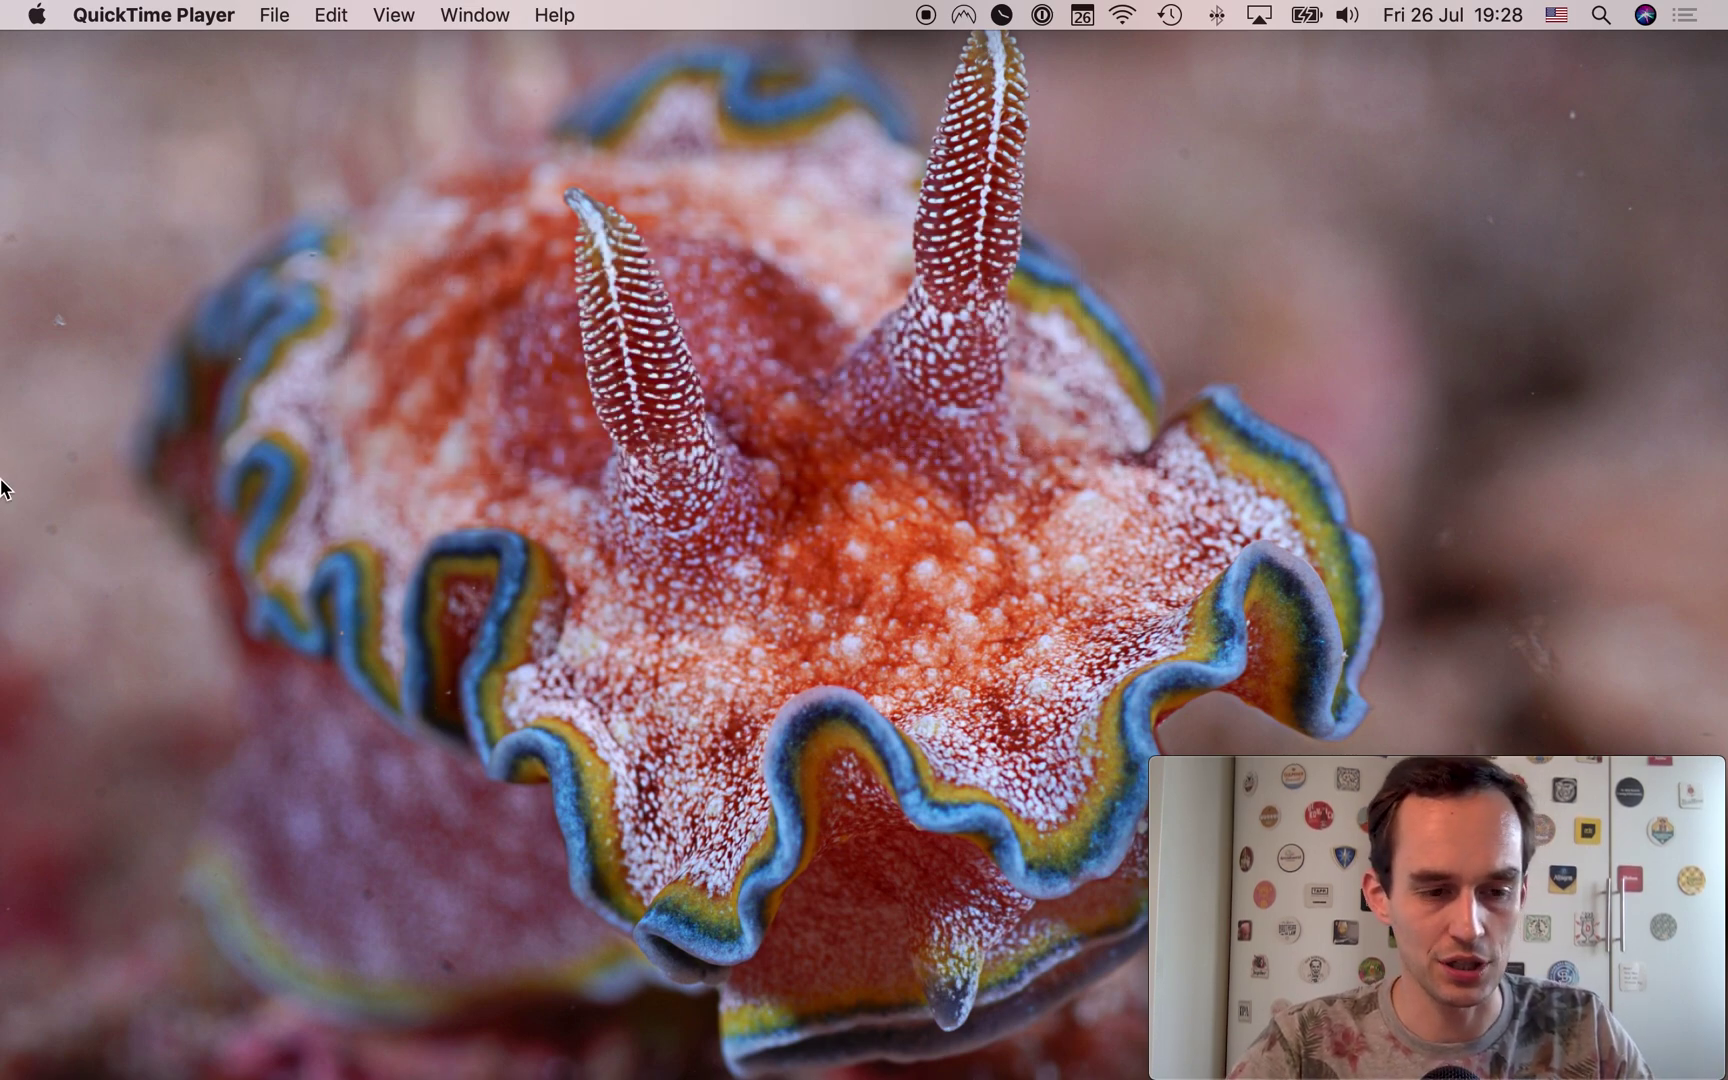
Restore OmniFocus and add an inbox action named 'Test task'.
mouse_move(20, 545)
click(28, 895)
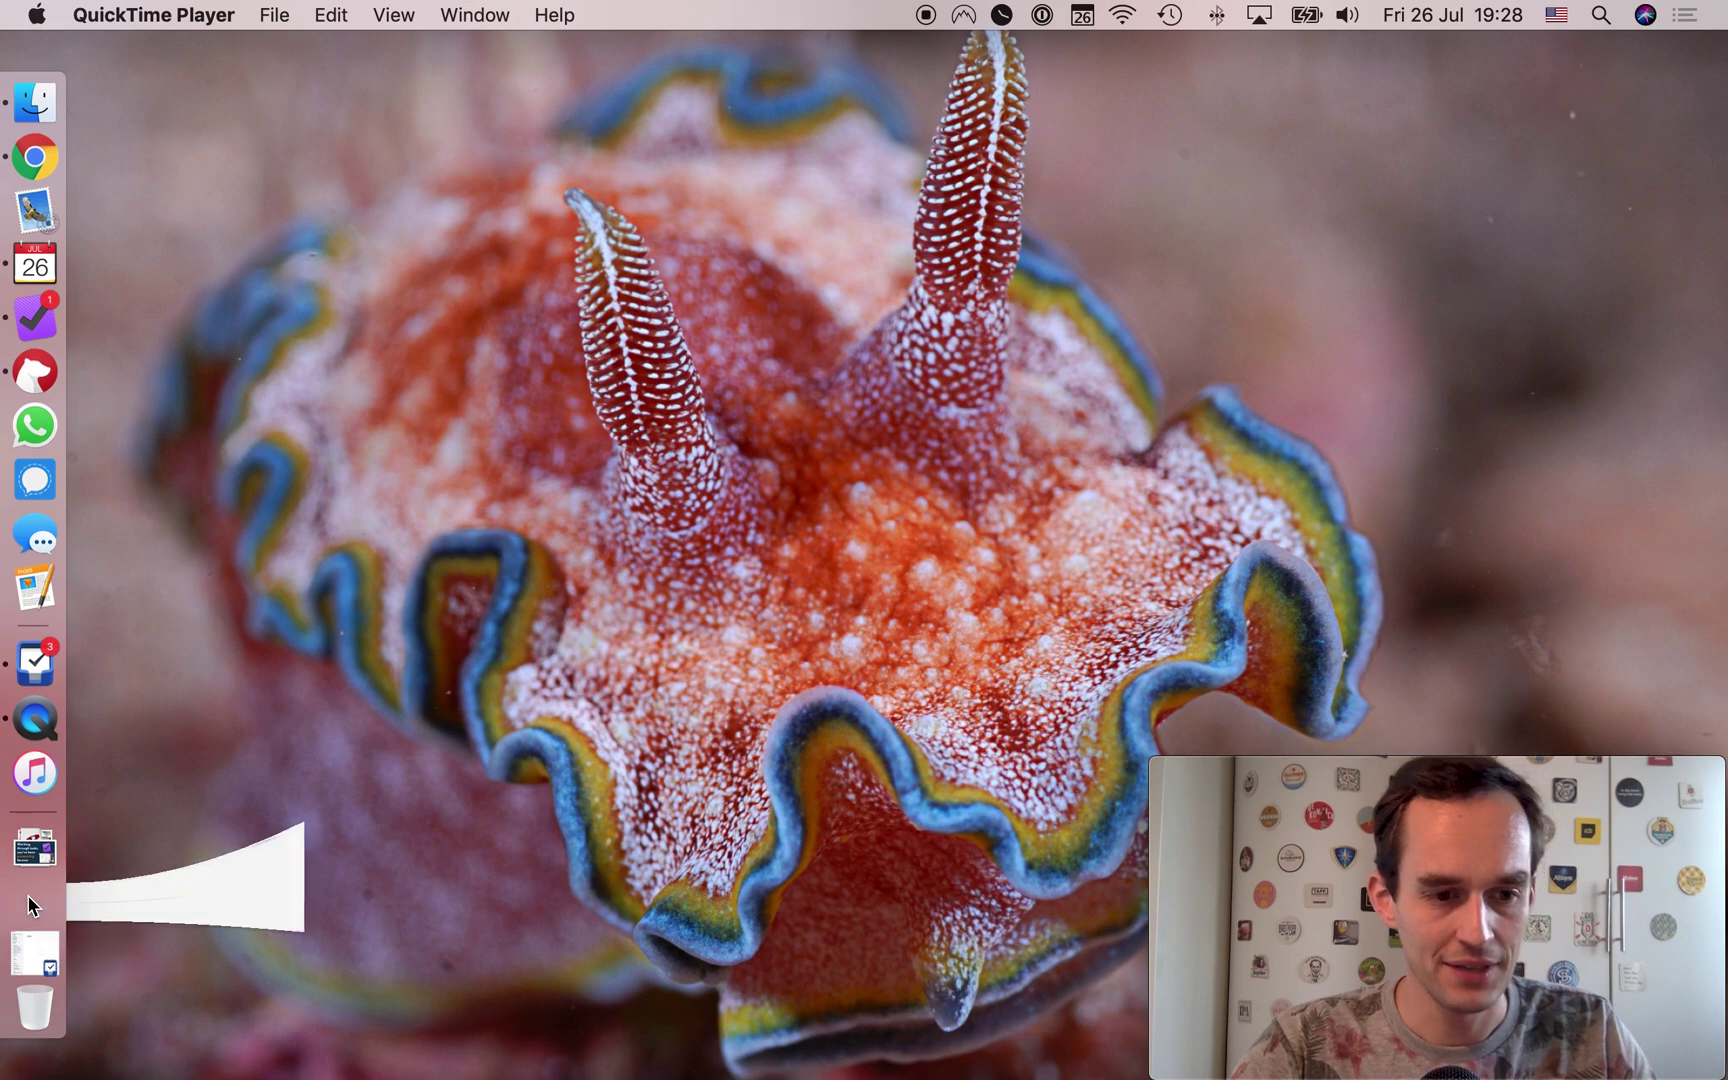
key(super+n)
text(Te)
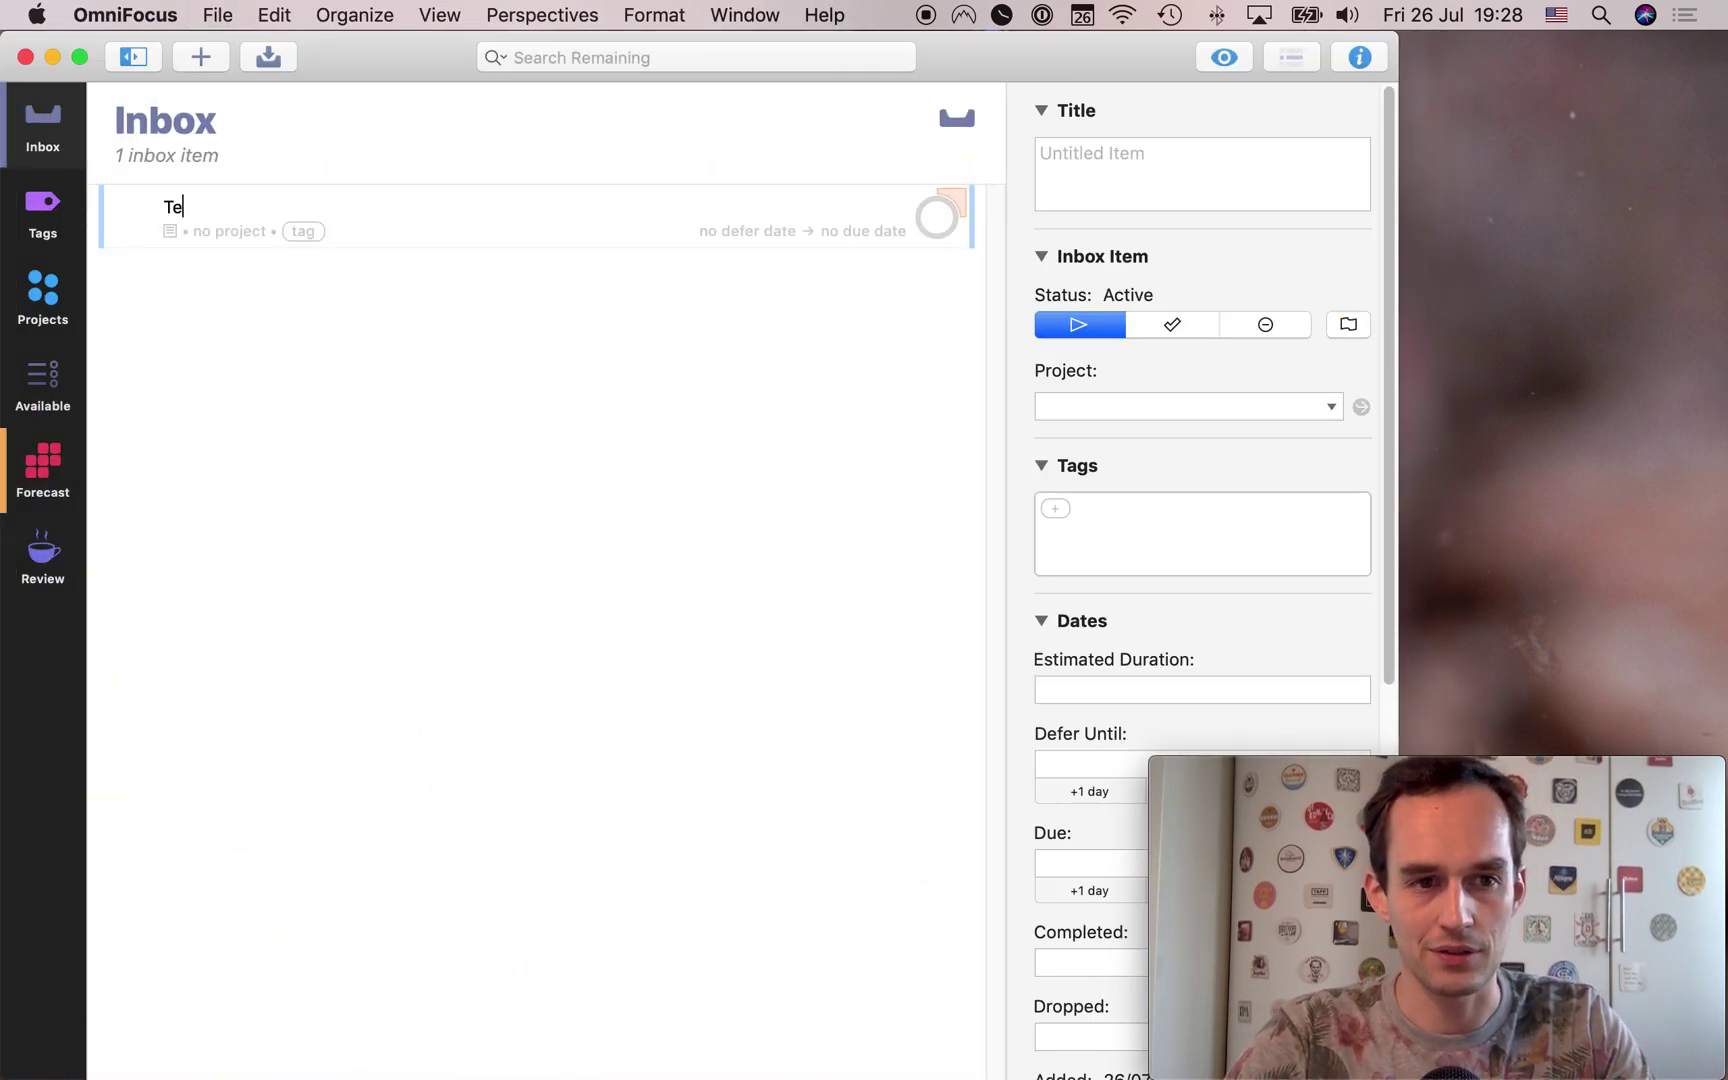
text(st task)
key(Return)
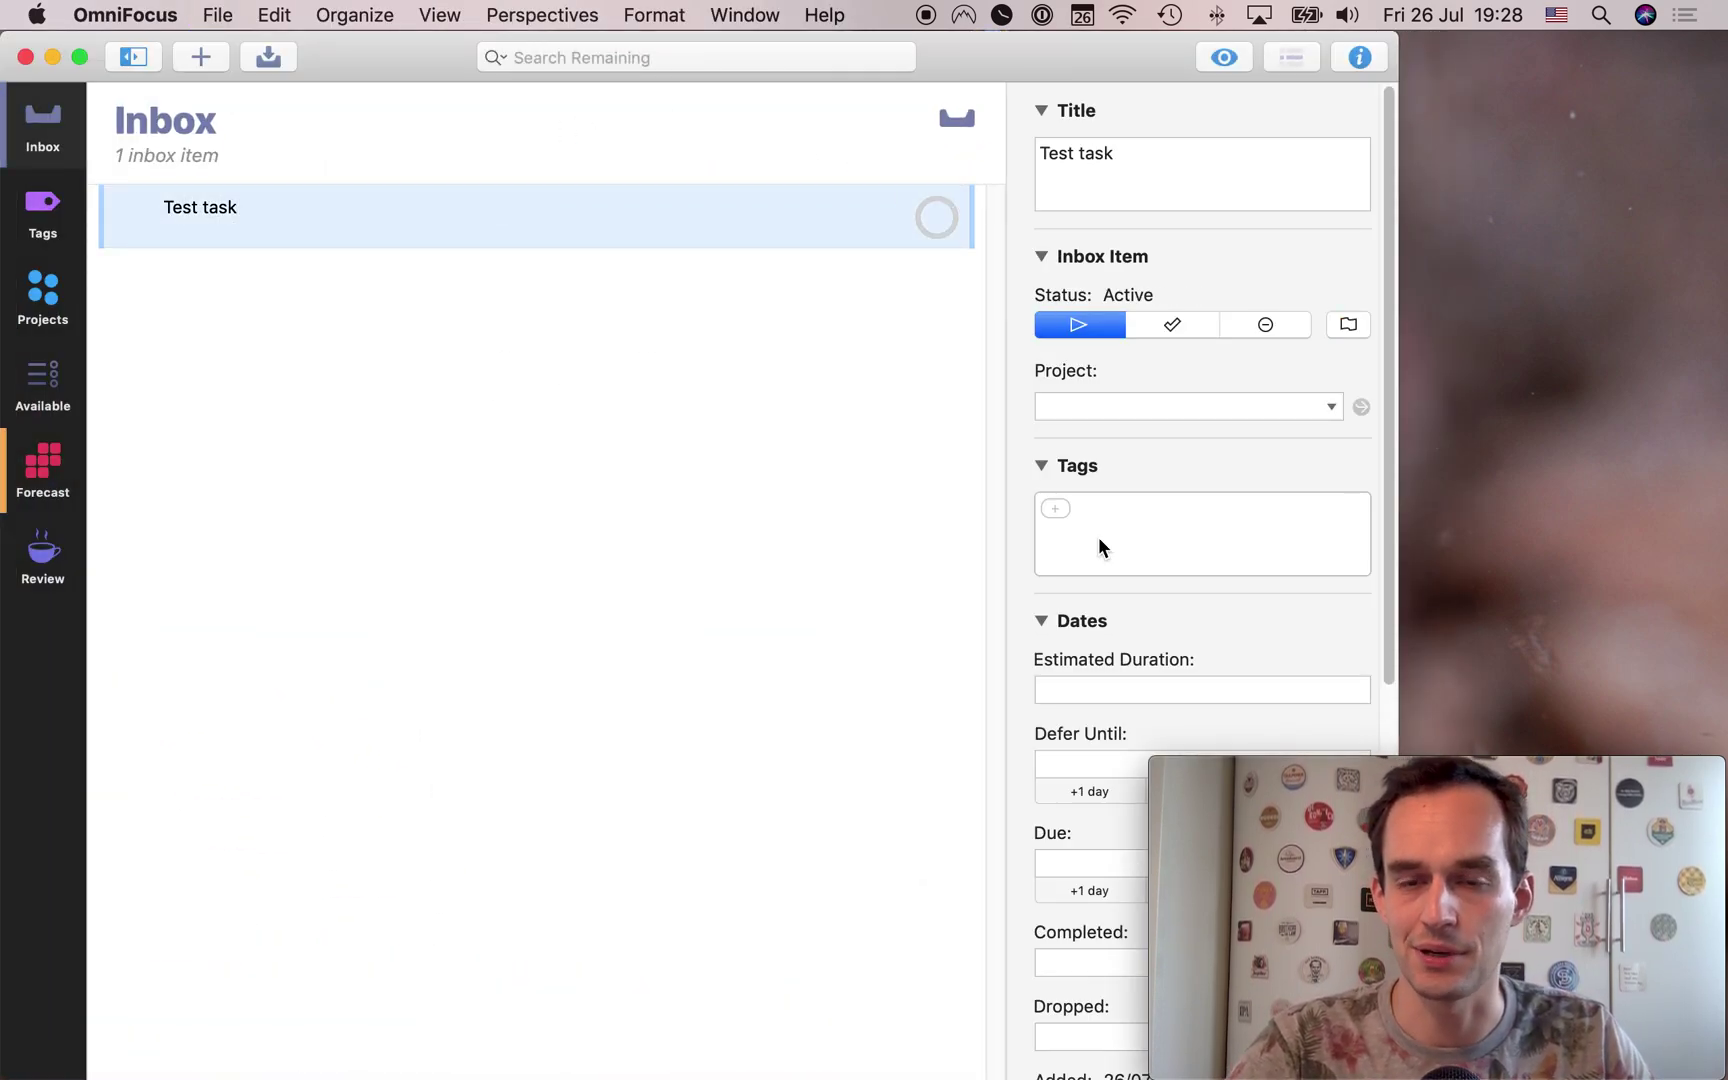
scroll(1062, 849, down, 10)
scroll(1143, 413, up, 10)
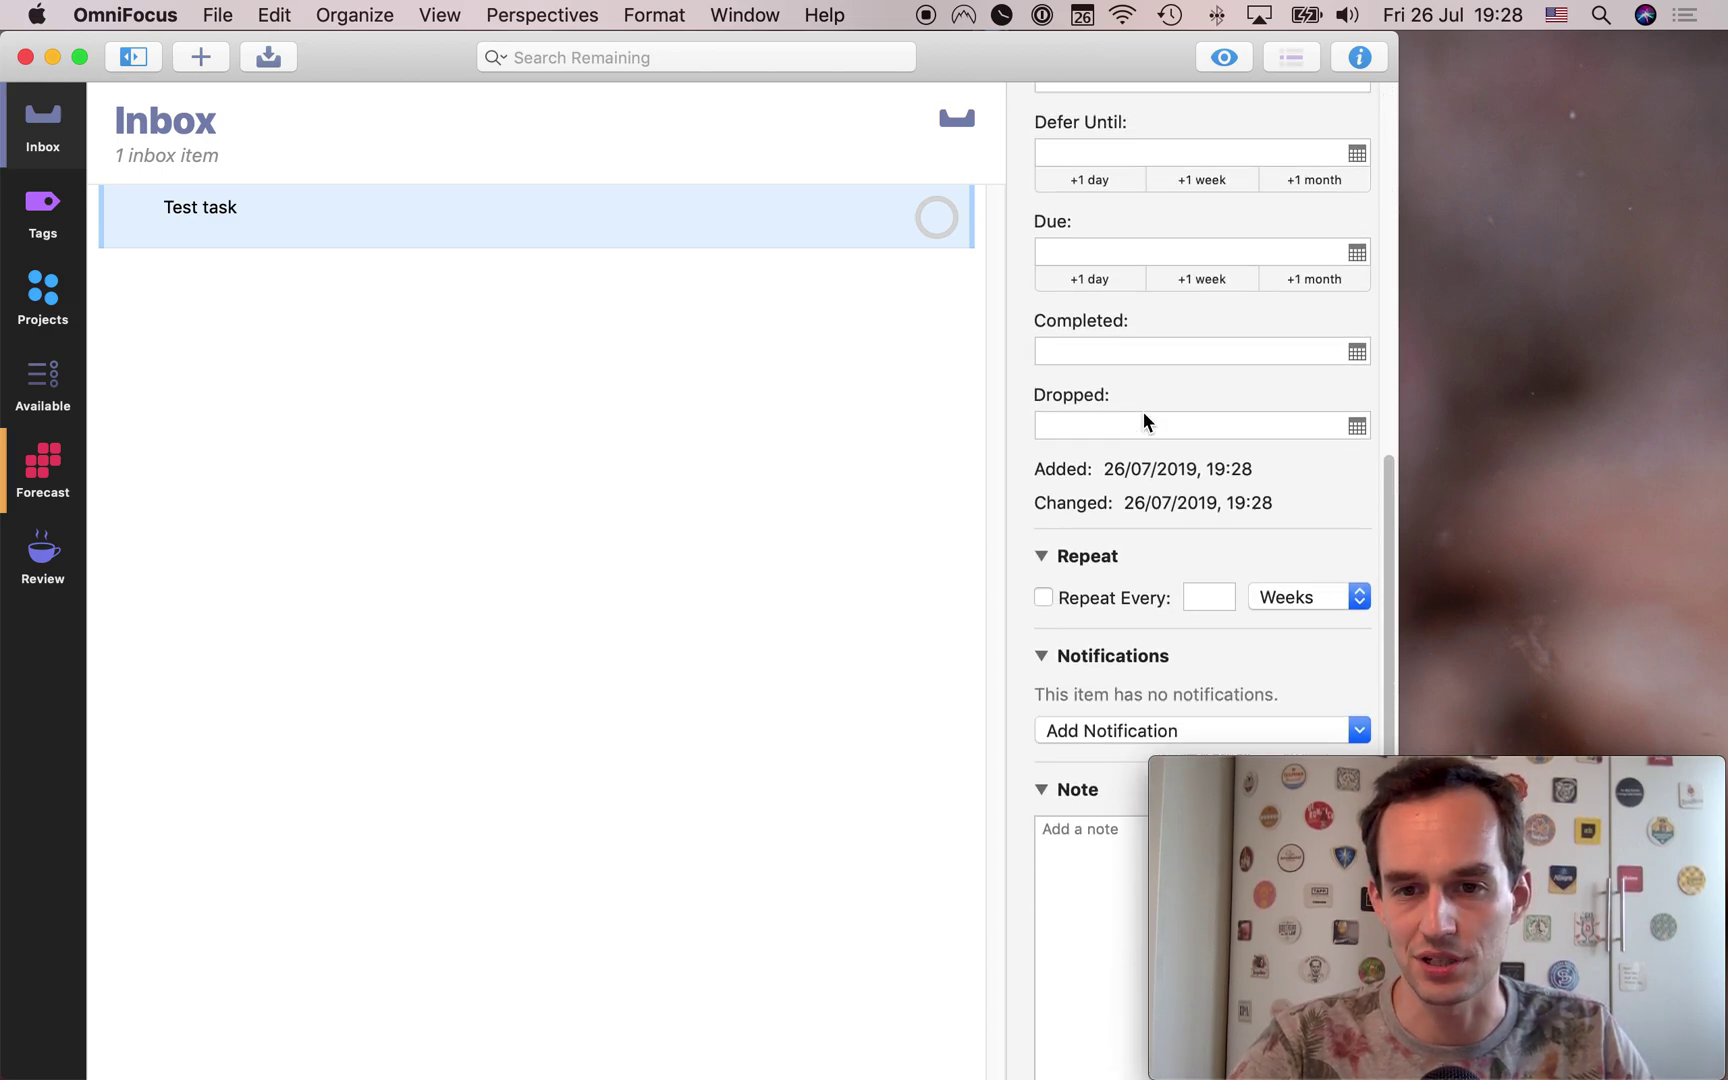
scroll(1145, 413, down, 10)
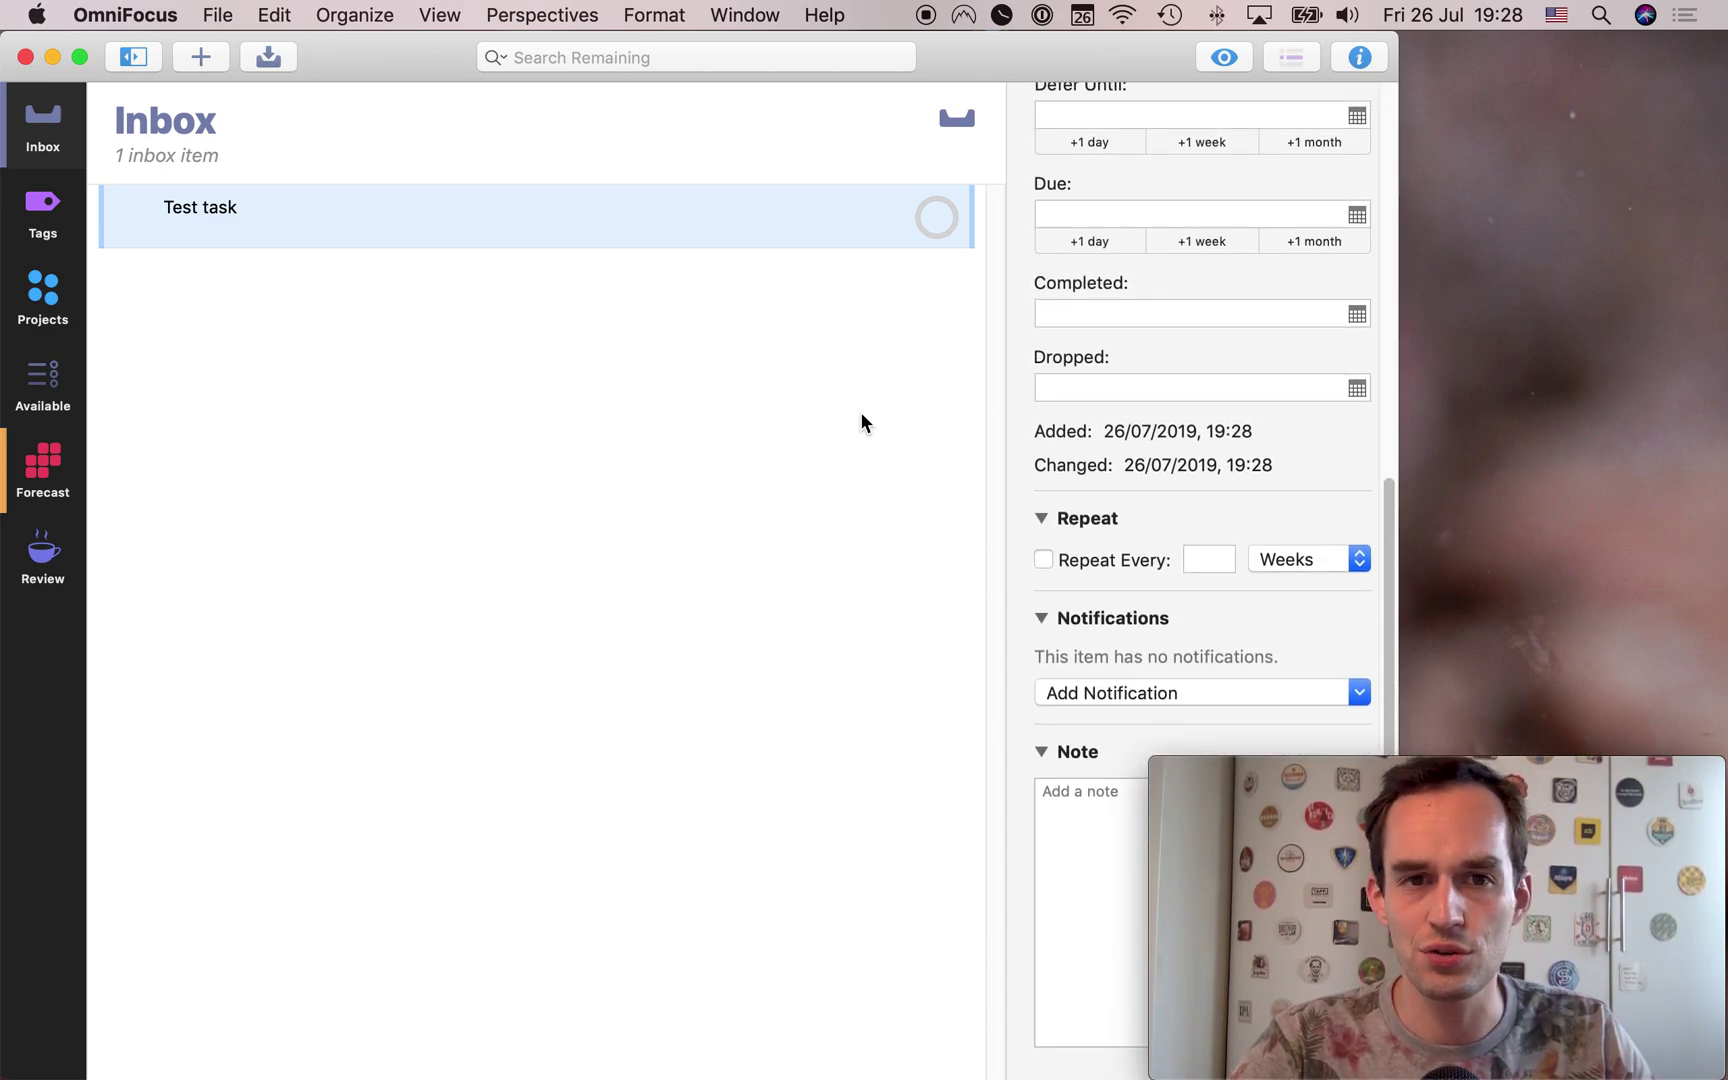
Minimize OmniFocus and start a new Things to-do named 'Test task'.
click(52, 57)
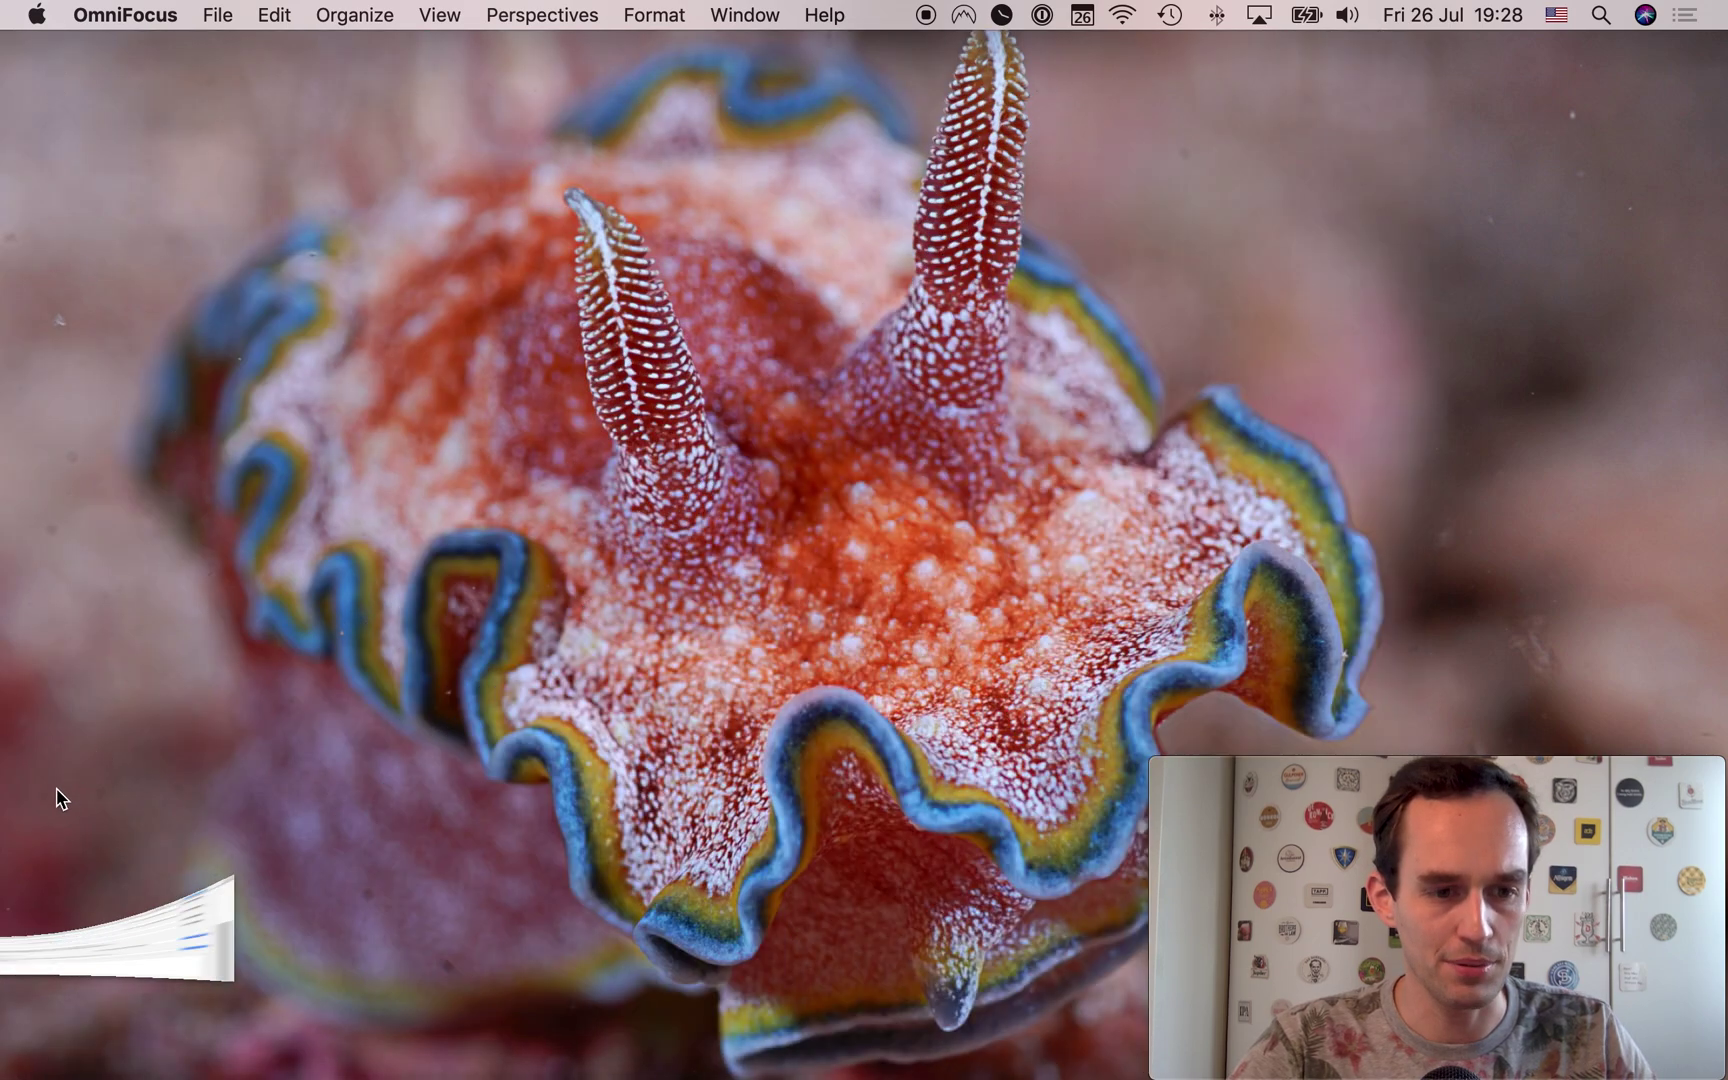
click(30, 900)
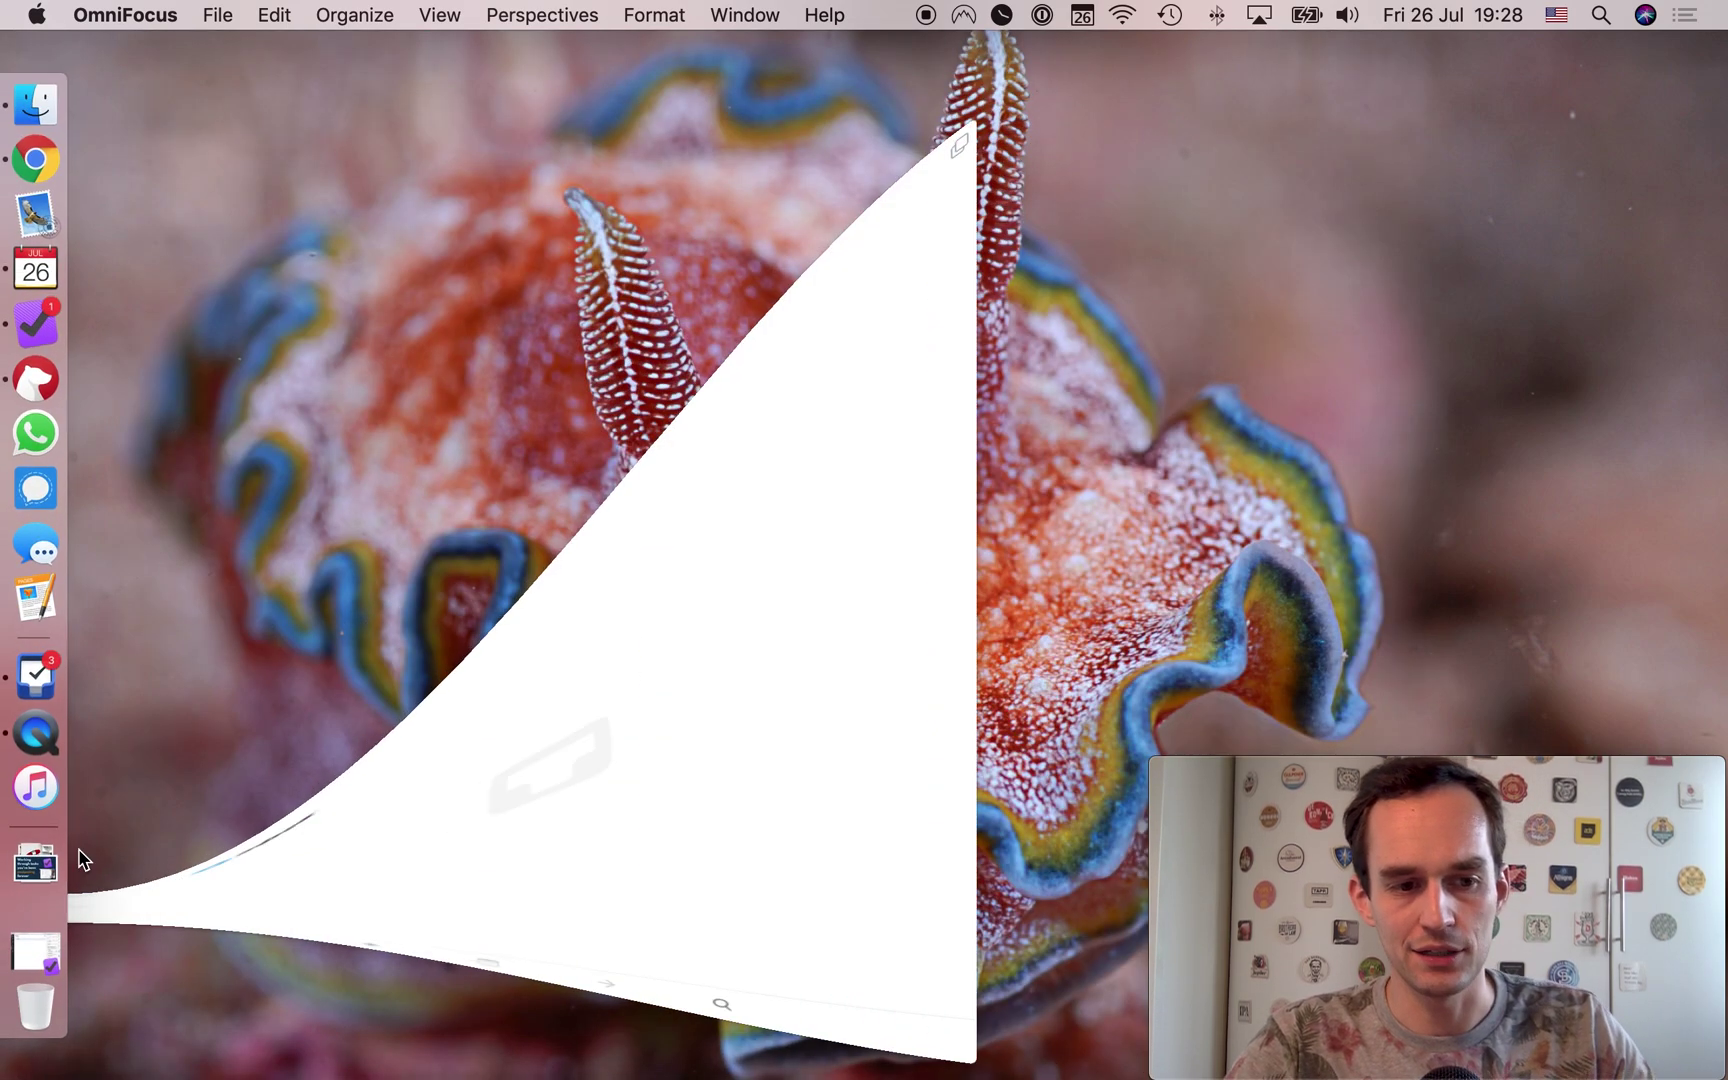
key(super+n)
text(Test task)
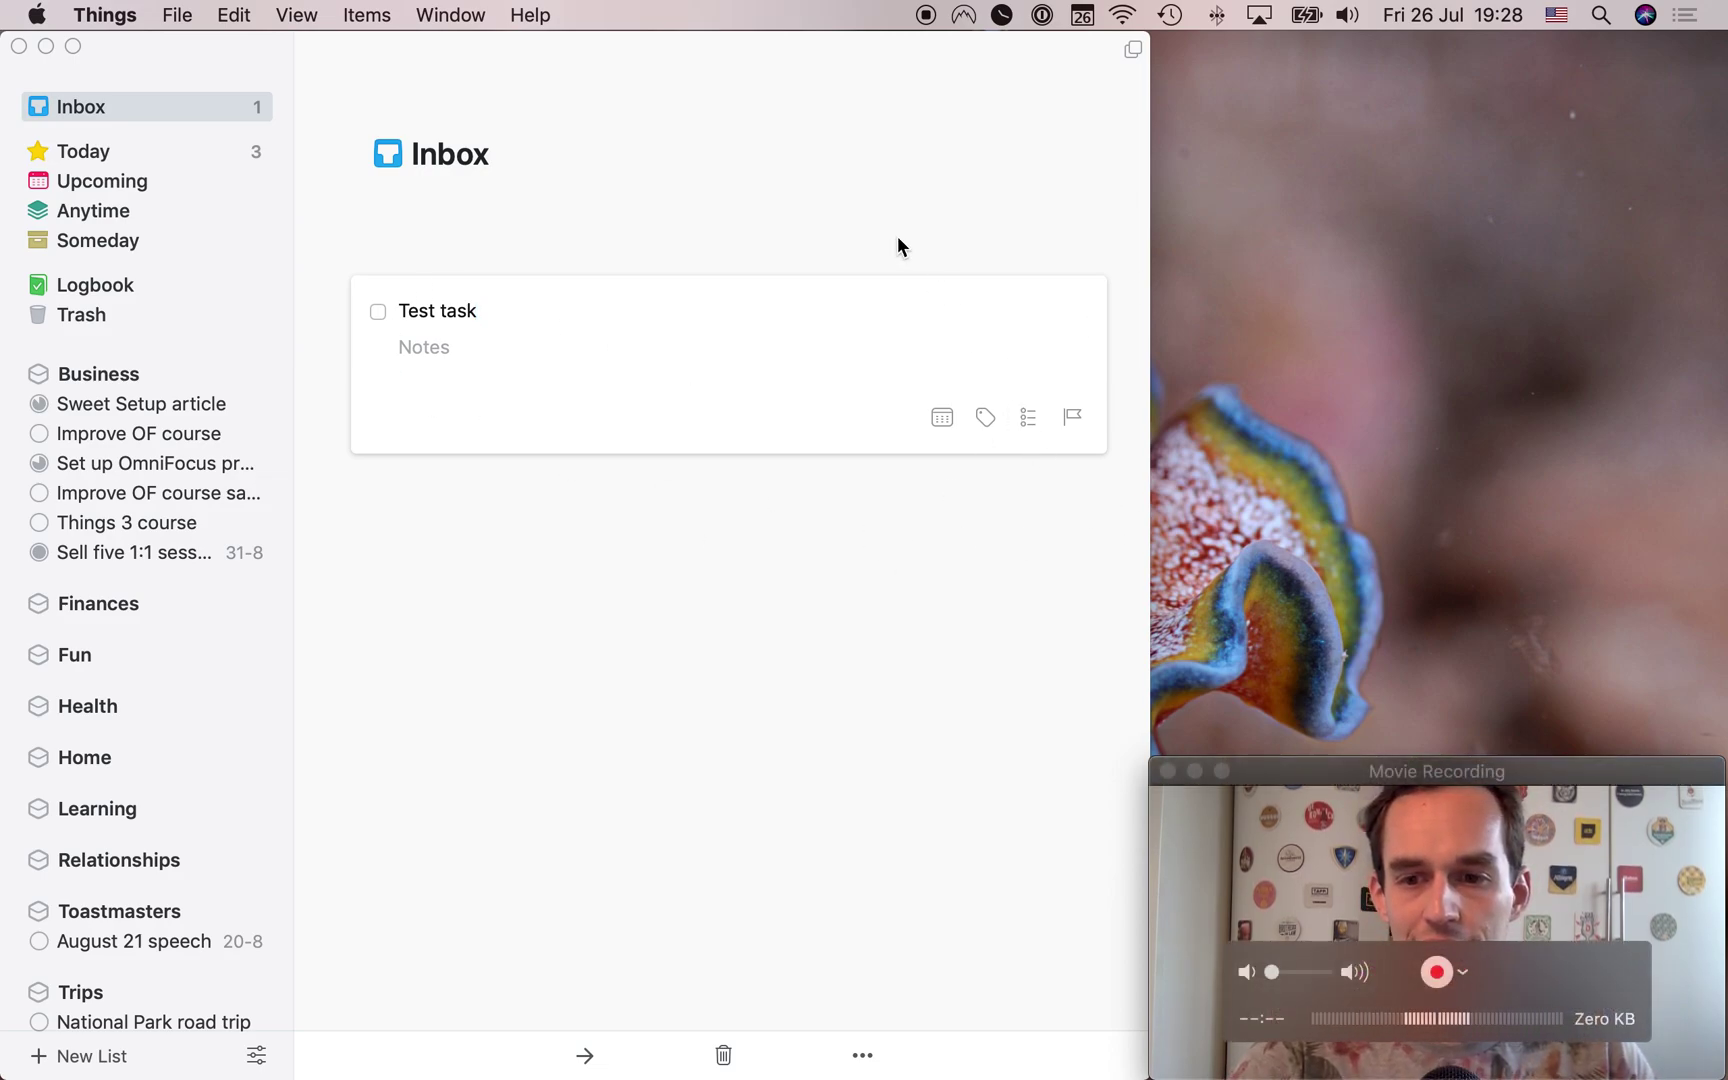
Return to Things from the webcam window and minimize it.
click(1284, 879)
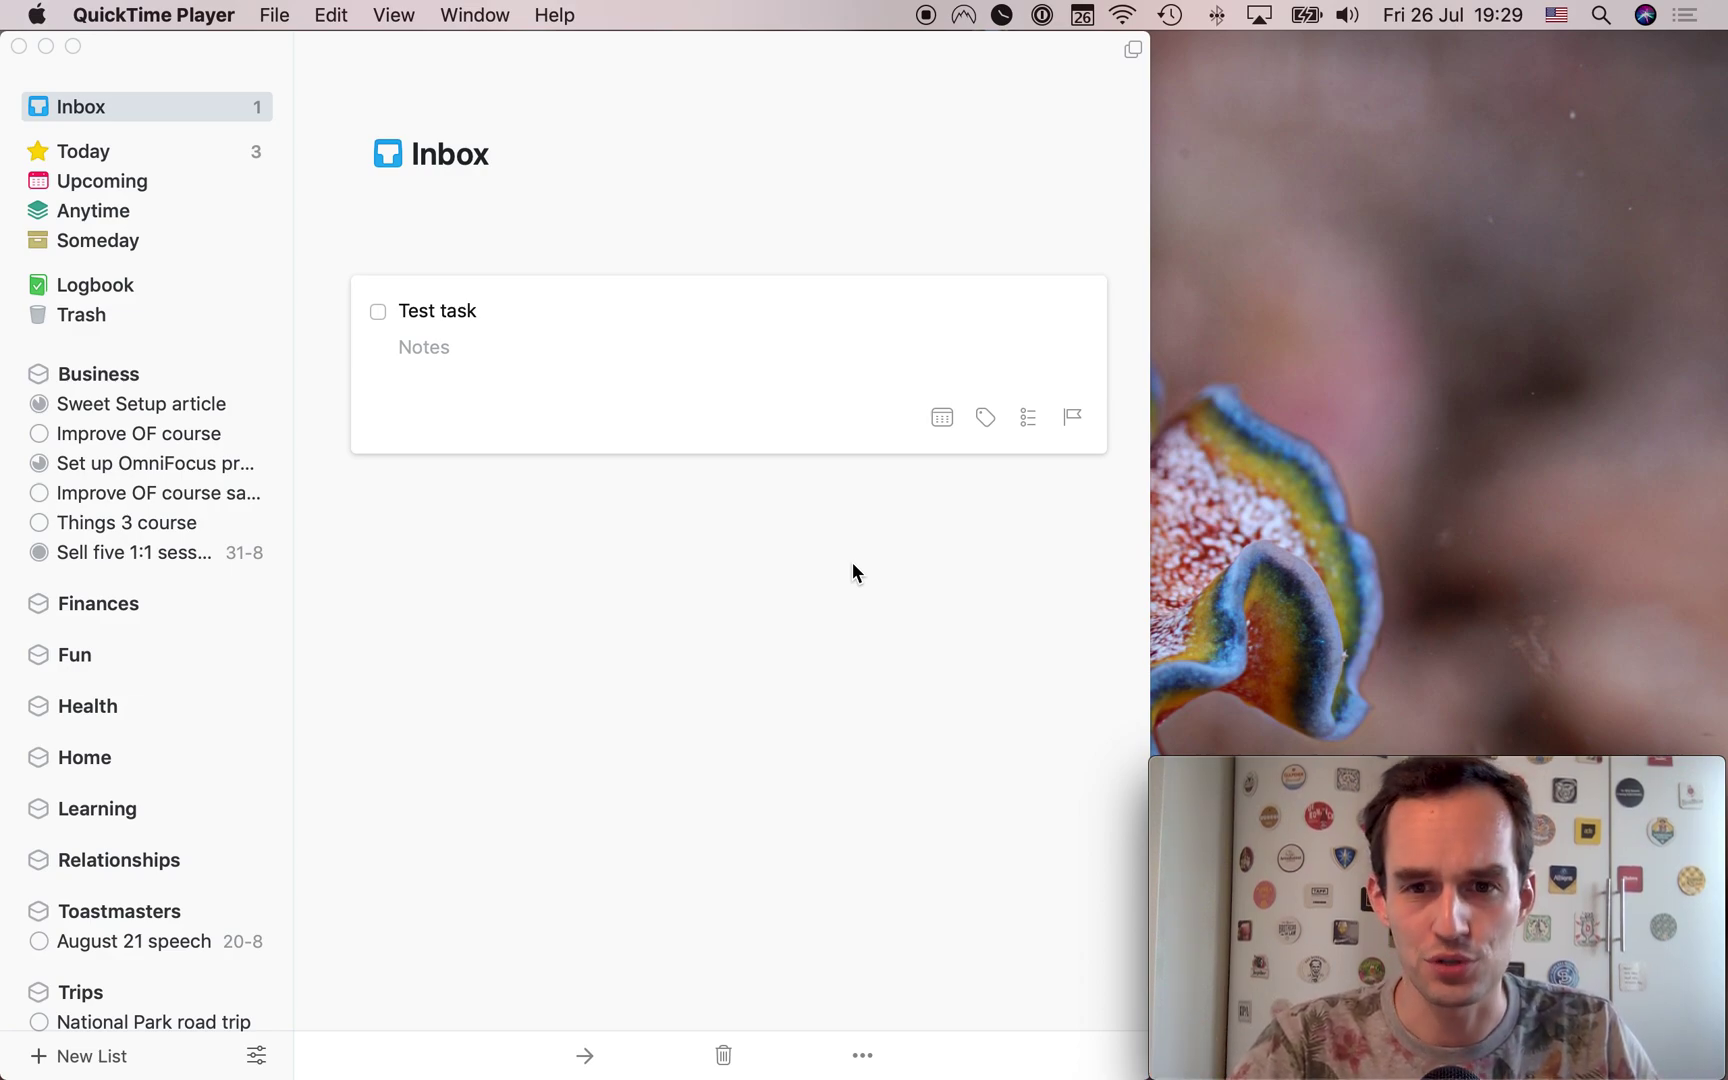
click(852, 562)
click(46, 47)
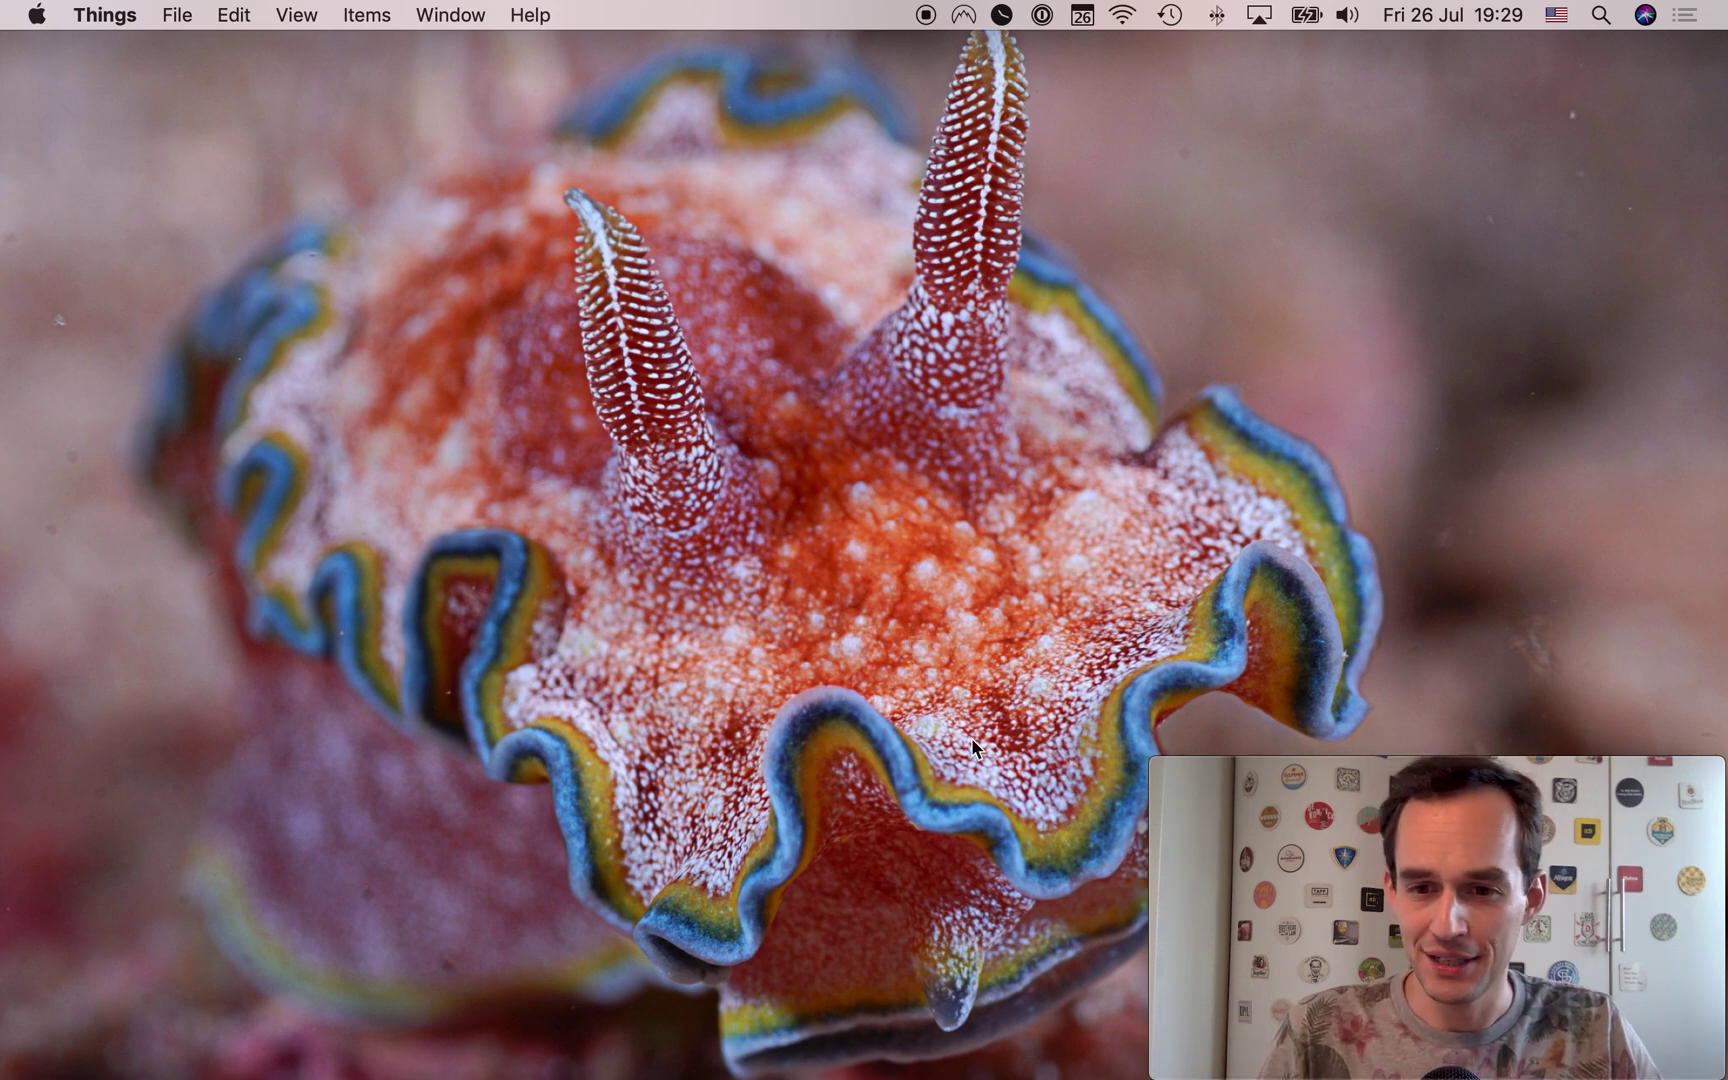
Move the recording window to the top and switch its camera source to the iPhone.
drag(1600, 766, 902, 43)
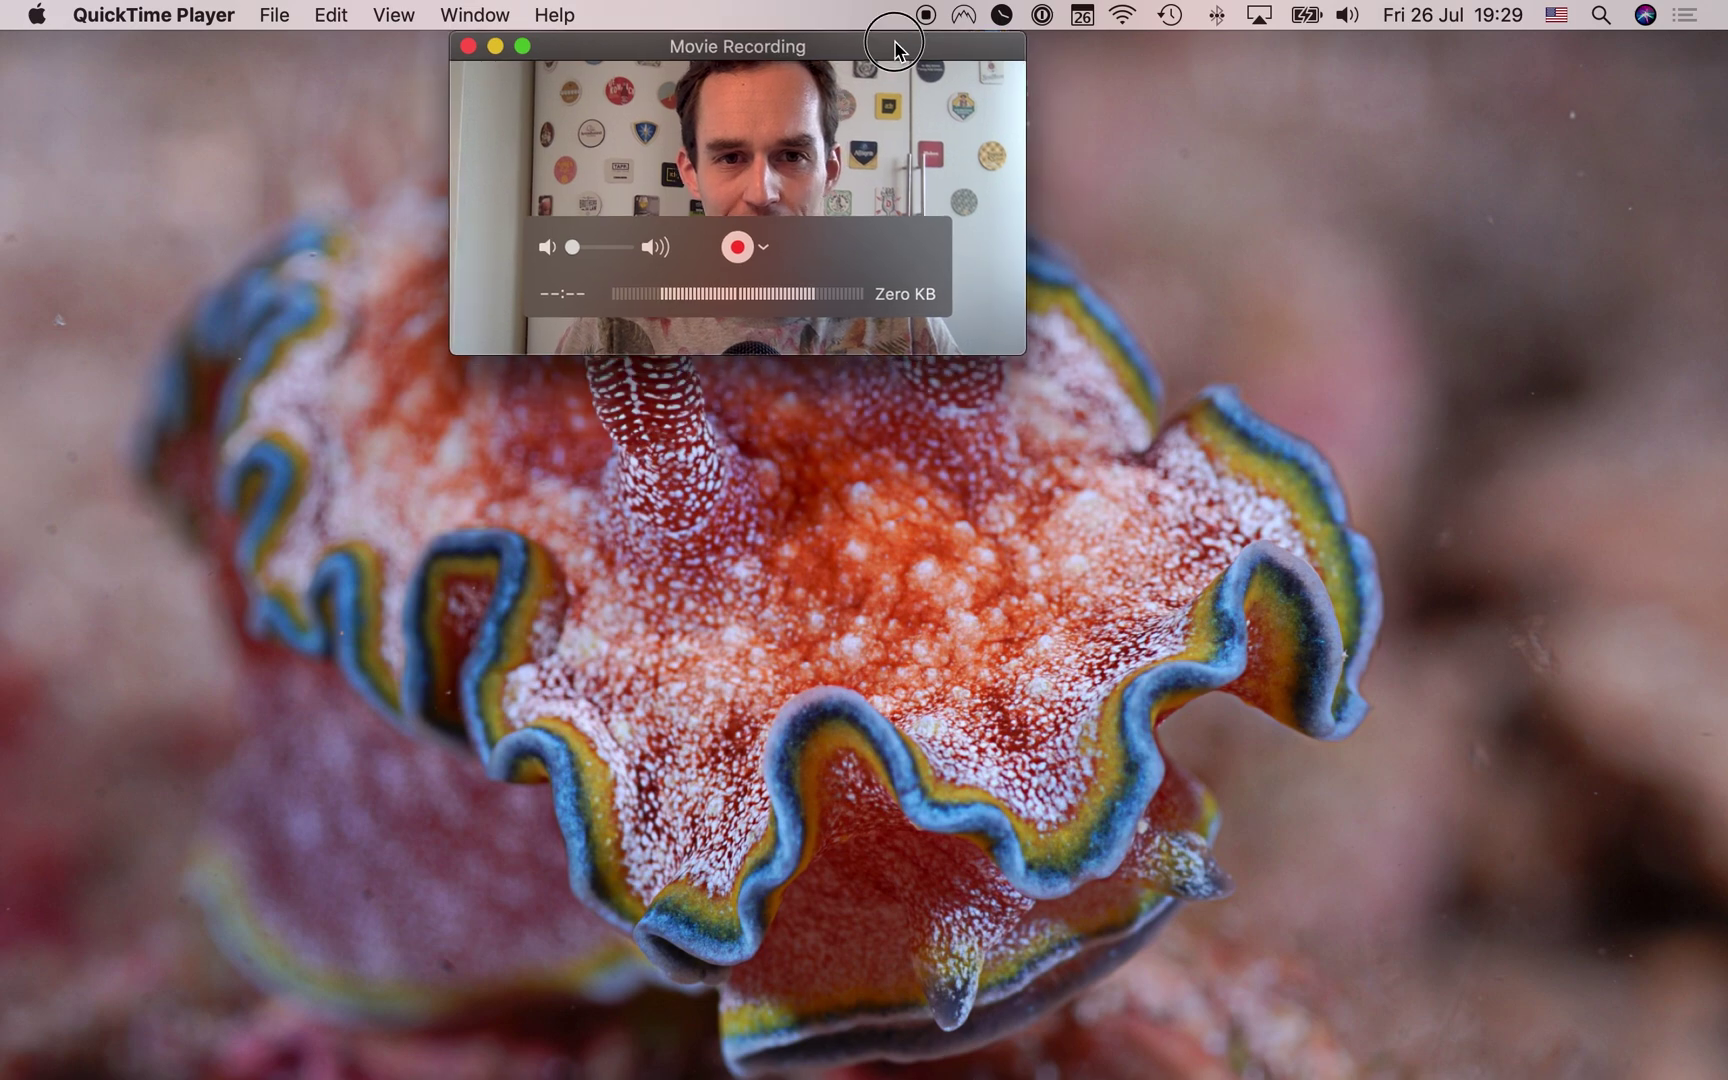
click(765, 250)
click(860, 322)
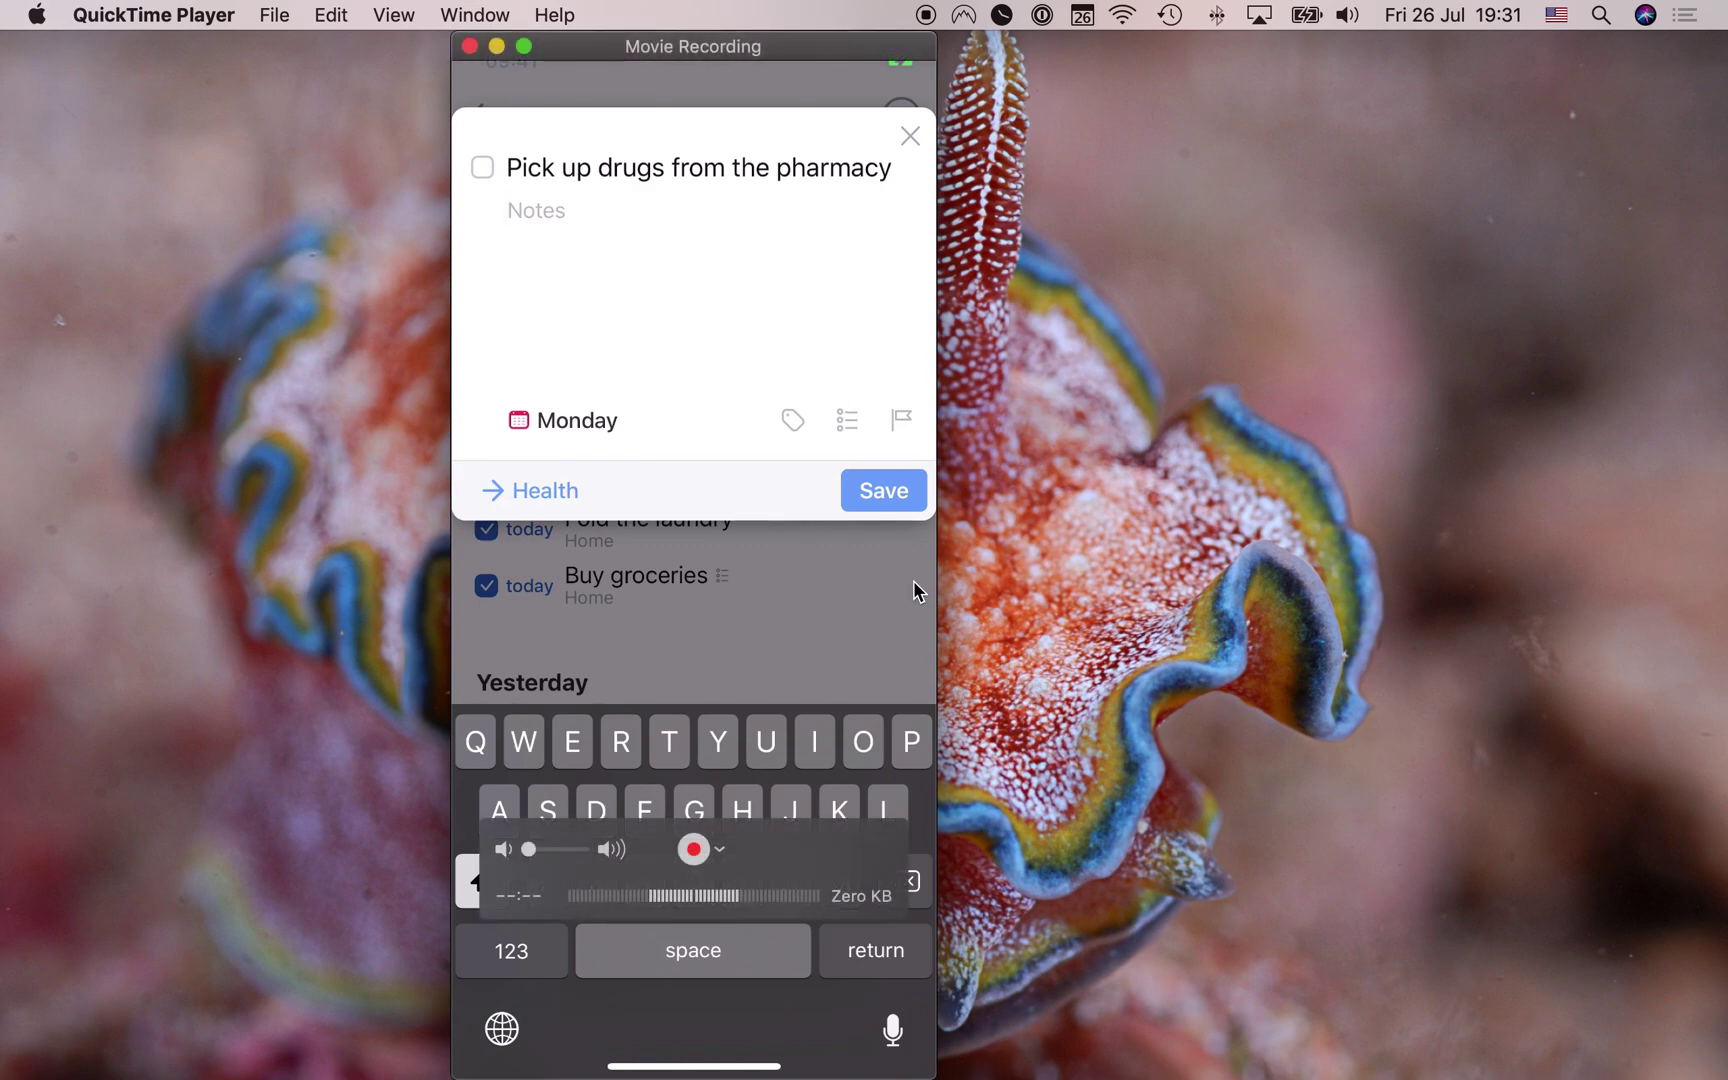
Show the recording window's camera and microphone choices.
click(730, 855)
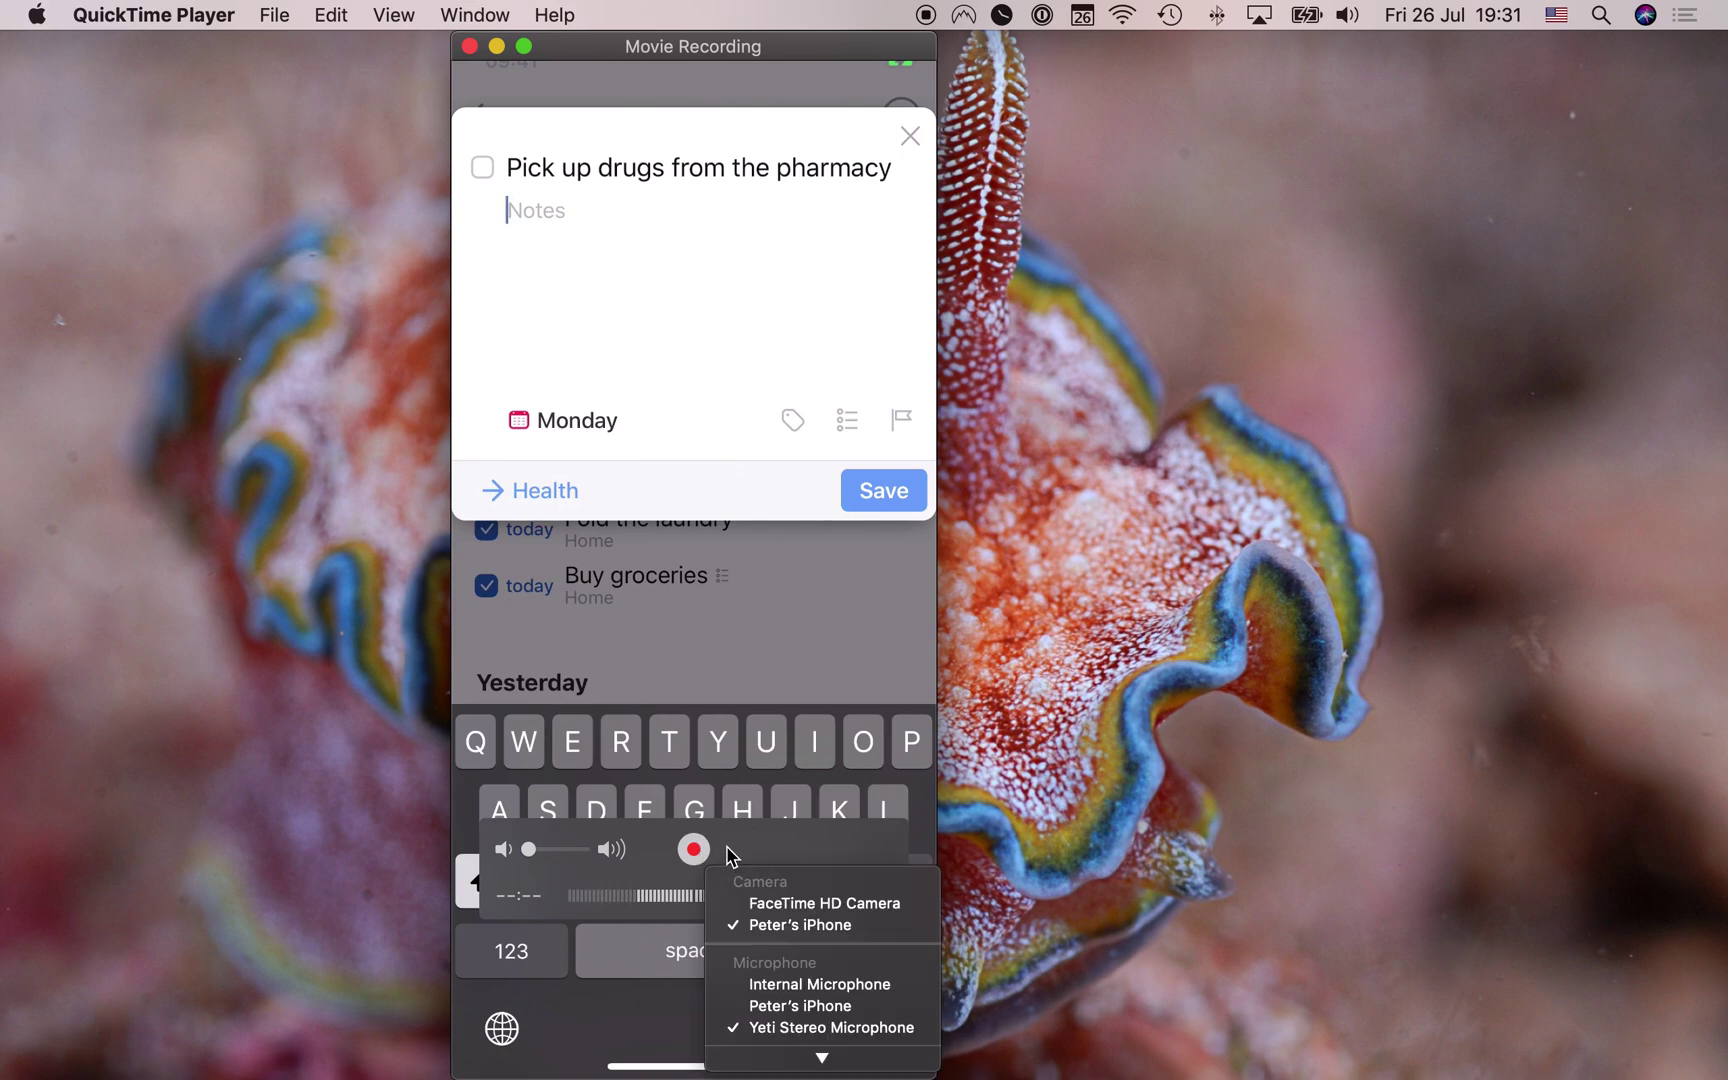
Switch QuickTime's recording source back to FaceTime HD Camera, then enlarge and centre the preview window.
click(835, 904)
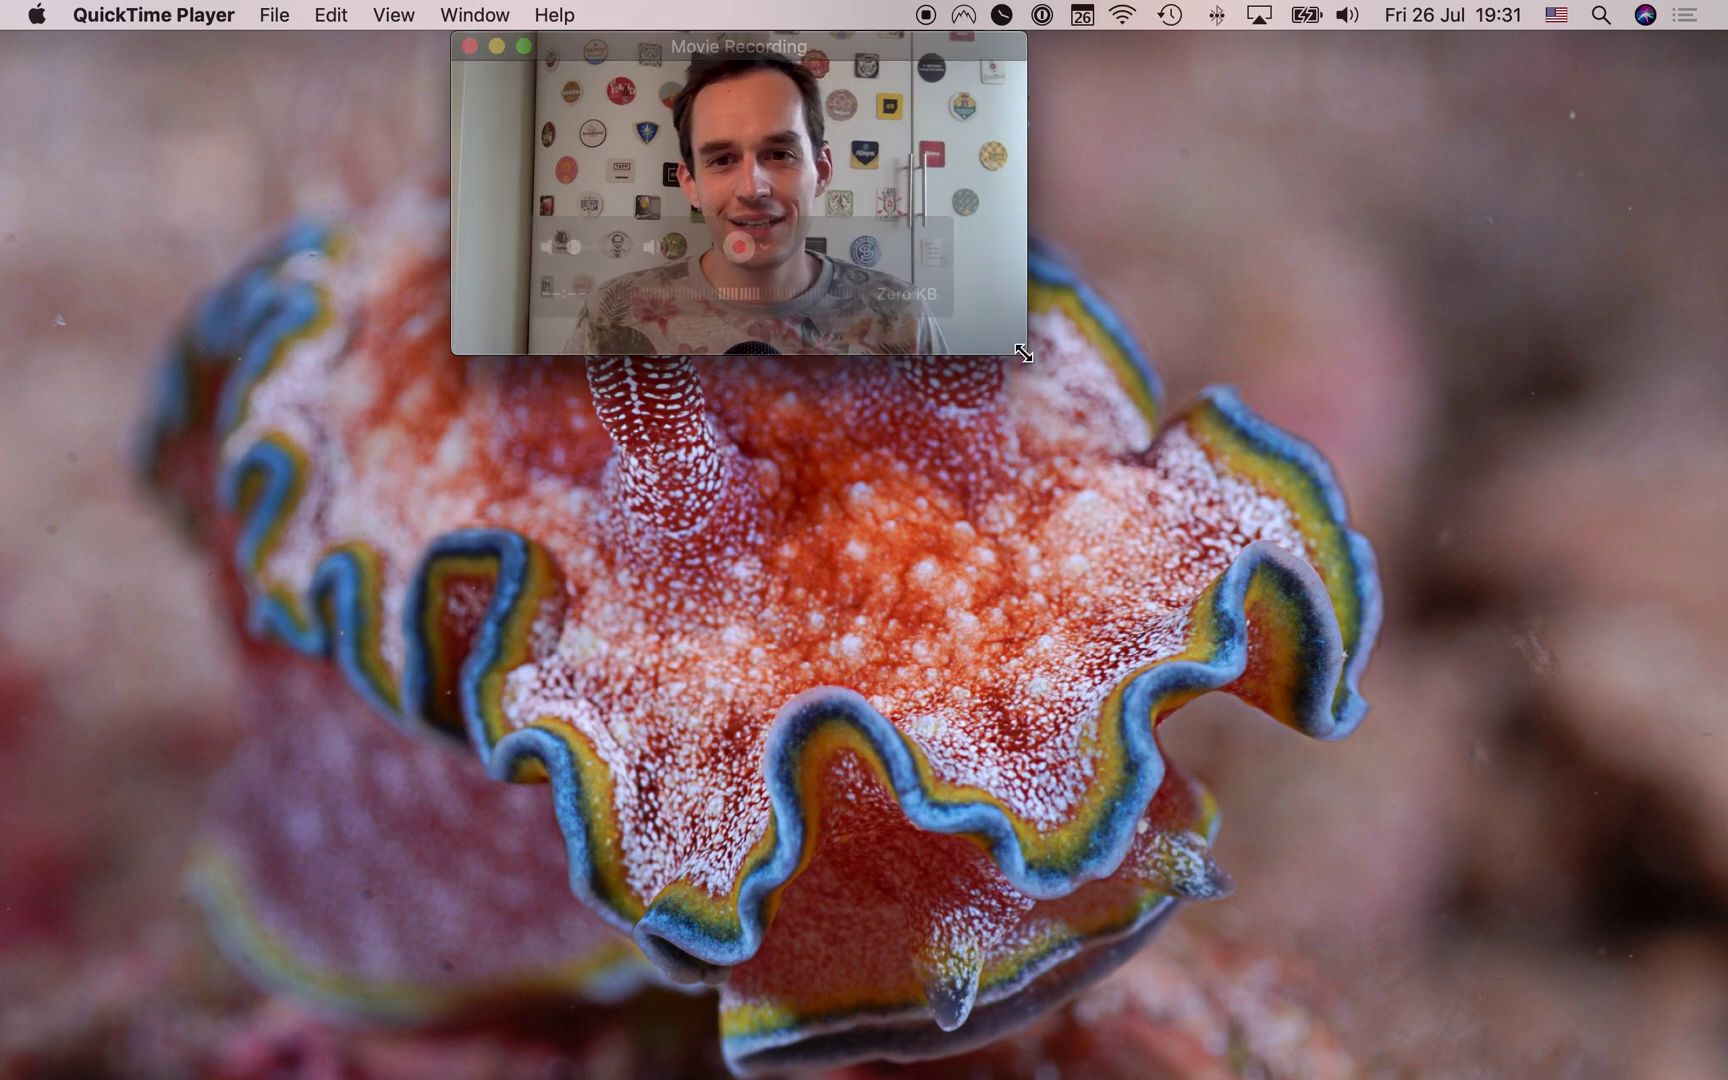
key(super+1)
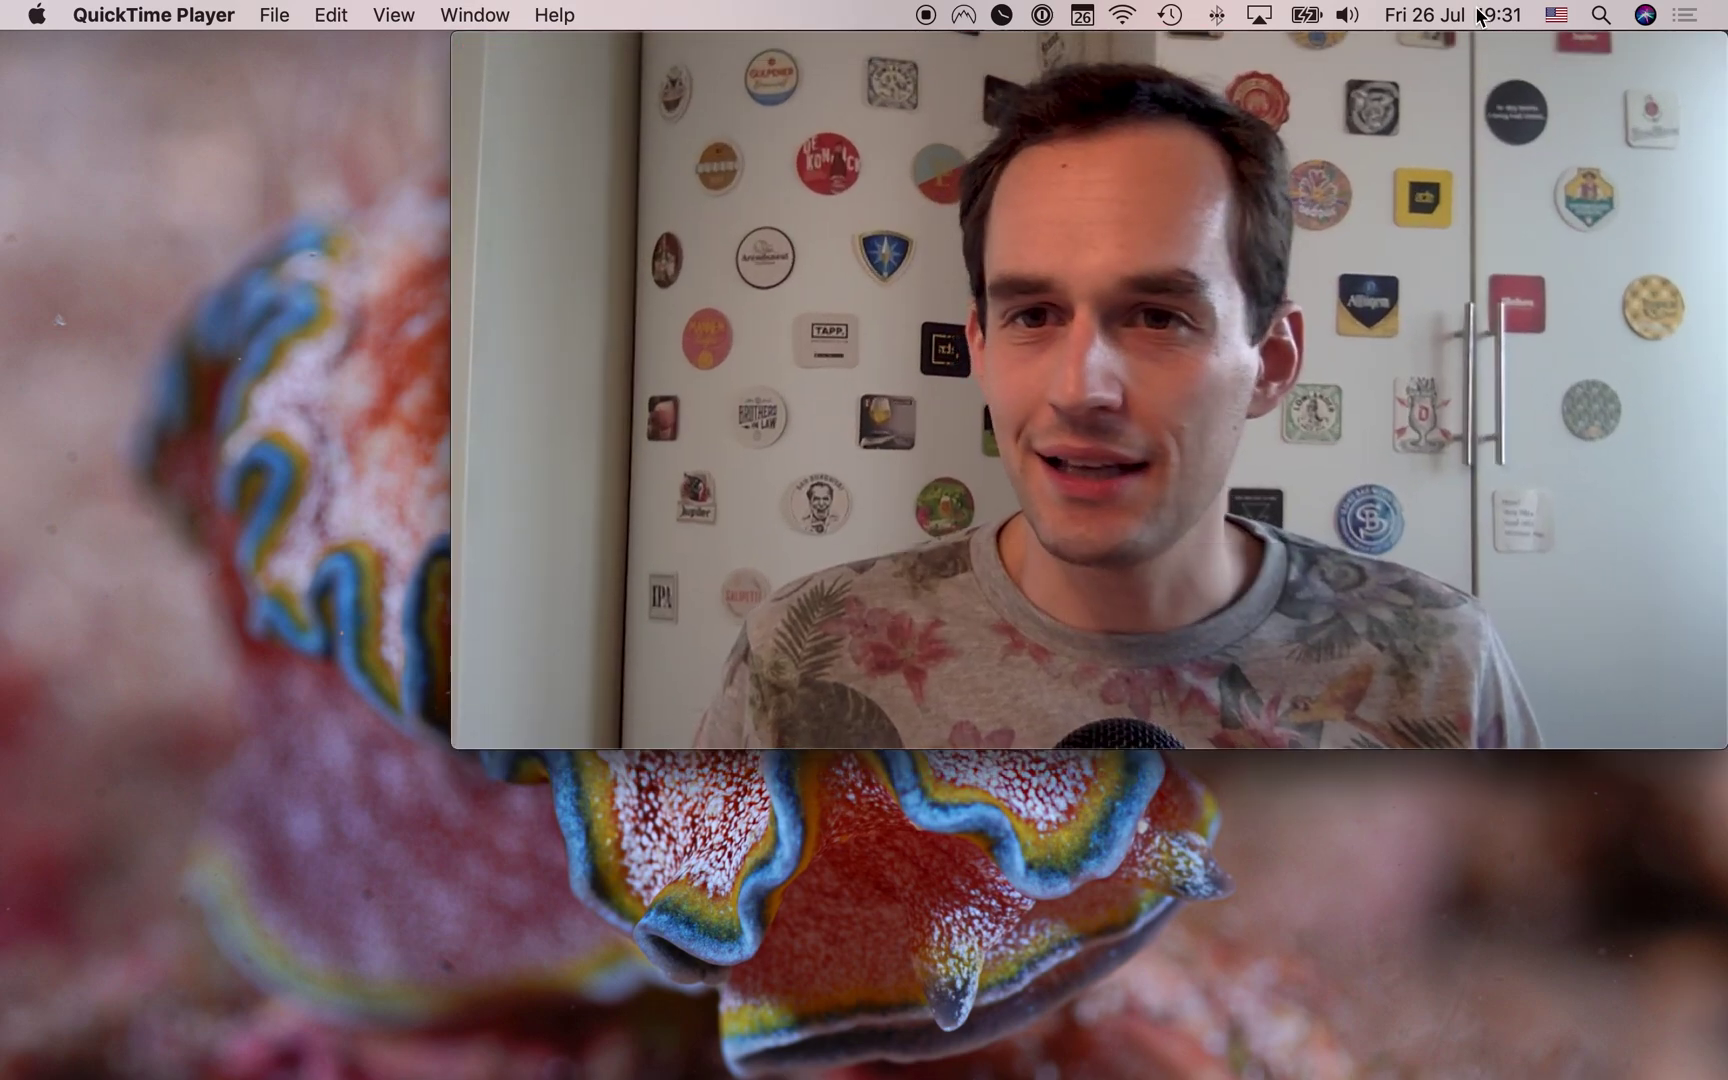
drag(1450, 52, 1203, 176)
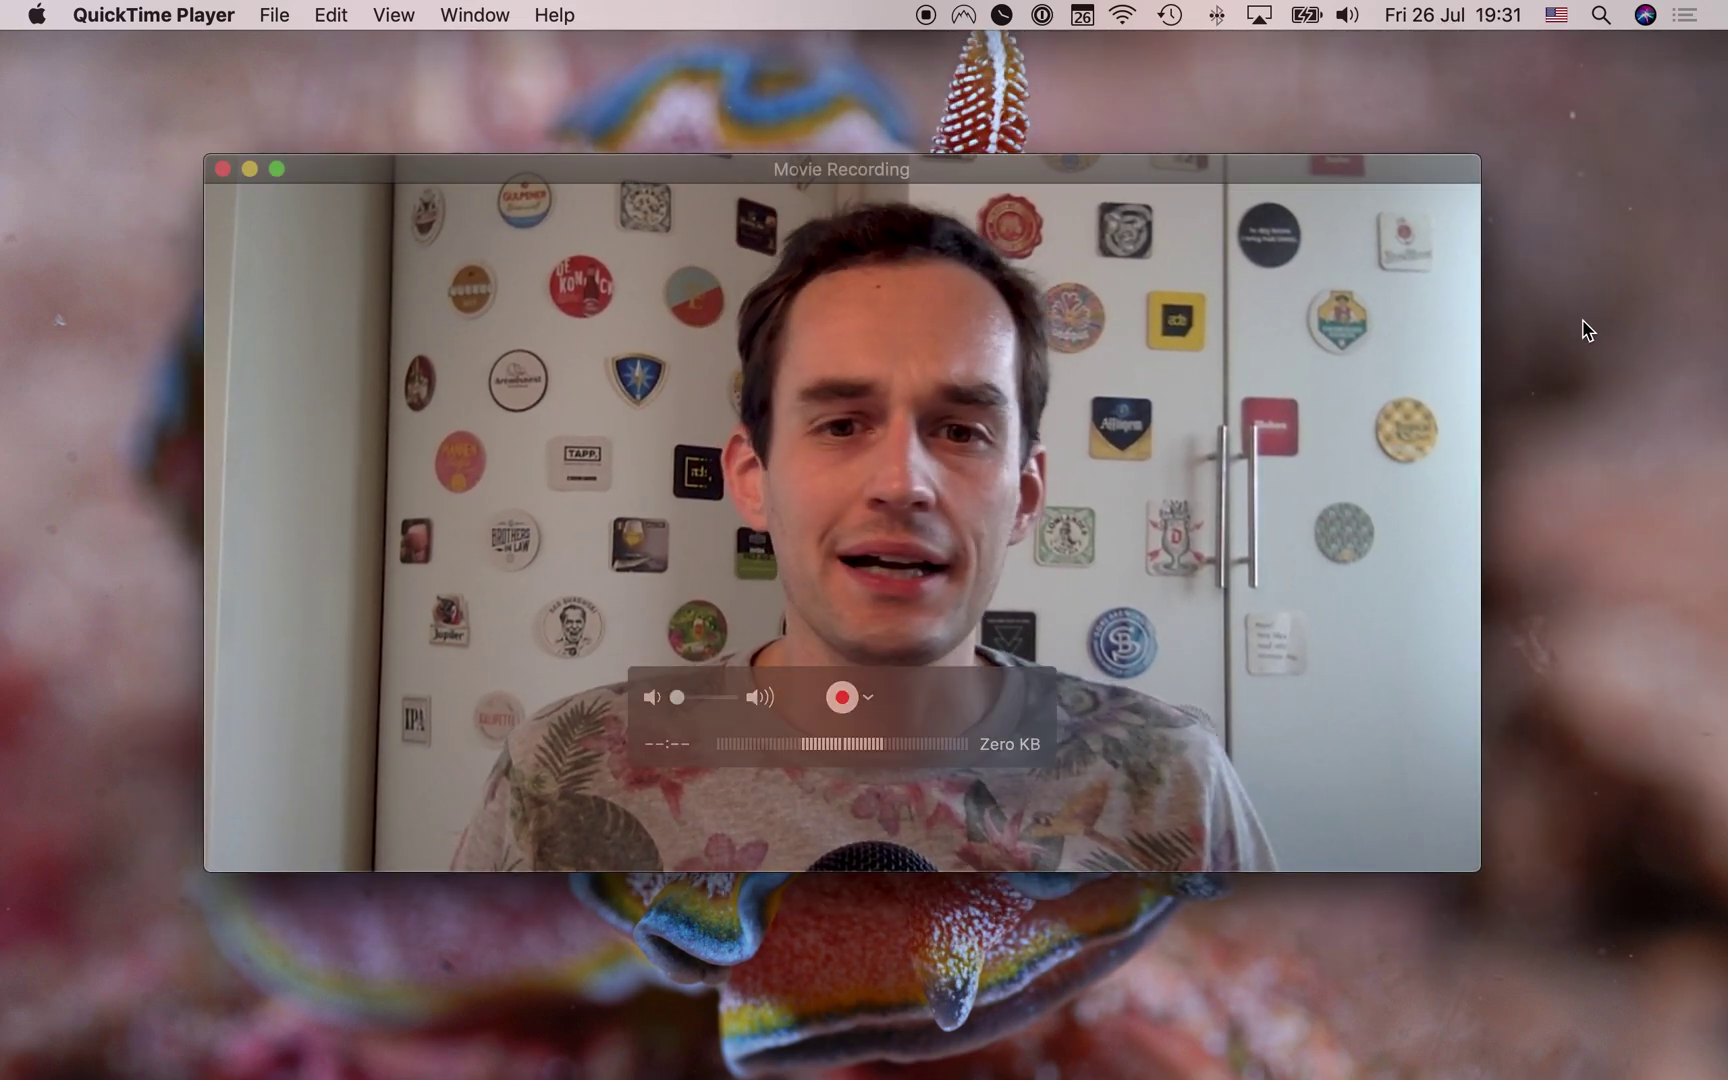